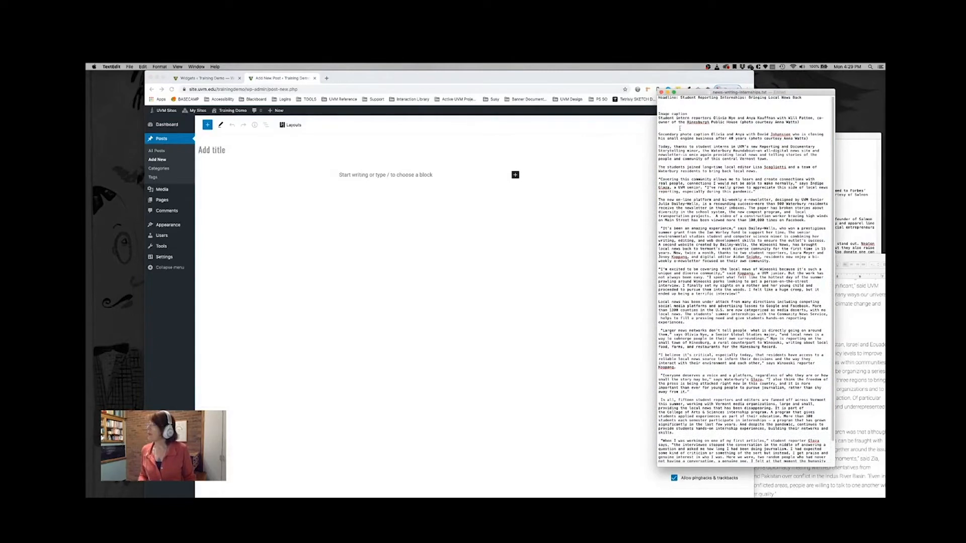
Copy the headline "Student Reporting Internships: Bringing Local News Back" from the TextEdit document into the post's title
{"action": "left_click_drag", "start_coordinate": [681, 98], "coordinate": [803, 98]}
{"action": "key", "text": "super+c"}
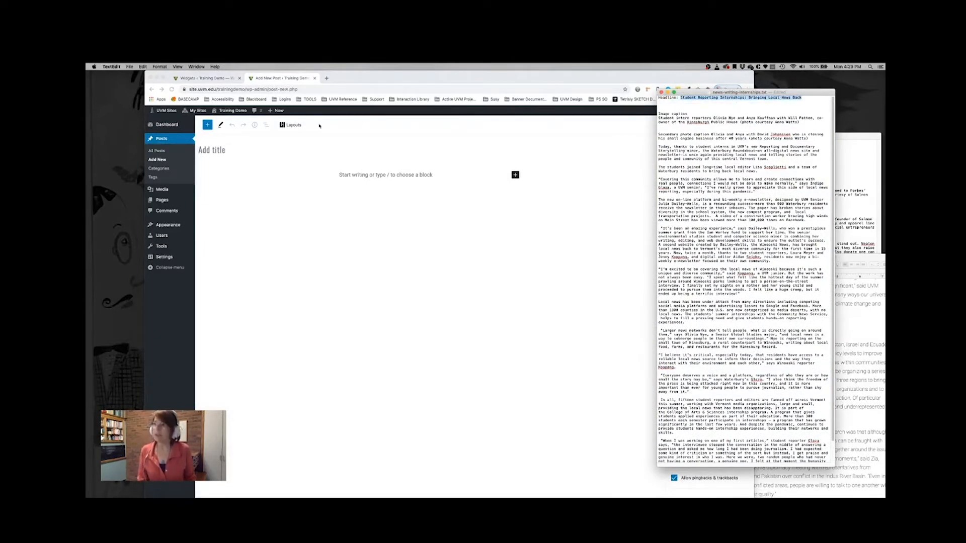
{"action": "left_click", "coordinate": [214, 152]}
{"action": "key", "text": "super+v"}
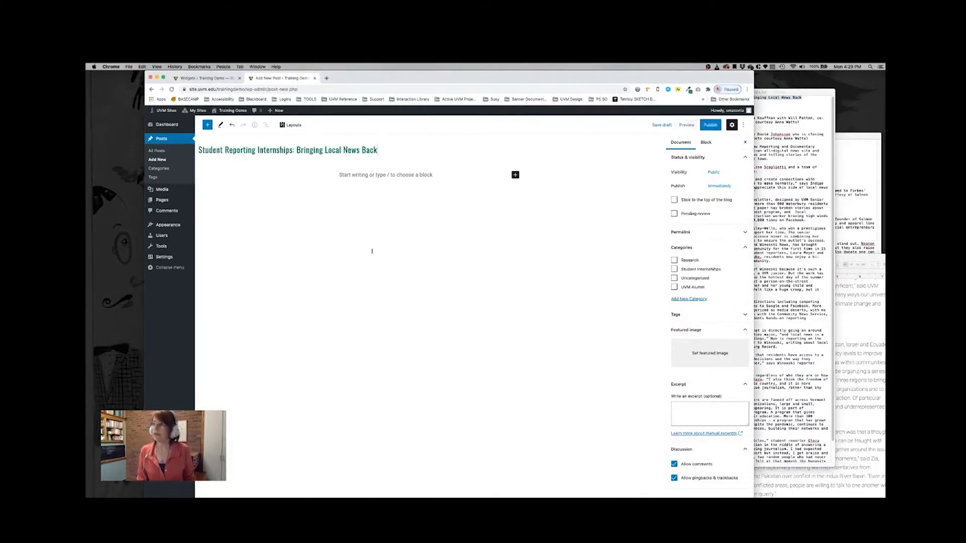
Copy the article text, from the first photo caption through the last paragraph, from the TextEdit document into the post body
{"action": "left_click", "coordinate": [390, 176]}
{"action": "left_click", "coordinate": [773, 135]}
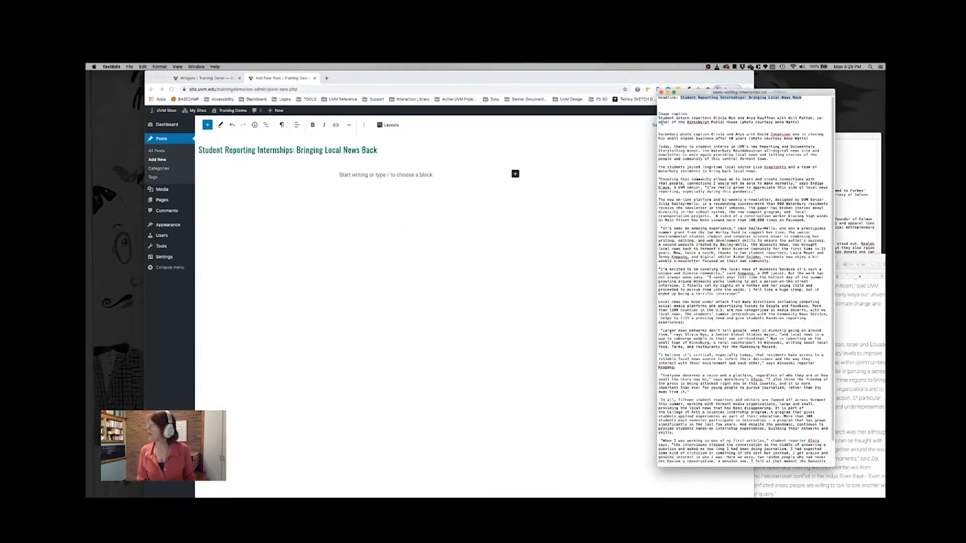
{"action": "left_click_drag", "start_coordinate": [659, 115], "coordinate": [726, 485]}
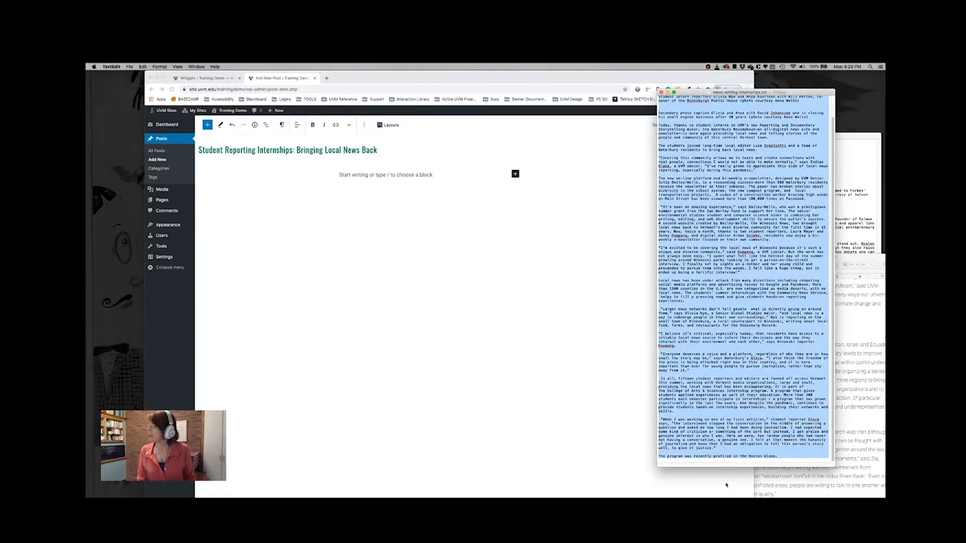
{"action": "left_click", "coordinate": [354, 238]}
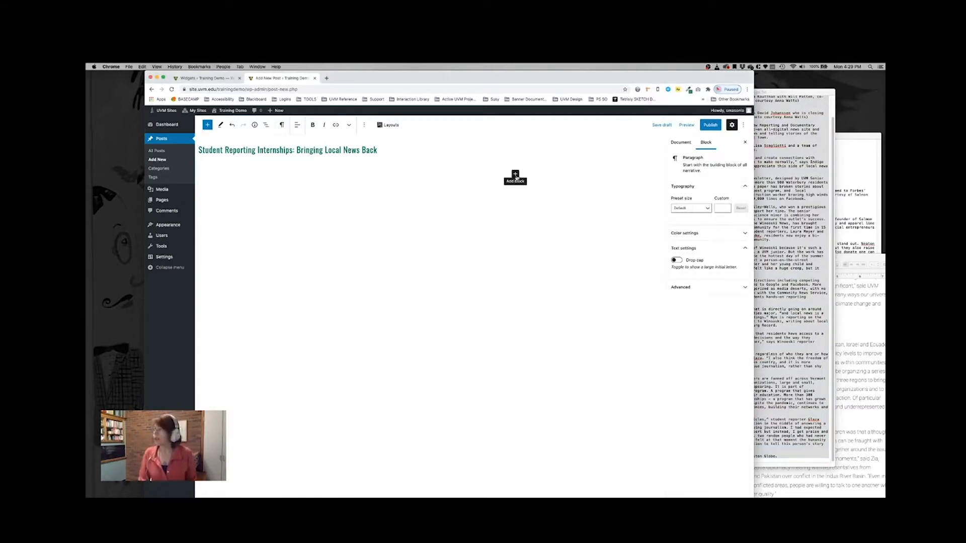
{"action": "left_click", "coordinate": [515, 174]}
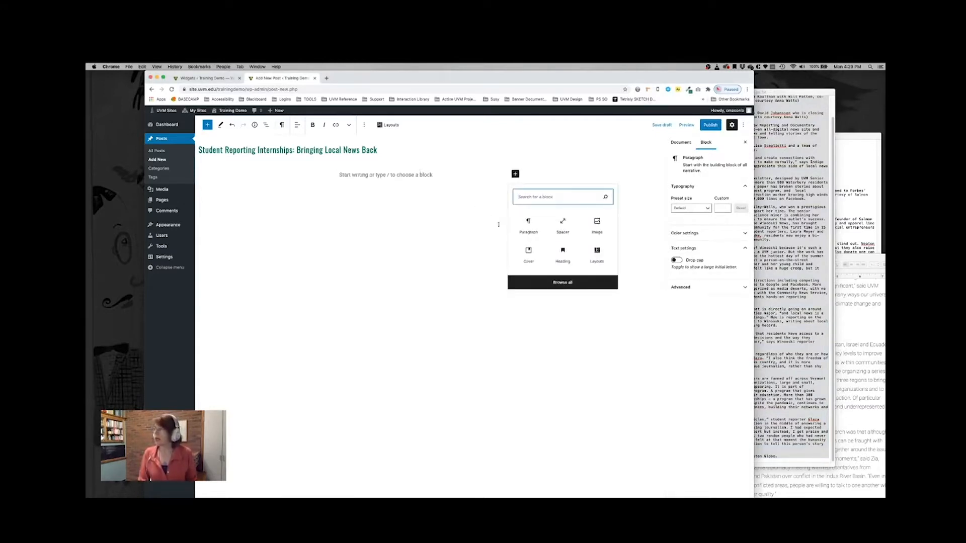
{"action": "left_click", "coordinate": [482, 221]}
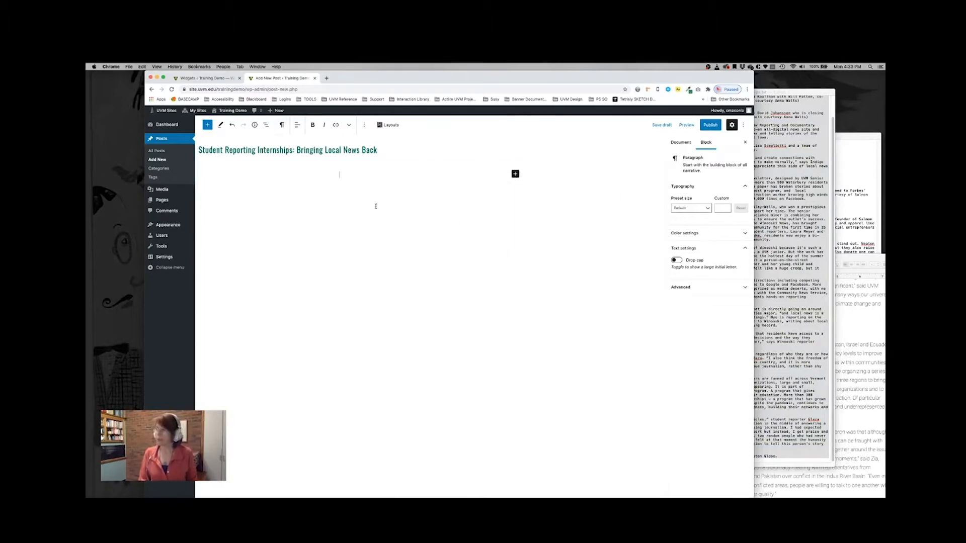
{"action": "key", "text": "super+v"}
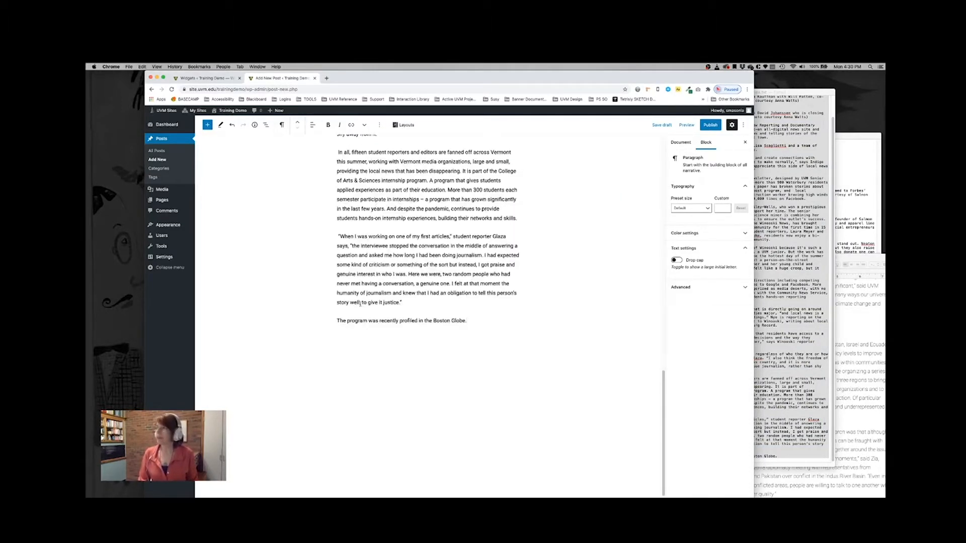
{"action": "scroll", "coordinate": [403, 357], "scroll_direction": "up", "scroll_amount": 10}
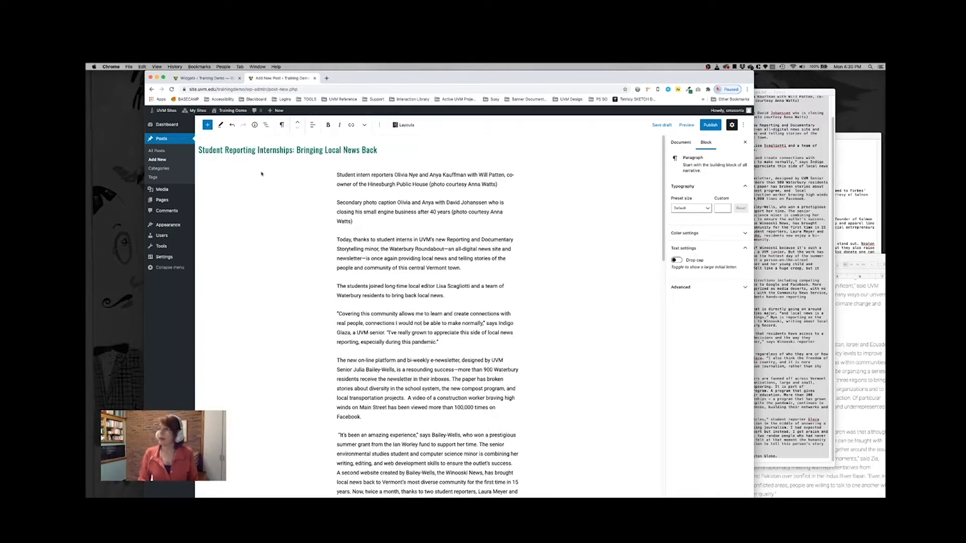
Insert an Image block directly after the first photo caption paragraph of the post
{"action": "left_click", "coordinate": [337, 175]}
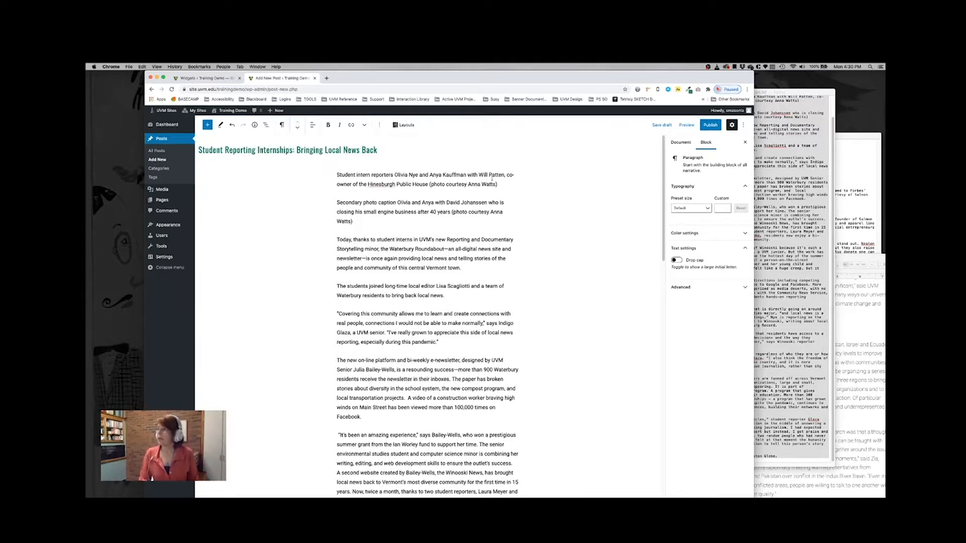
{"action": "left_click_drag", "start_coordinate": [497, 184], "coordinate": [338, 175]}
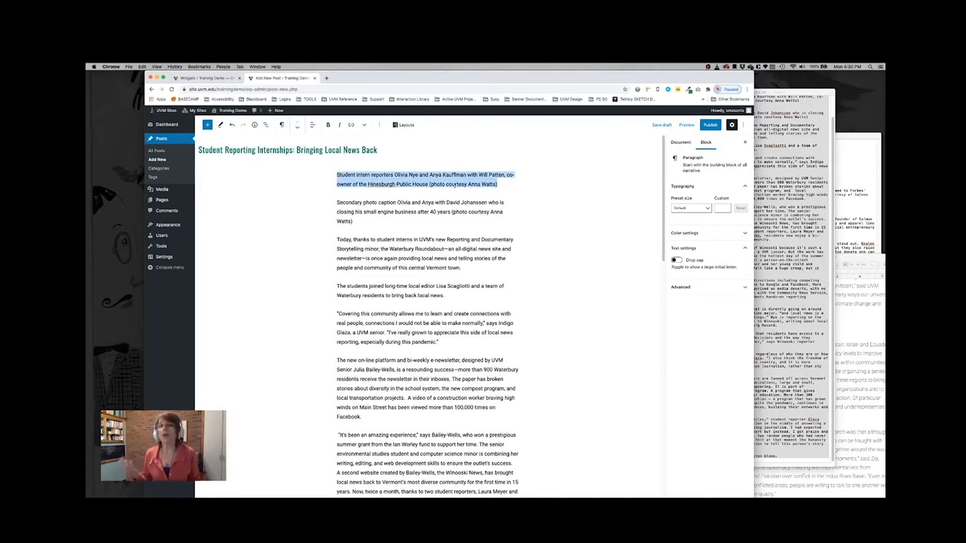
{"action": "left_click", "coordinate": [205, 124]}
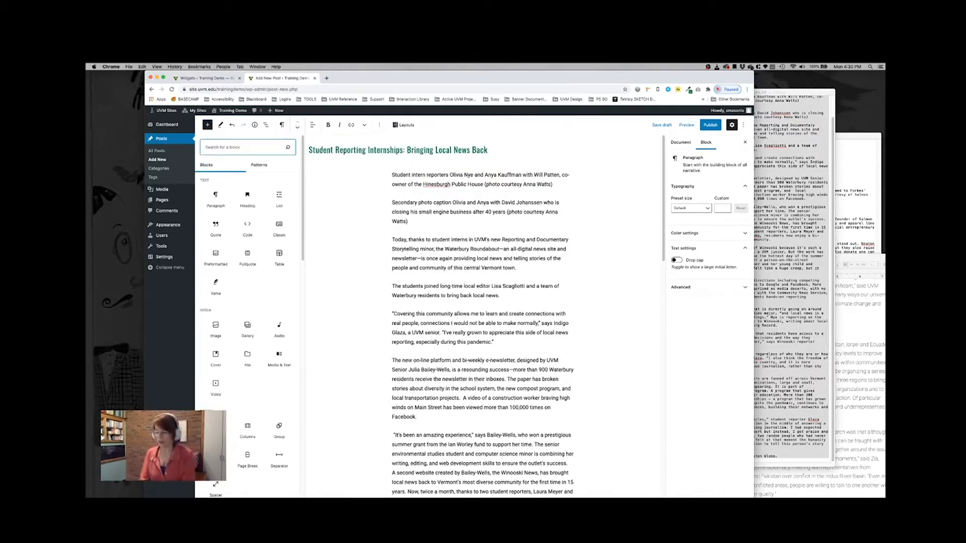
{"action": "type", "text": "imgage"}
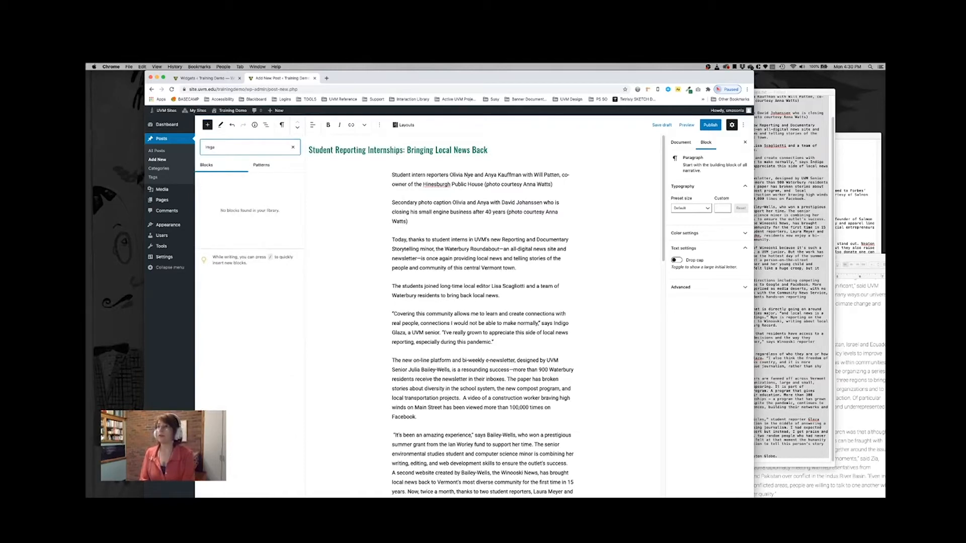
{"action": "key", "text": "BackSpace"}
{"action": "key", "text": "BackSpace"}
{"action": "type", "text": "age"}
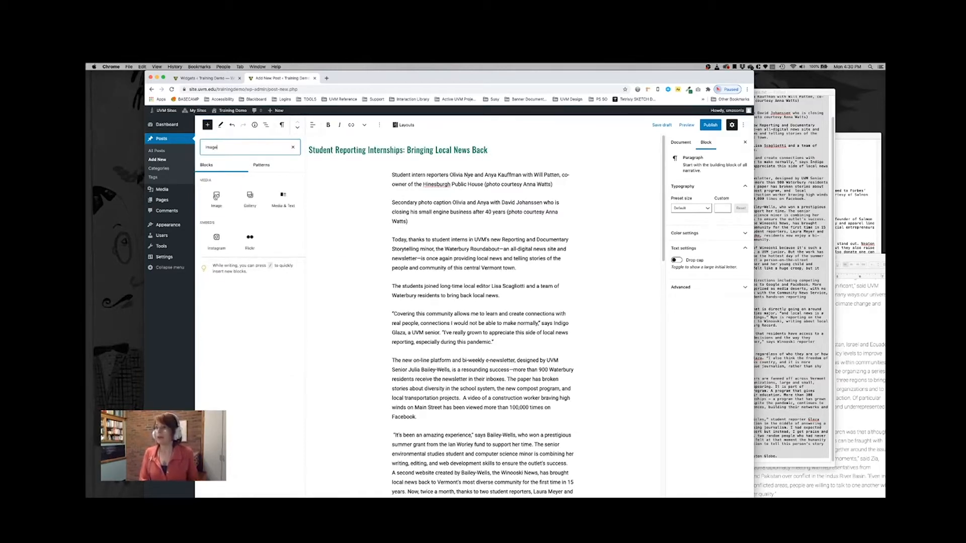
{"action": "left_click", "coordinate": [217, 198]}
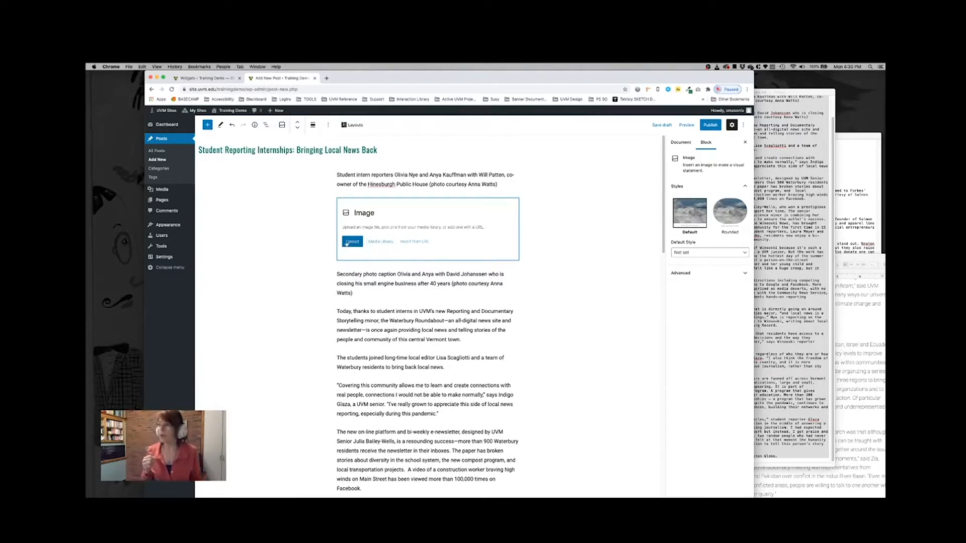
Fill the Image block with reporting-internships-1.jpg from the media library, giving it the alt text "Student interns"
{"action": "left_click", "coordinate": [378, 243]}
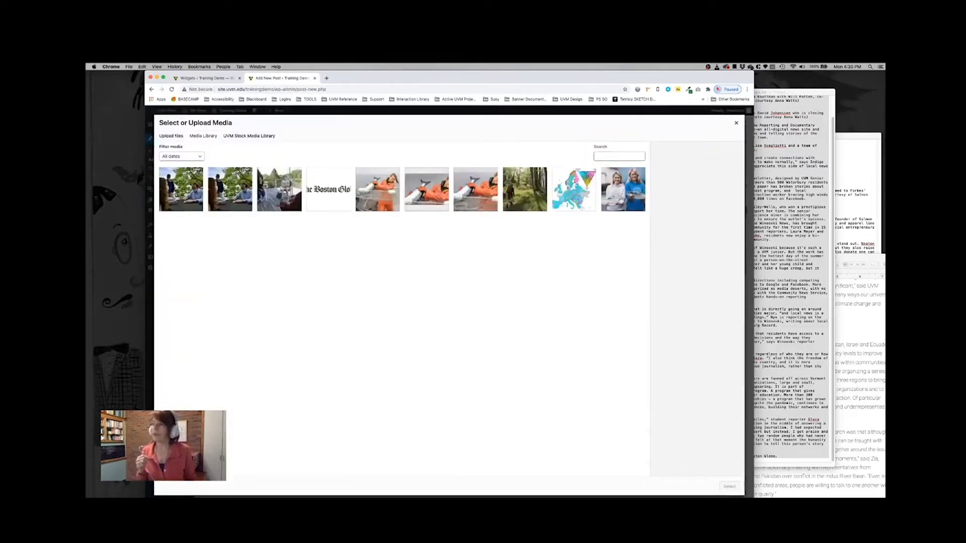
{"action": "left_click", "coordinate": [184, 192]}
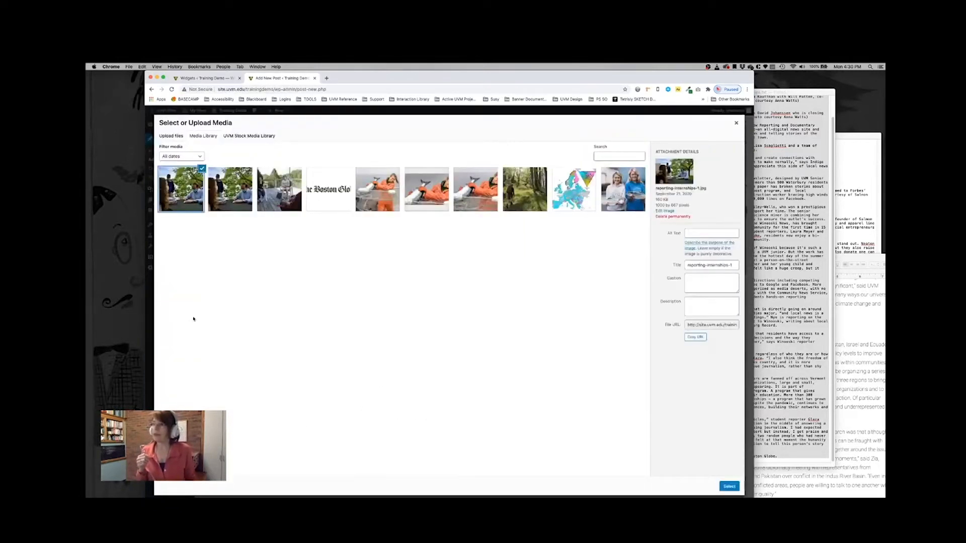
{"action": "left_click", "coordinate": [700, 233]}
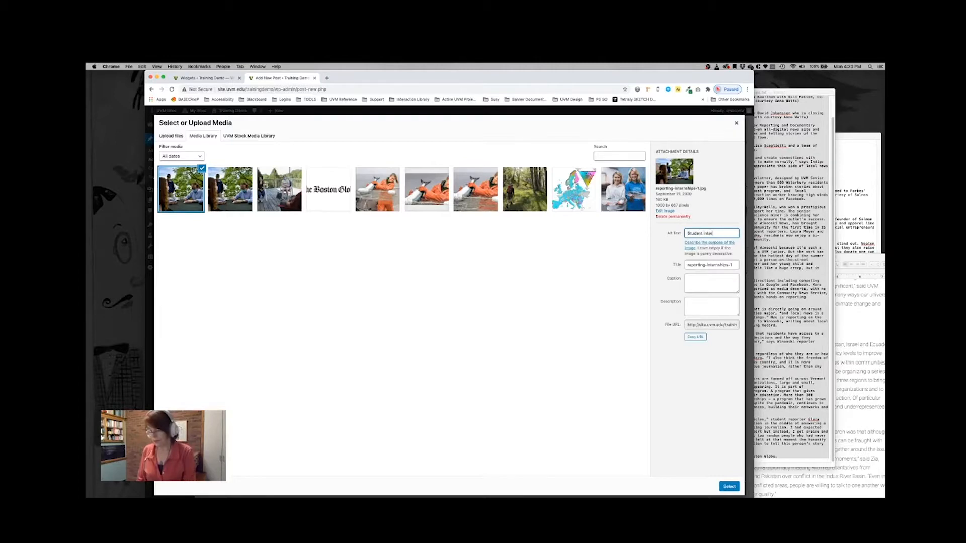
{"action": "left_click", "coordinate": [730, 488]}
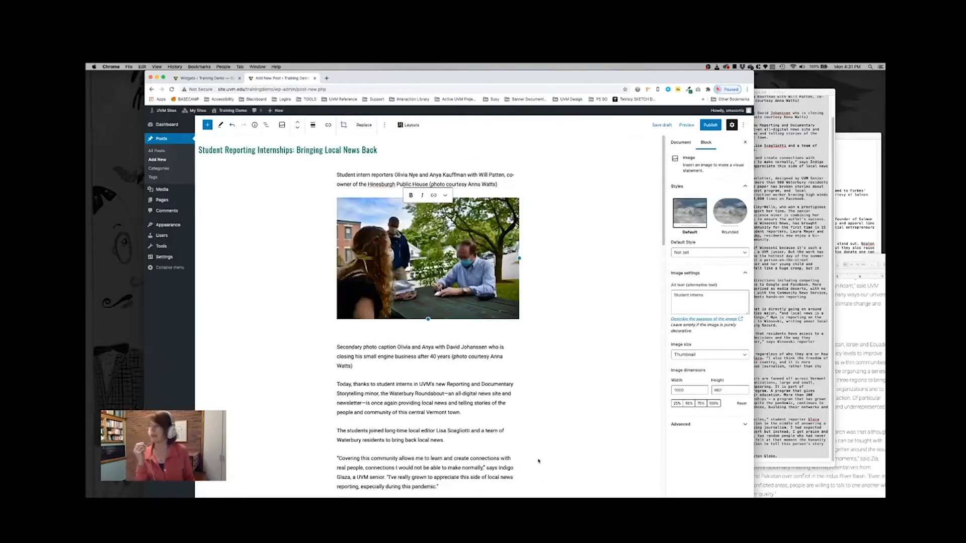
Move the photo block up so it sits above the first caption paragraph
{"action": "left_click", "coordinate": [277, 339]}
{"action": "left_click", "coordinate": [383, 282]}
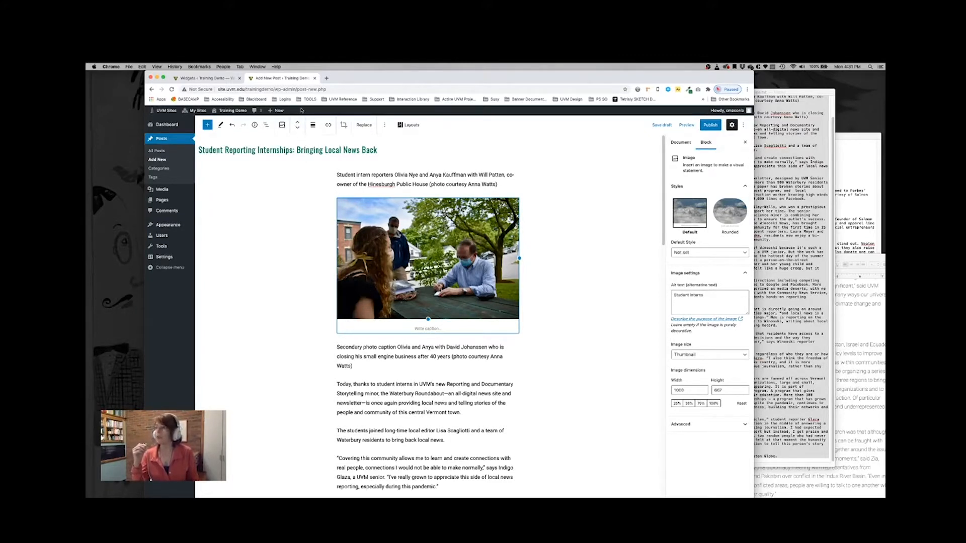
{"action": "left_click", "coordinate": [297, 122]}
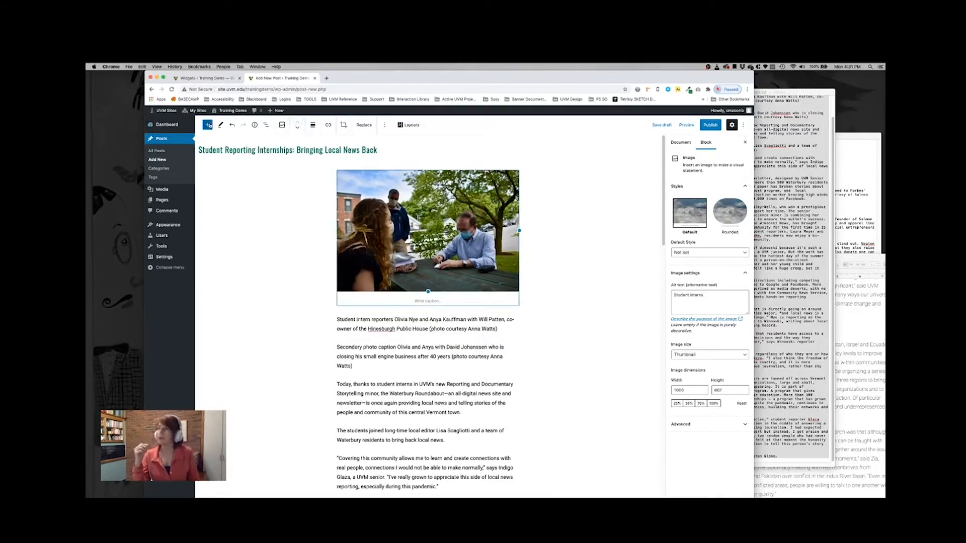
Insert the standard Spacer block from the Design group between the photo and the caption paragraph
{"action": "left_click", "coordinate": [208, 125]}
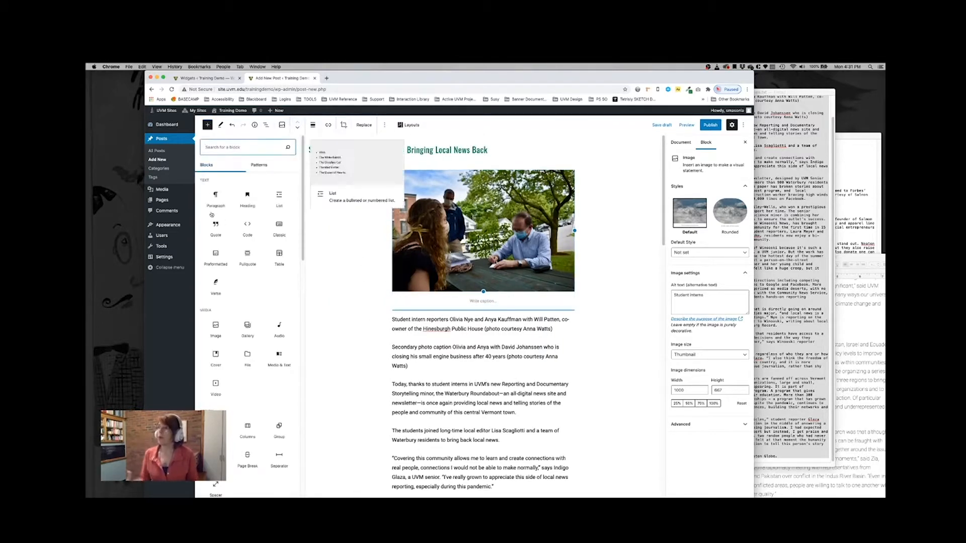
{"action": "type", "text": "spac"}
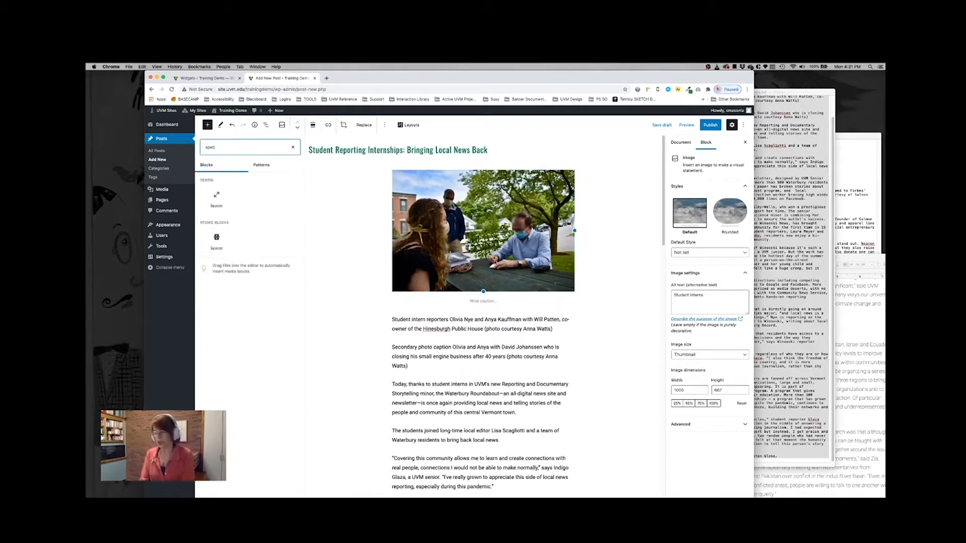
{"action": "type", "text": "e"}
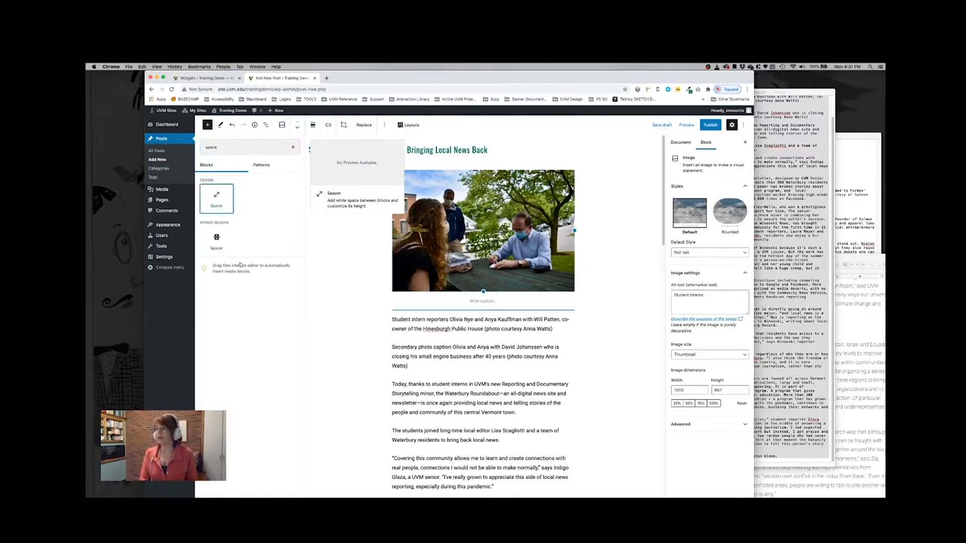
{"action": "key", "text": "Return"}
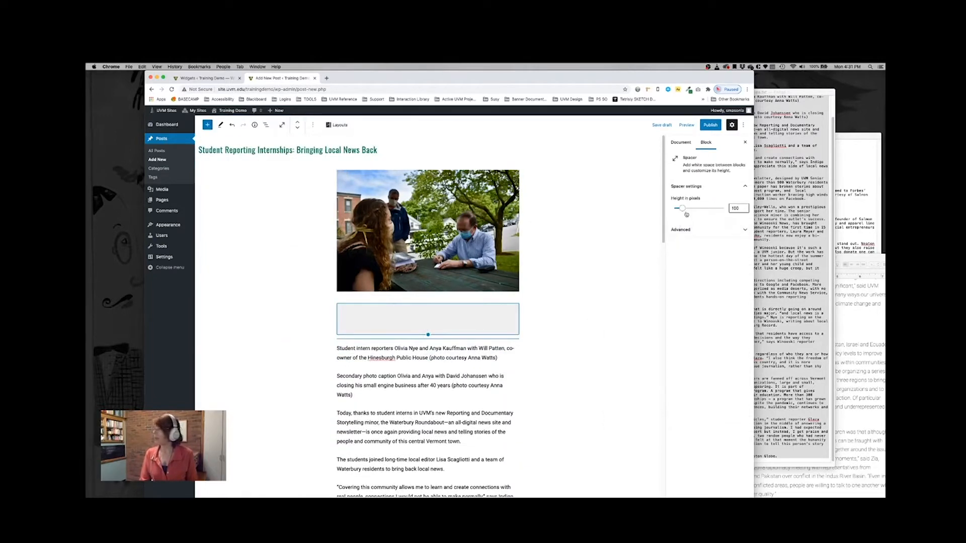
Set the height of the spacer below the photo to 48 pixels
{"action": "left_click_drag", "start_coordinate": [682, 208], "coordinate": [680, 210]}
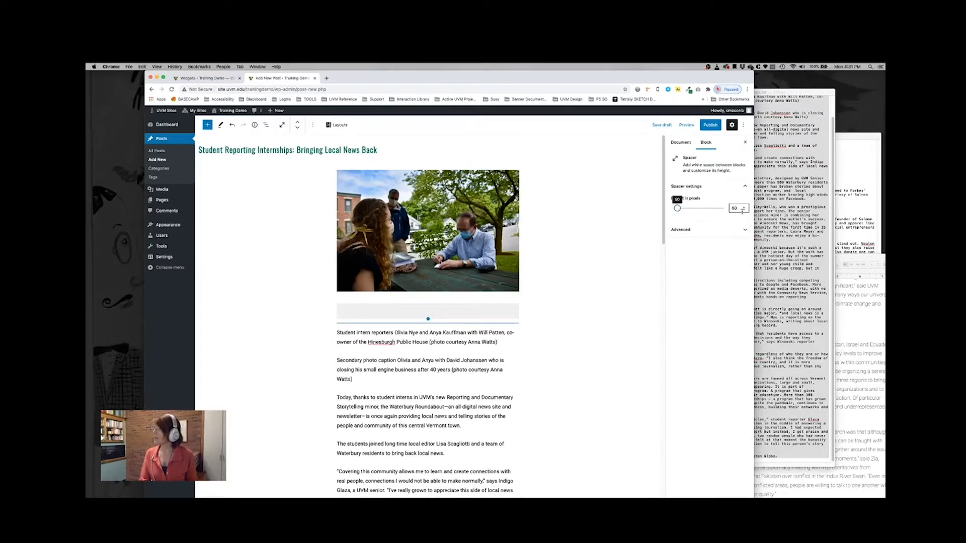
{"action": "left_click", "coordinate": [743, 210]}
{"action": "left_click", "coordinate": [744, 210]}
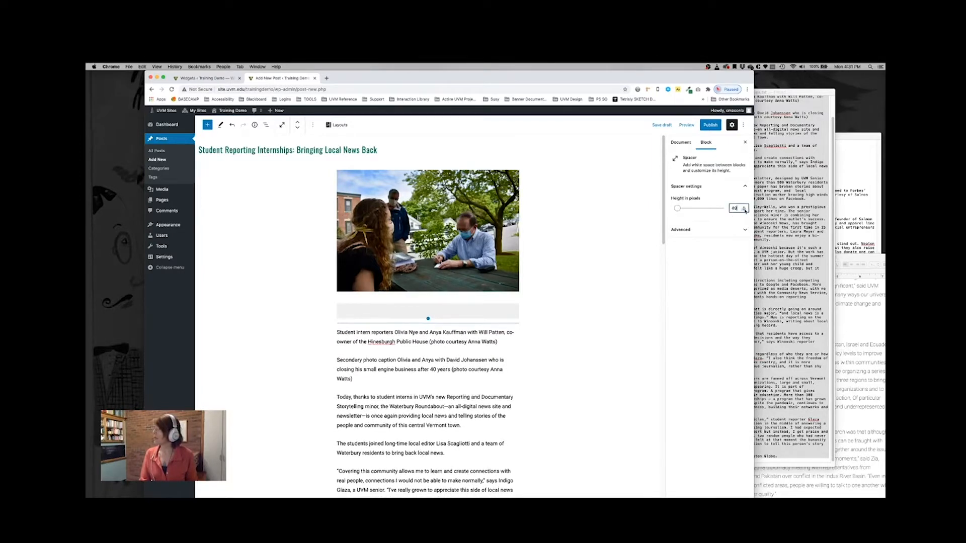
{"action": "left_click", "coordinate": [744, 210]}
{"action": "left_click", "coordinate": [336, 313]}
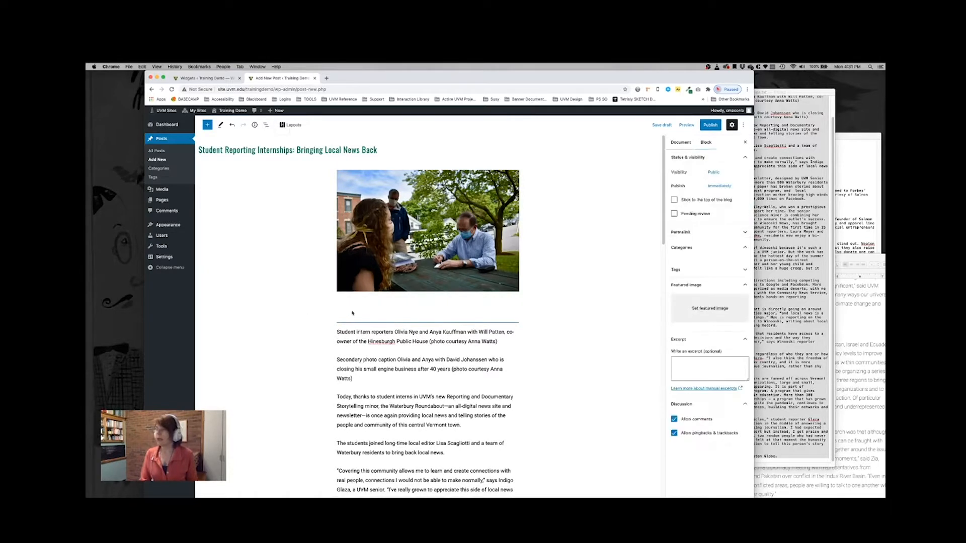
{"action": "left_click", "coordinate": [353, 313]}
{"action": "right_click", "coordinate": [354, 313]}
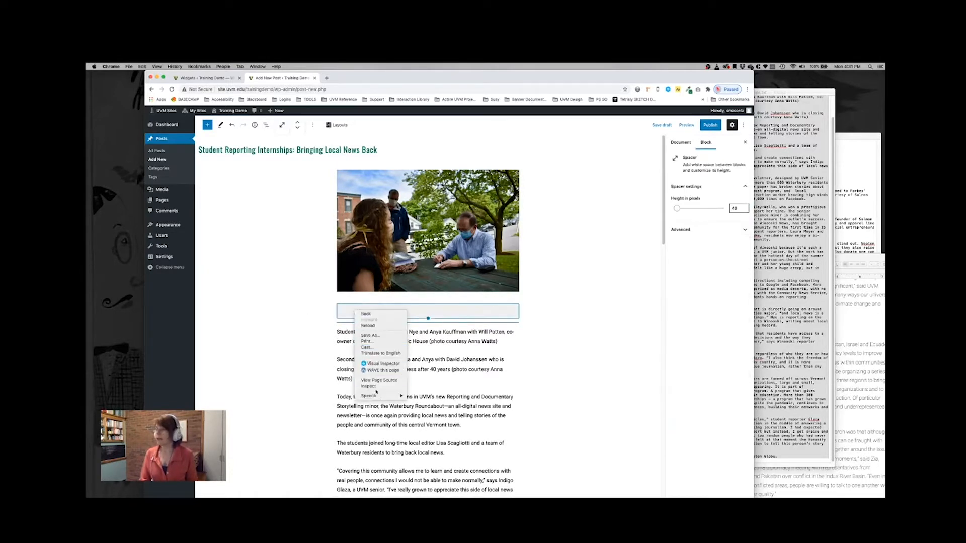
{"action": "left_click", "coordinate": [373, 306]}
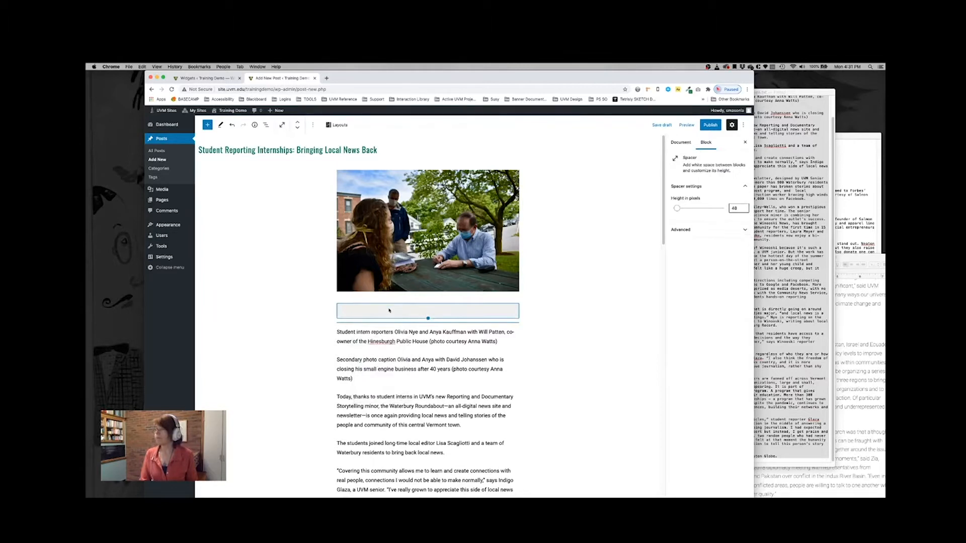
{"action": "left_click", "coordinate": [270, 317]}
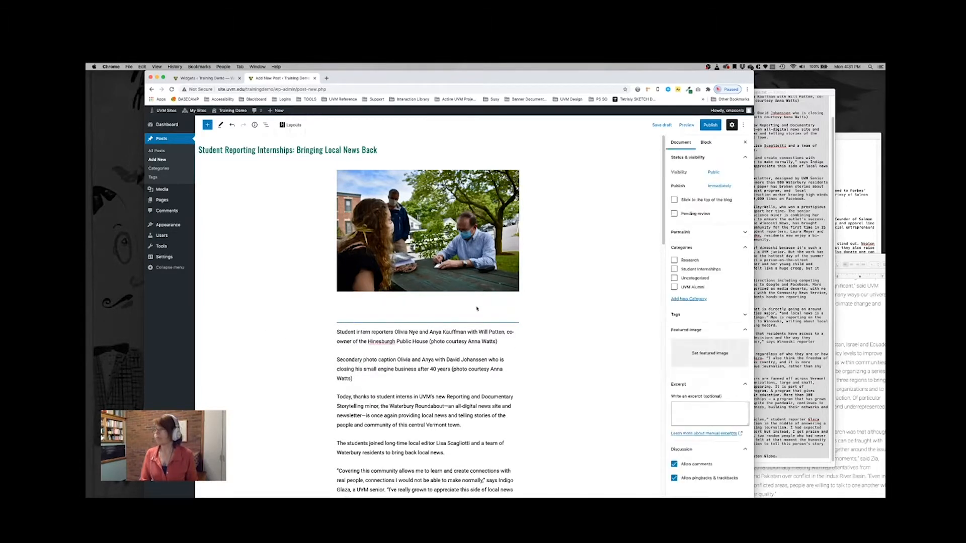
Duplicate the spacer below the photo and move the copy to the beginning of the post, above the photo
{"action": "left_click", "coordinate": [477, 309]}
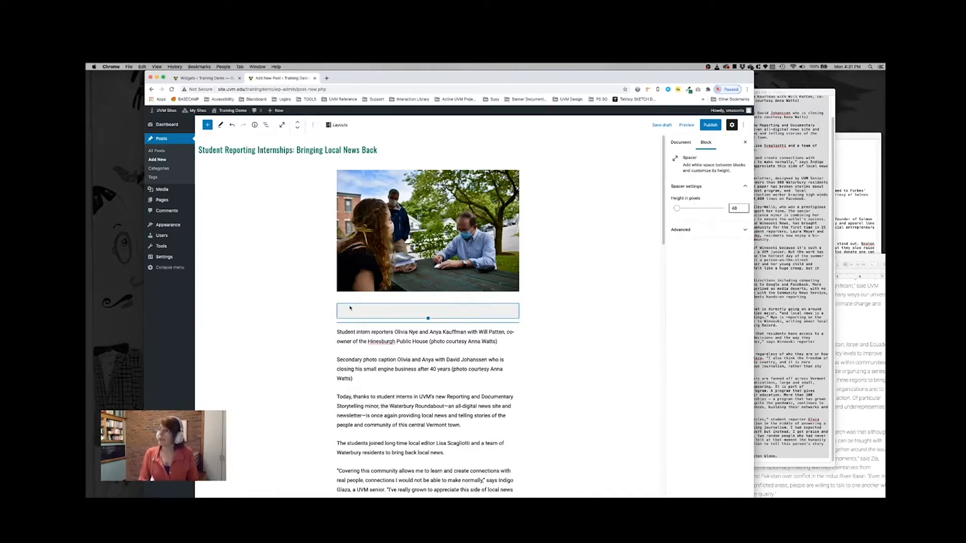
{"action": "left_click", "coordinate": [313, 125]}
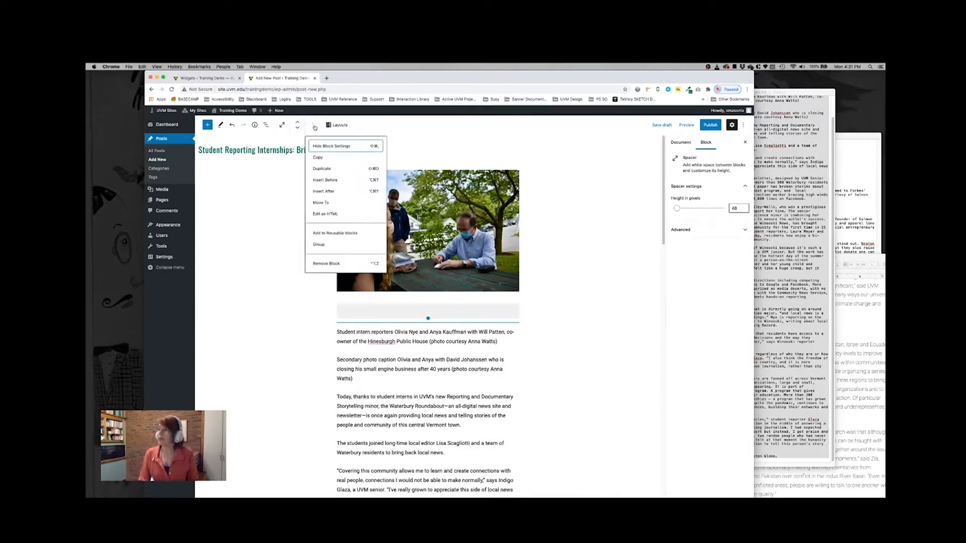
{"action": "left_click", "coordinate": [322, 169]}
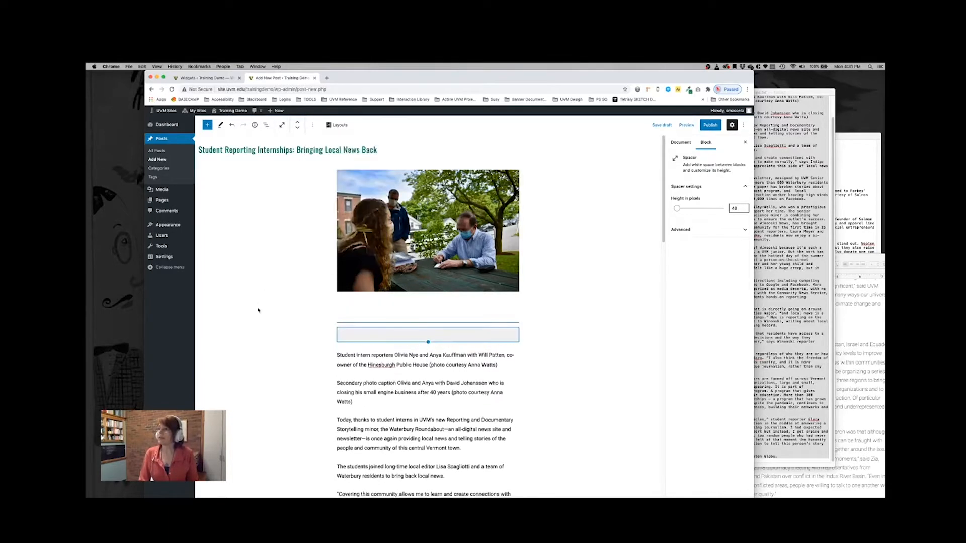
{"action": "left_click", "coordinate": [297, 122]}
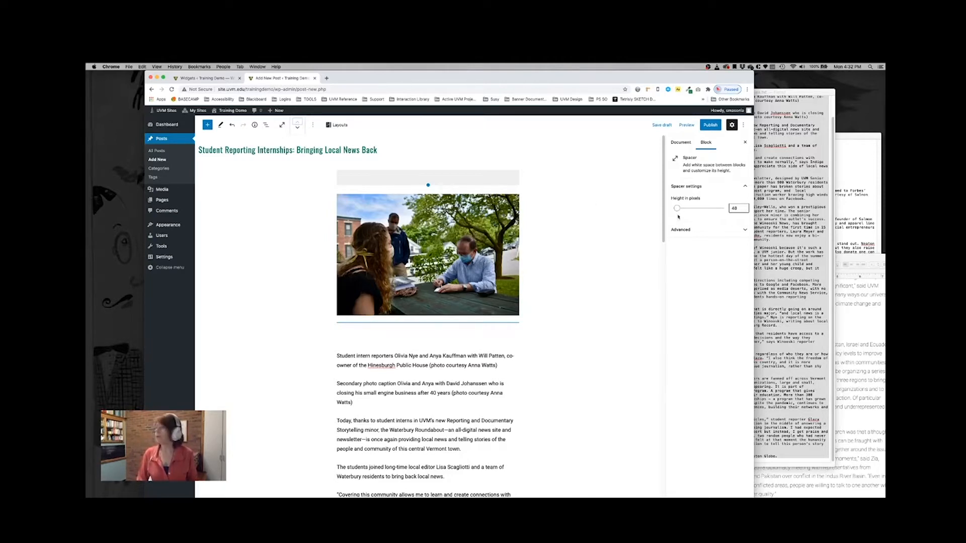
Insert a Paragraph block directly below the photo with the text "This is a caption for this photo."
{"action": "left_click", "coordinate": [378, 307]}
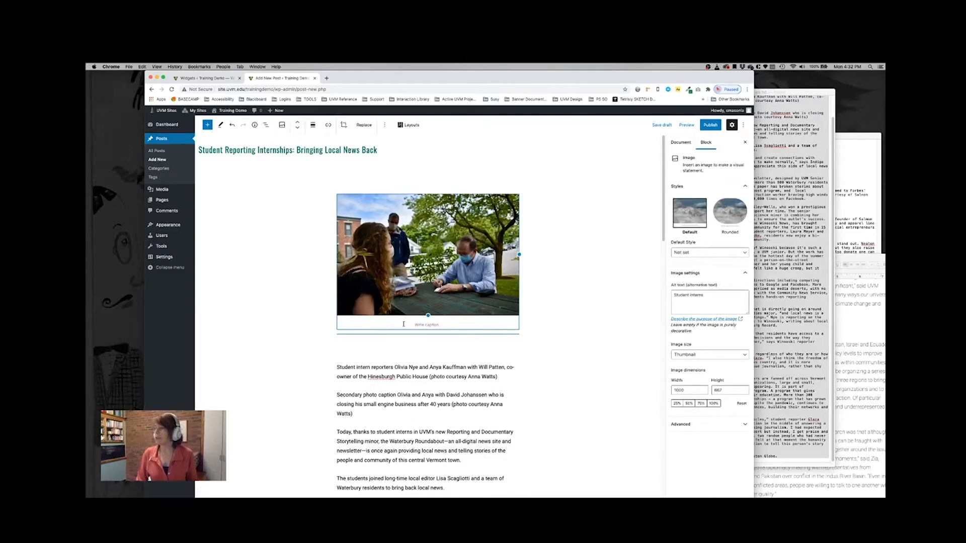
{"action": "left_click", "coordinate": [207, 125]}
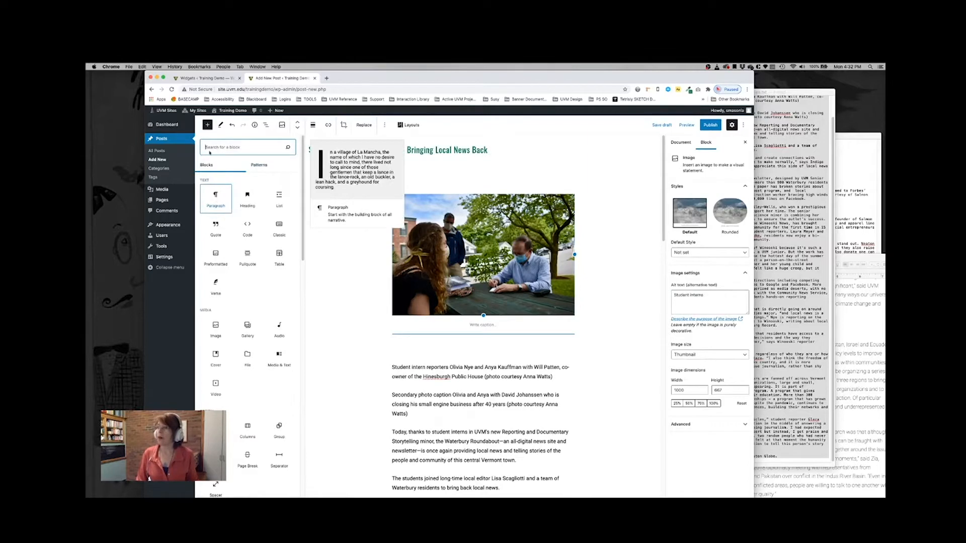
{"action": "left_click", "coordinate": [212, 201]}
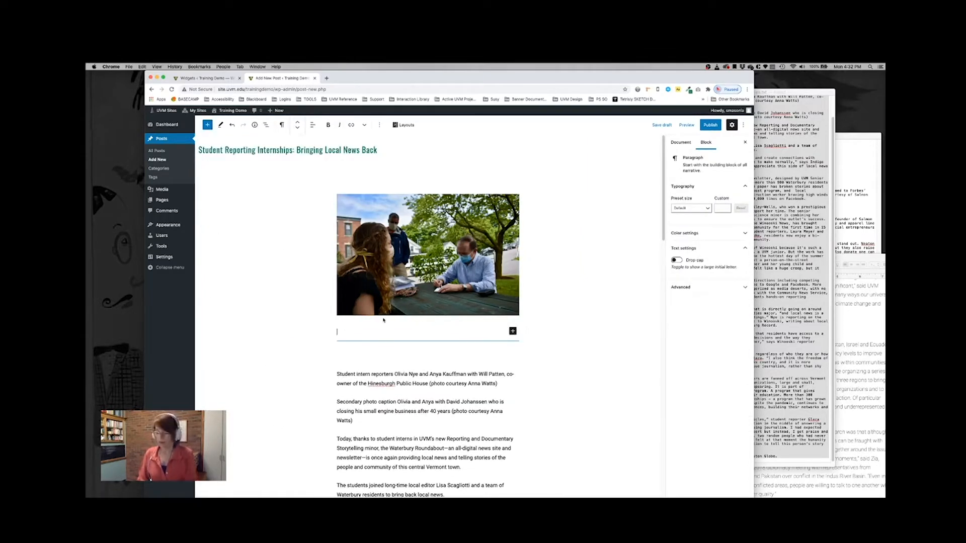
{"action": "scroll", "coordinate": [383, 321], "scroll_direction": "down", "scroll_amount": 3}
{"action": "type", "text": "Th"}
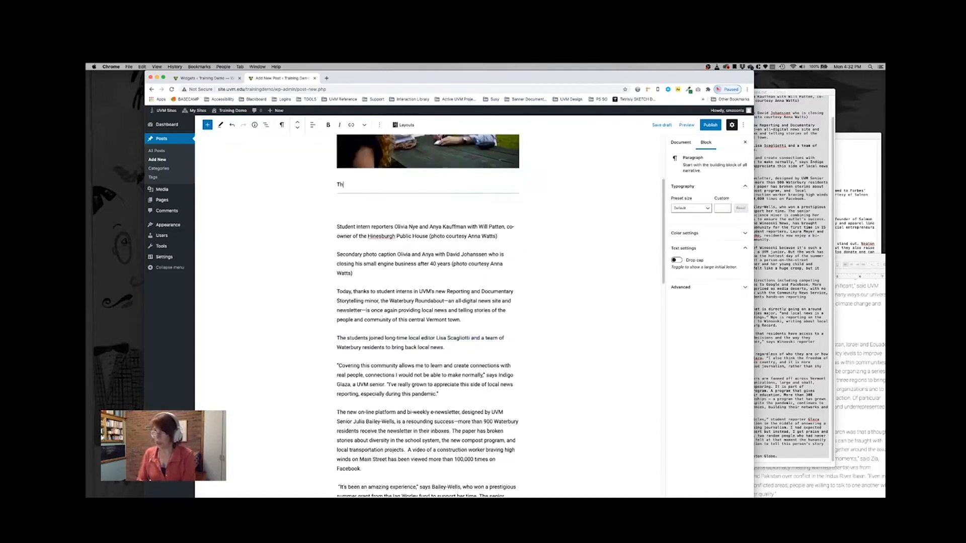
{"action": "type", "text": "is is a"}
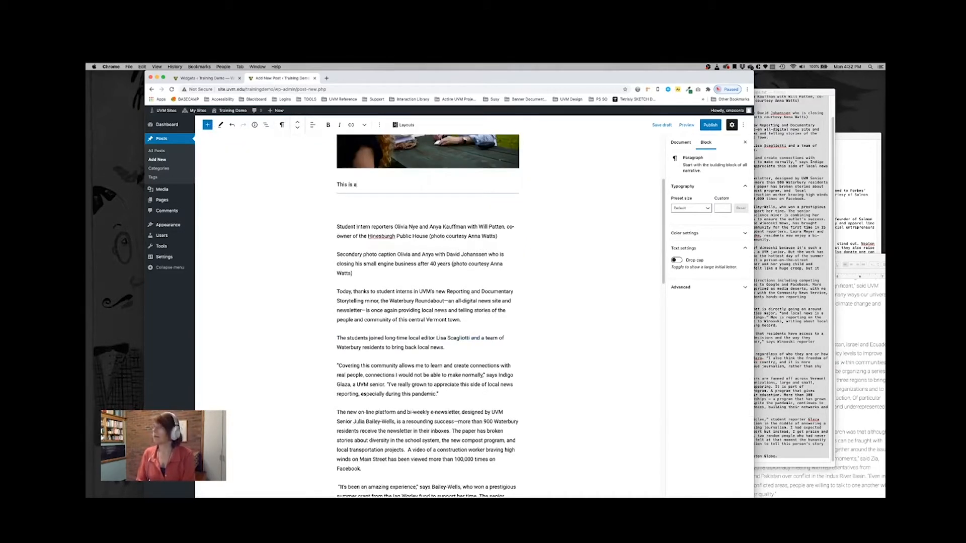
{"action": "type", "text": " caption for this "}
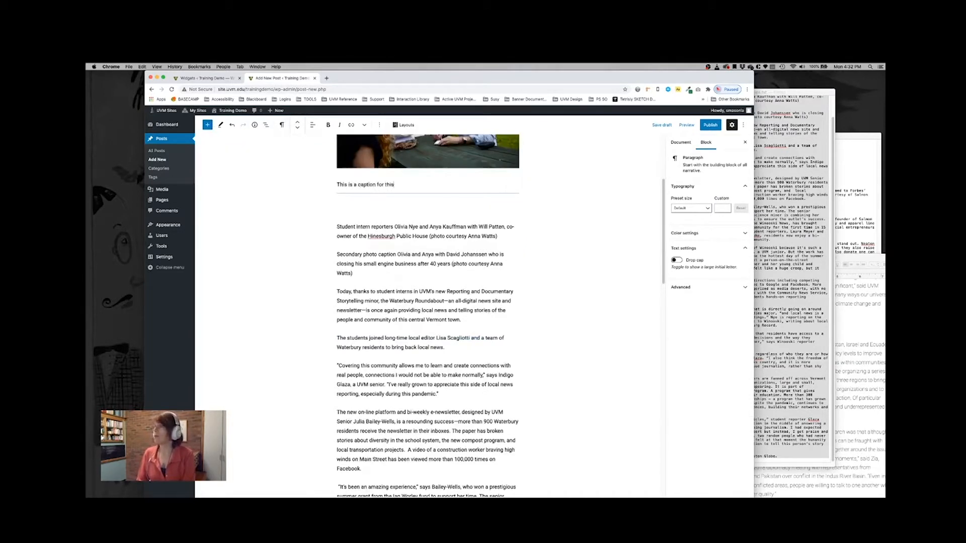
{"action": "type", "text": "photo."}
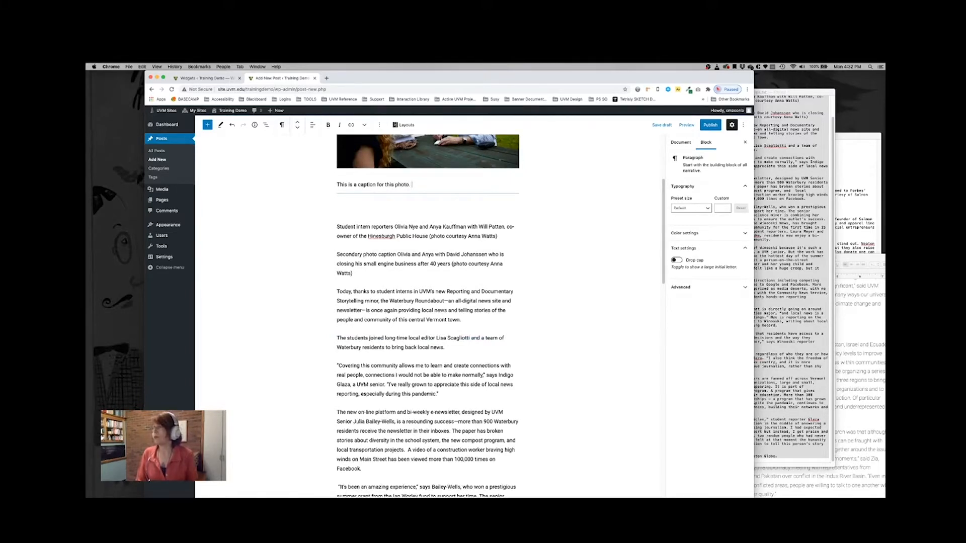
Set the new photo caption paragraph to the small preset text size
{"action": "left_click_drag", "start_coordinate": [424, 184], "coordinate": [339, 184]}
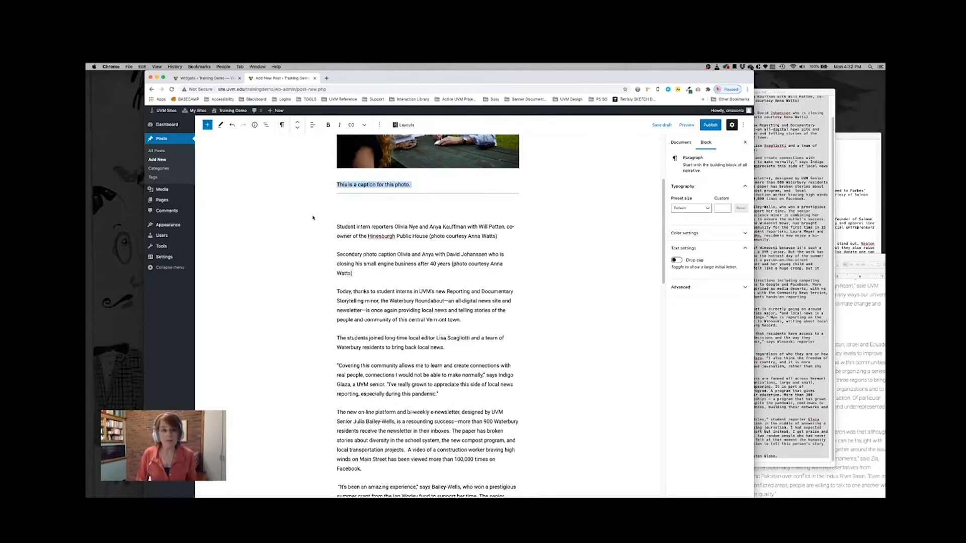
{"action": "left_click", "coordinate": [682, 210]}
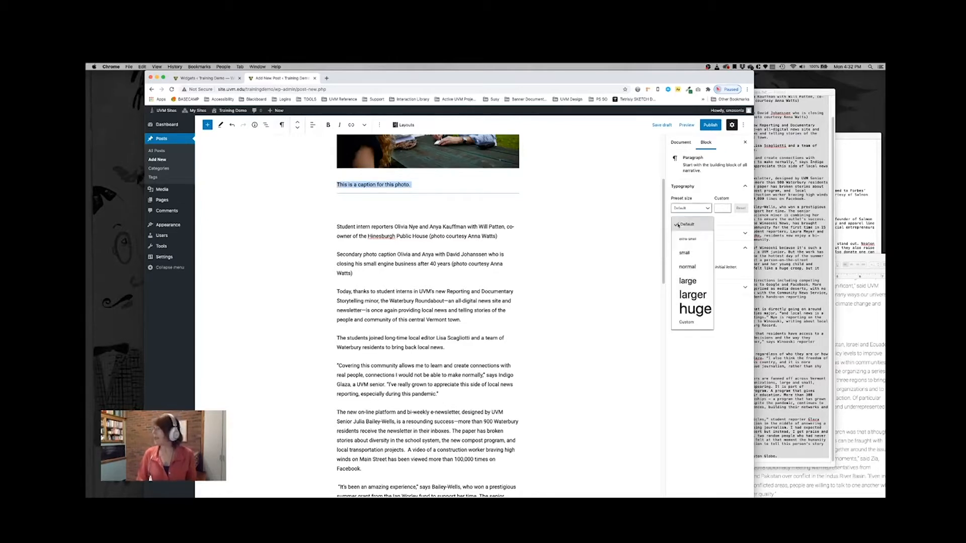
{"action": "left_click", "coordinate": [684, 253]}
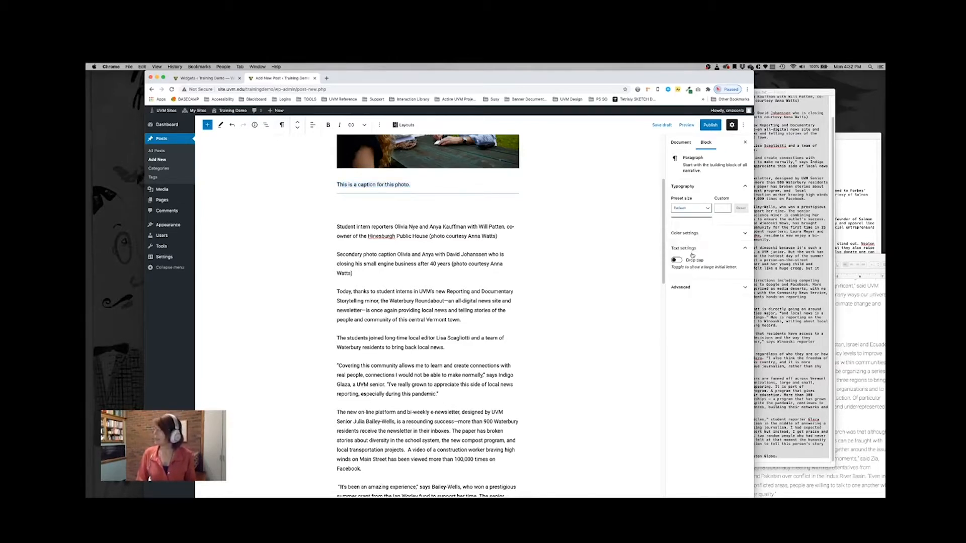
{"action": "left_click", "coordinate": [600, 233]}
Publish the post and review the live page from the title down to the comment form
{"action": "left_click", "coordinate": [711, 125]}
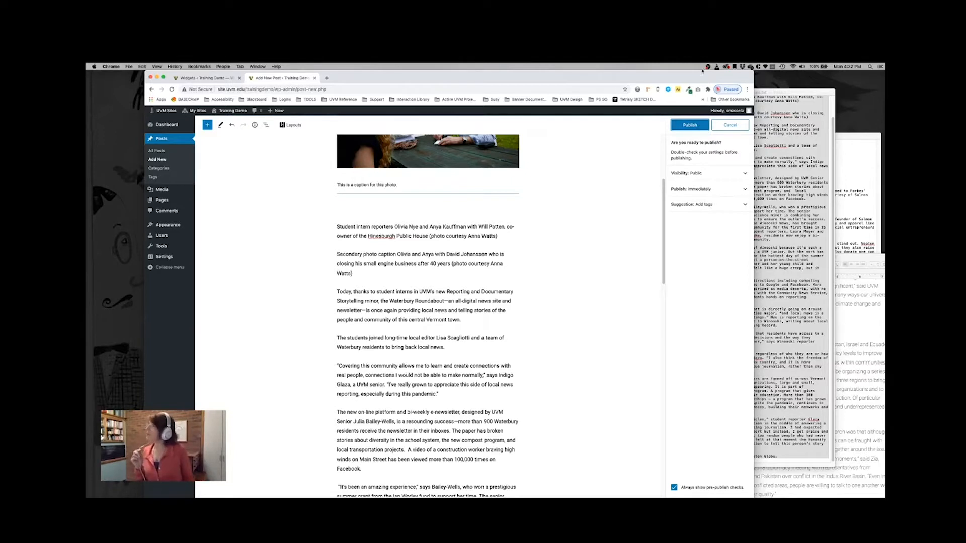
{"action": "left_click", "coordinate": [690, 125]}
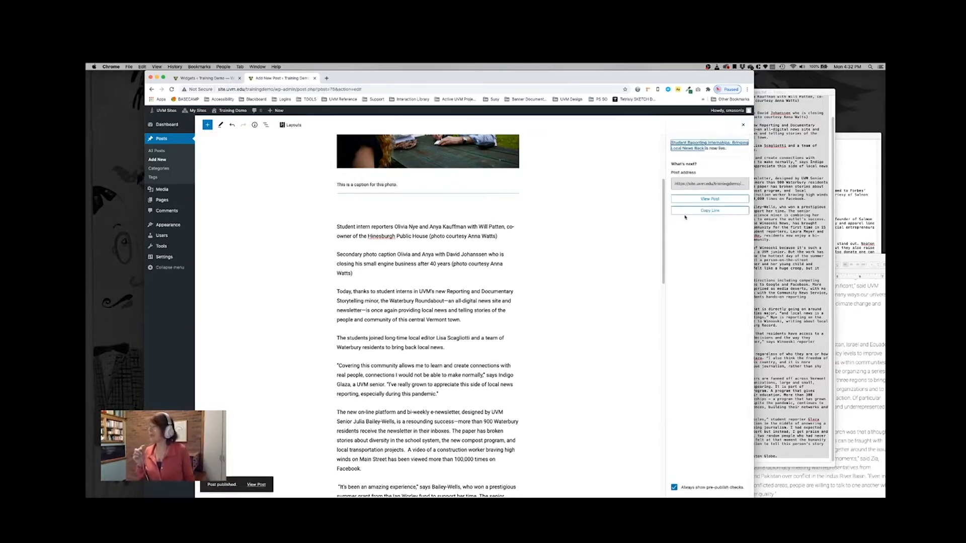
{"action": "left_click", "coordinate": [716, 200]}
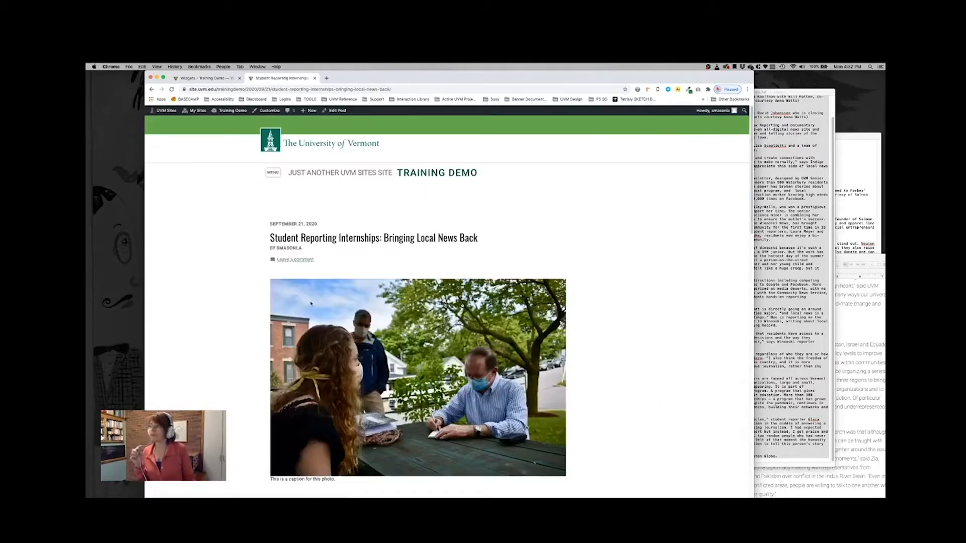
{"action": "scroll", "coordinate": [334, 307], "scroll_direction": "down", "scroll_amount": 3}
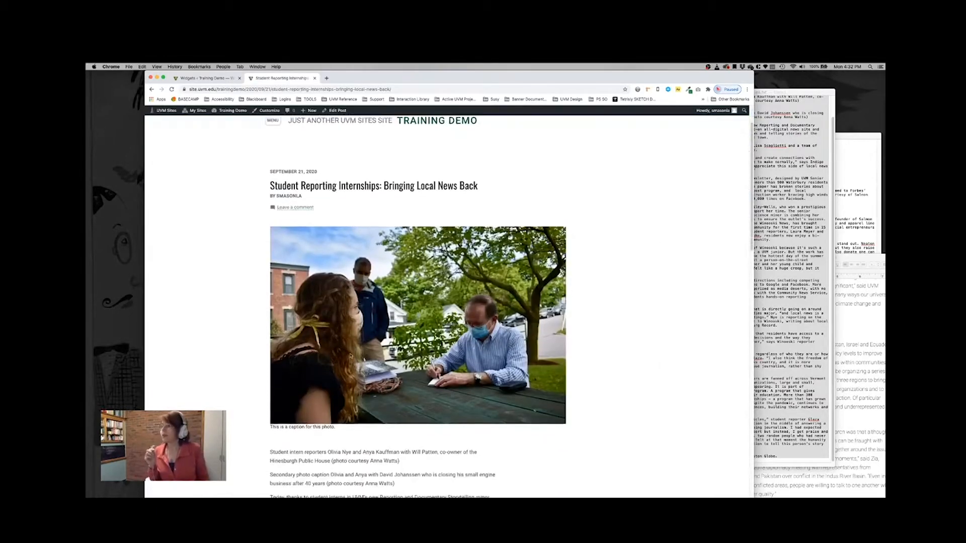
{"action": "scroll", "coordinate": [333, 307], "scroll_direction": "down", "scroll_amount": 10}
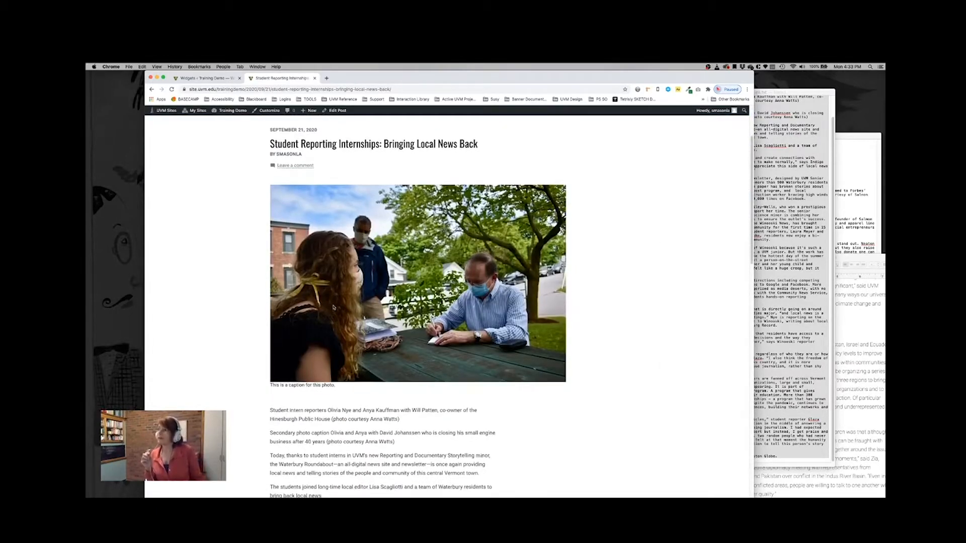
{"action": "scroll", "coordinate": [347, 367], "scroll_direction": "down", "scroll_amount": 20}
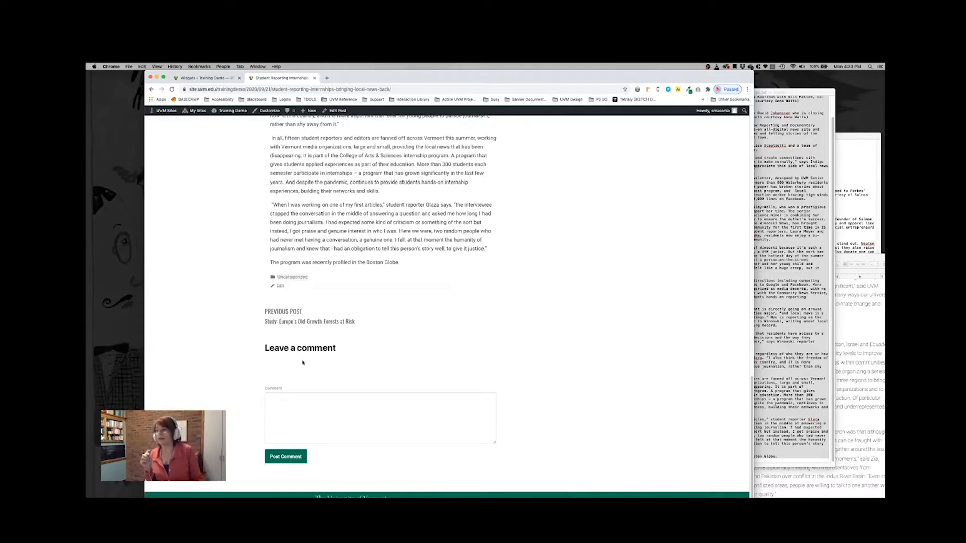
{"action": "scroll", "coordinate": [305, 353], "scroll_direction": "up", "scroll_amount": 2}
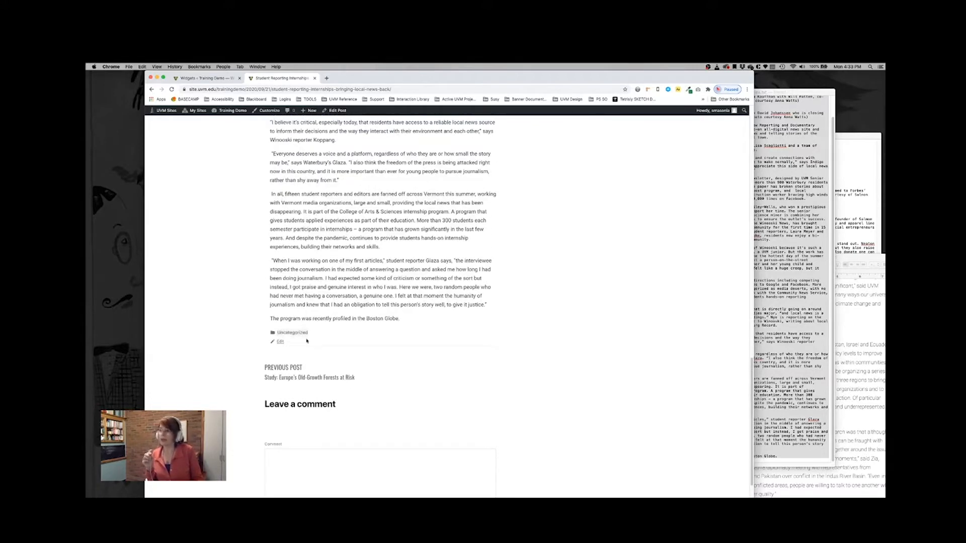
{"action": "scroll", "coordinate": [327, 271], "scroll_direction": "up", "scroll_amount": 20}
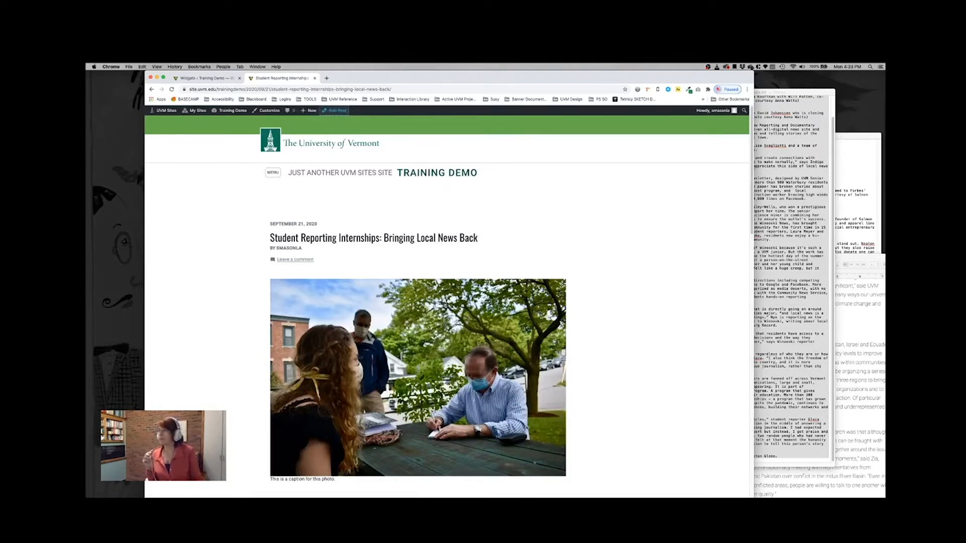
Reopen the published post for editing and change its category from Uncategorized to Student Internships
{"action": "left_click", "coordinate": [336, 111]}
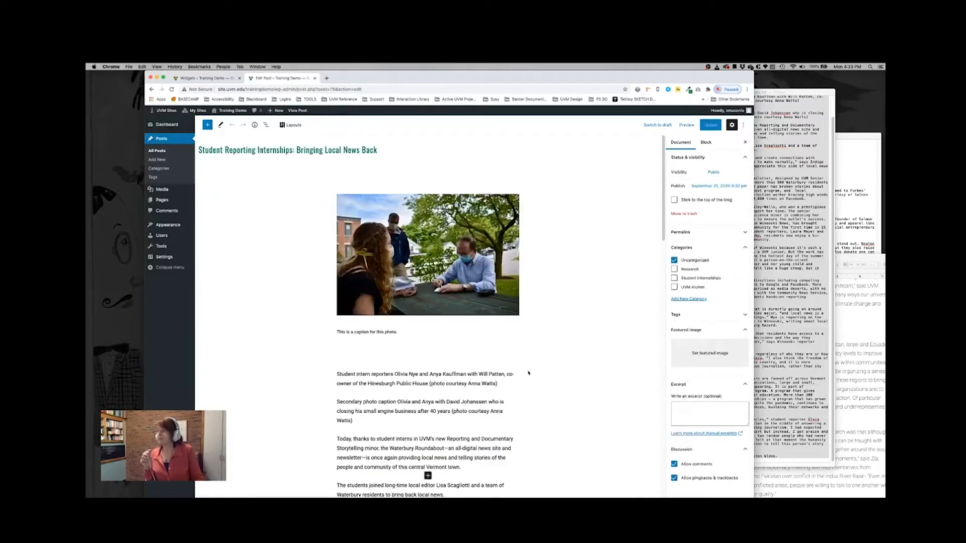
{"action": "scroll", "coordinate": [586, 382], "scroll_direction": "down", "scroll_amount": 1}
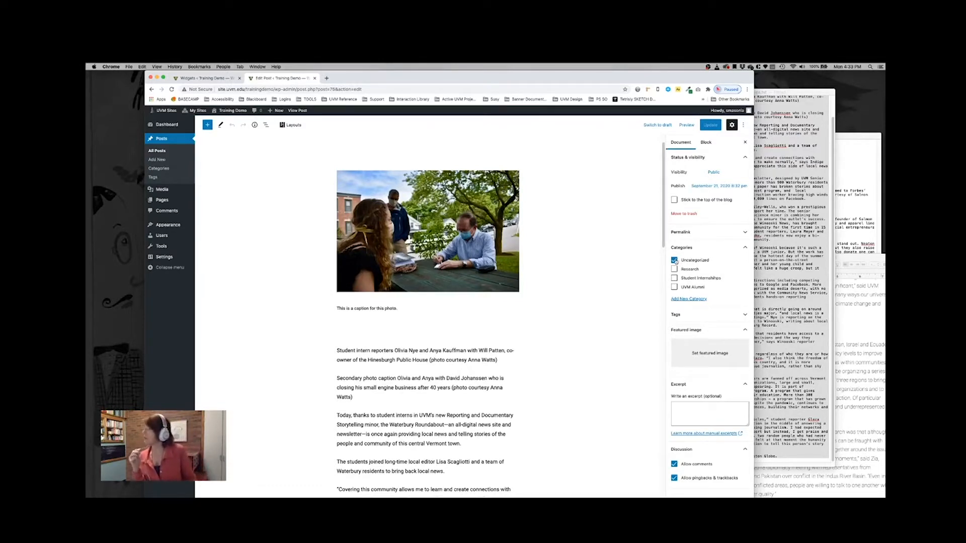
{"action": "left_click", "coordinate": [674, 261]}
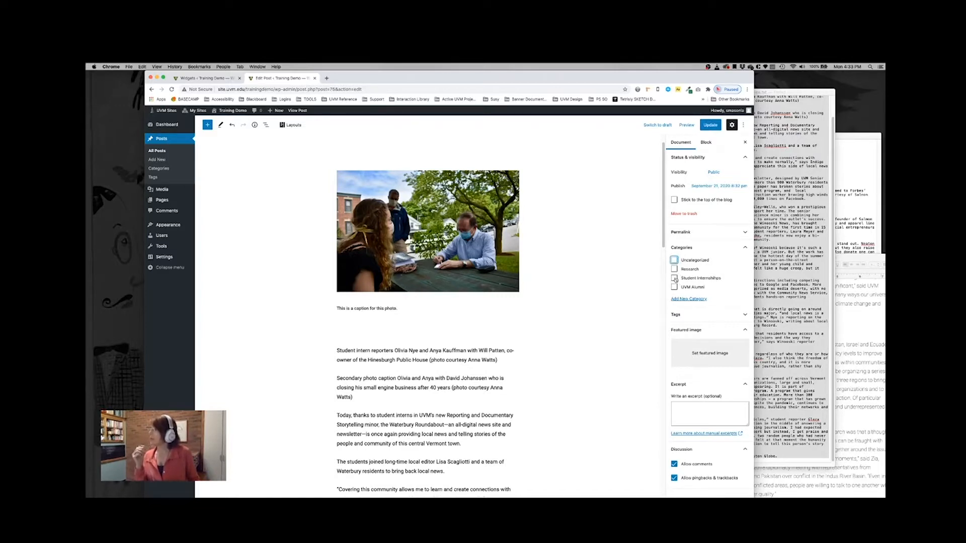
{"action": "left_click", "coordinate": [675, 278]}
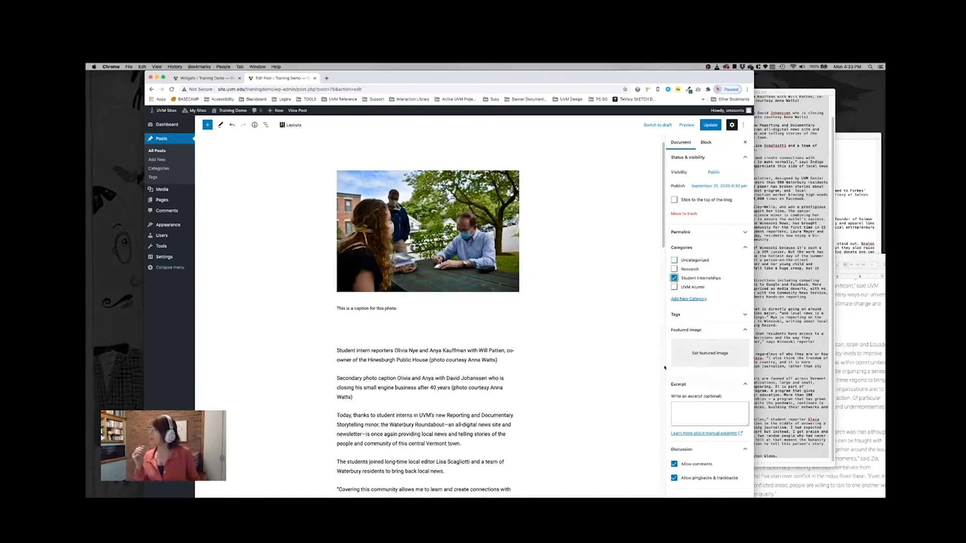
Add a new category named "College of Arts and Sciences" to the post, without a parent category
{"action": "left_click", "coordinate": [689, 300]}
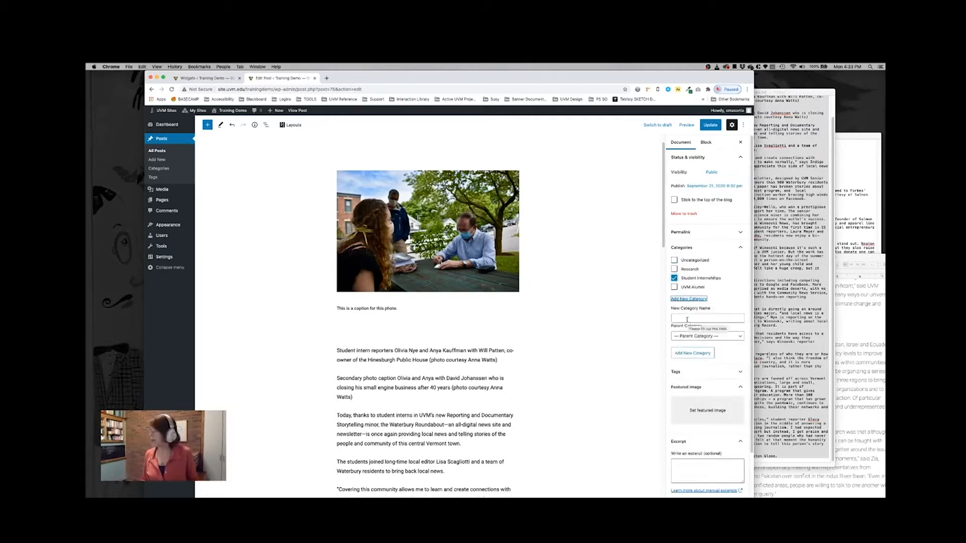
{"action": "left_click", "coordinate": [689, 320]}
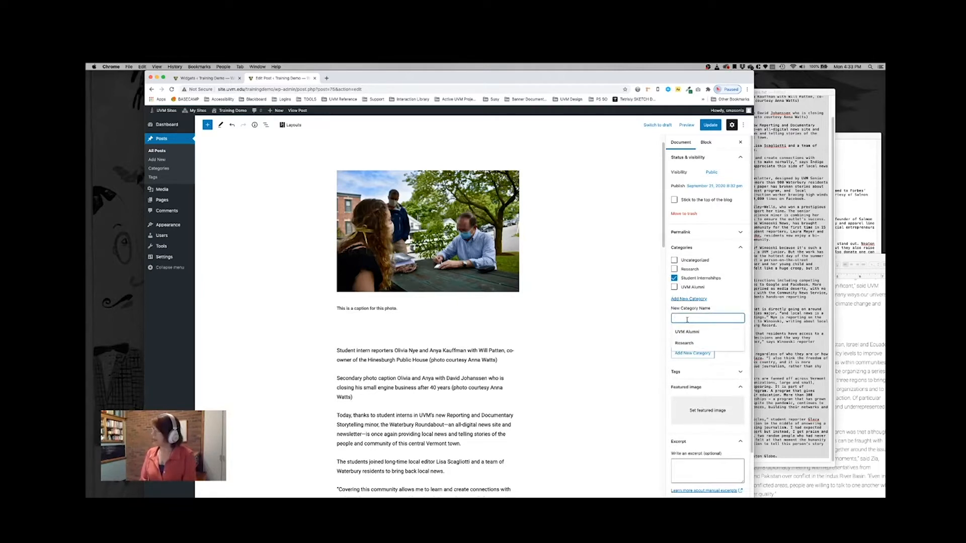
{"action": "type", "text": "Coll"}
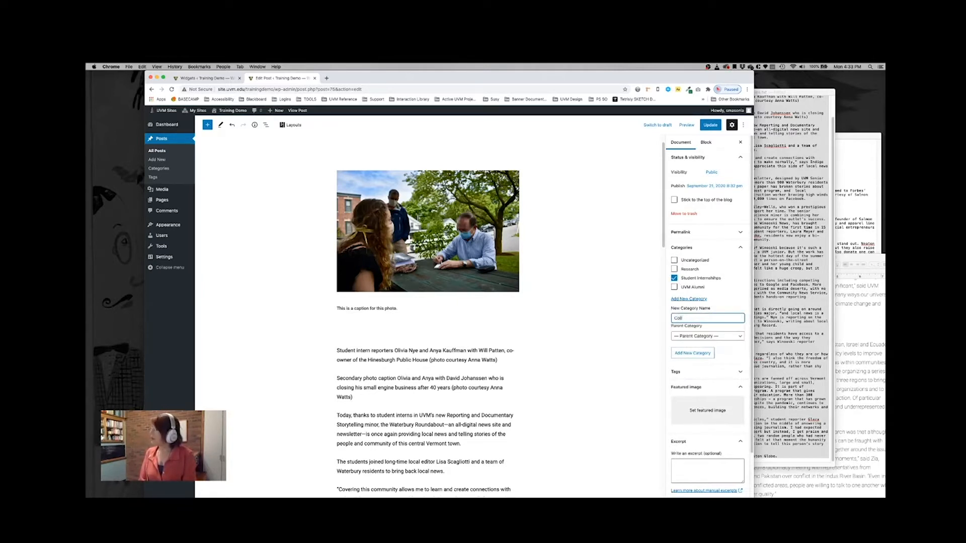
{"action": "type", "text": "ege of A"}
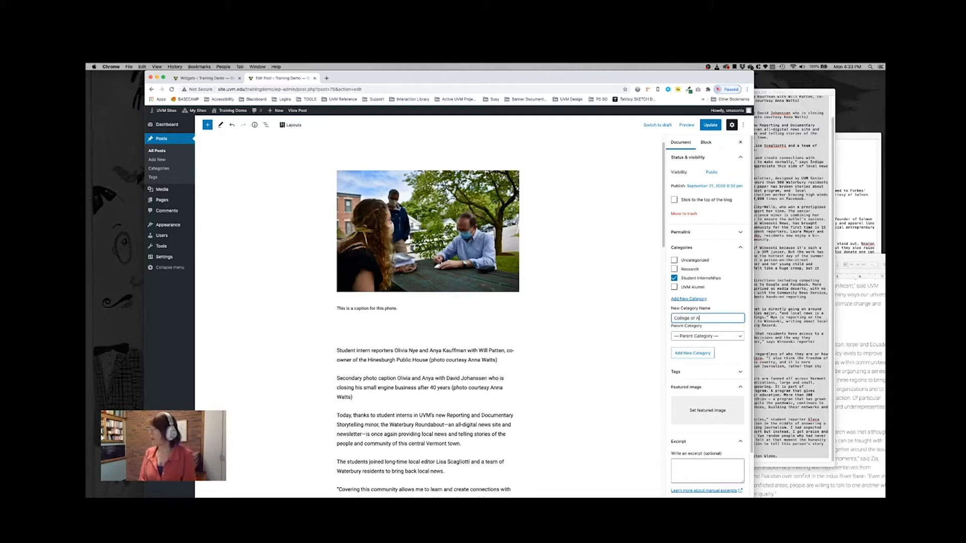
{"action": "type", "text": "rts and Sciences"}
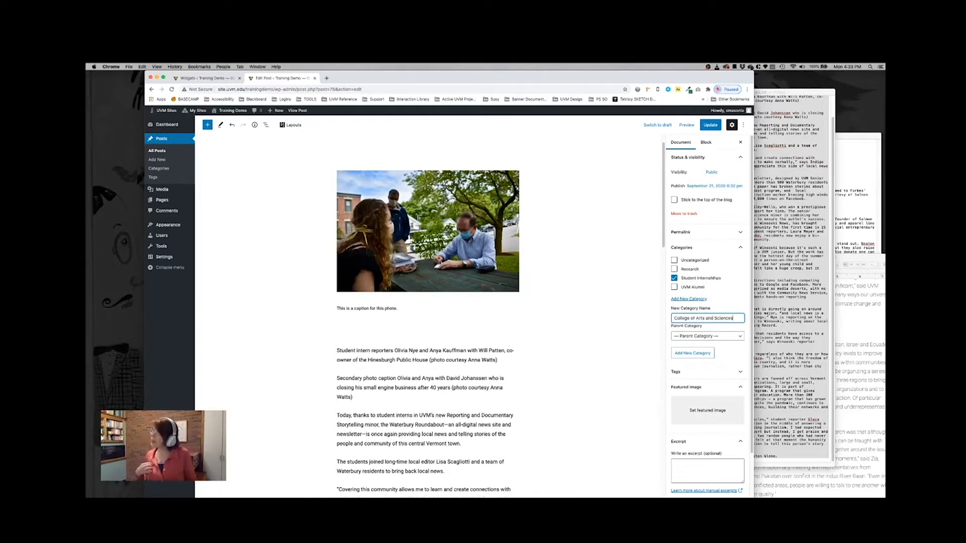
{"action": "left_click", "coordinate": [689, 354]}
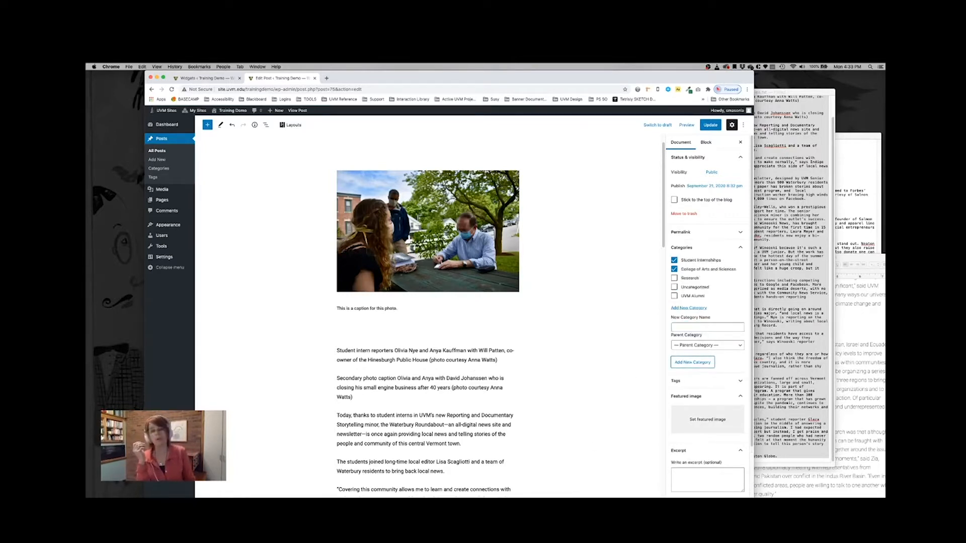
Turn off both comments and pingbacks & trackbacks in the post's discussion settings
{"action": "scroll", "coordinate": [704, 463], "scroll_direction": "down", "scroll_amount": 3}
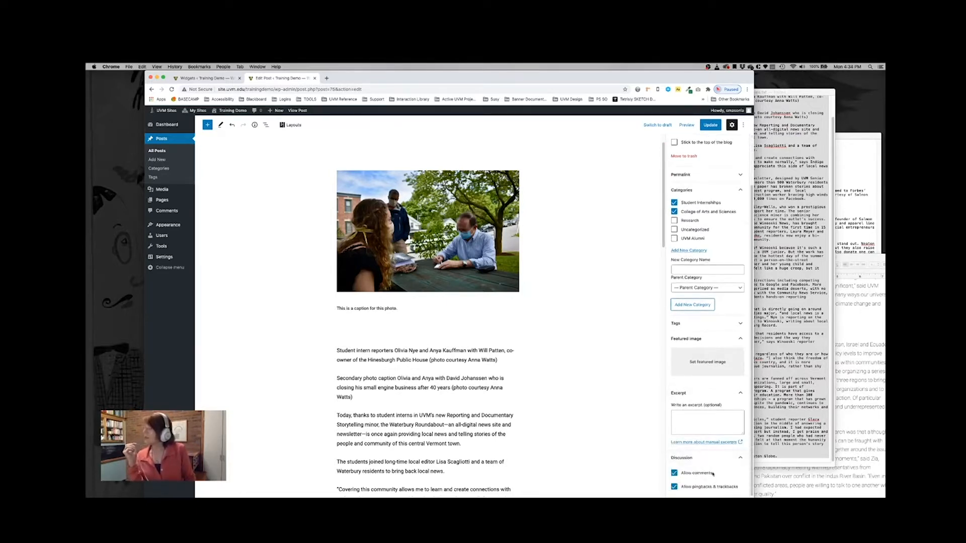
{"action": "scroll", "coordinate": [706, 445], "scroll_direction": "up", "scroll_amount": 3}
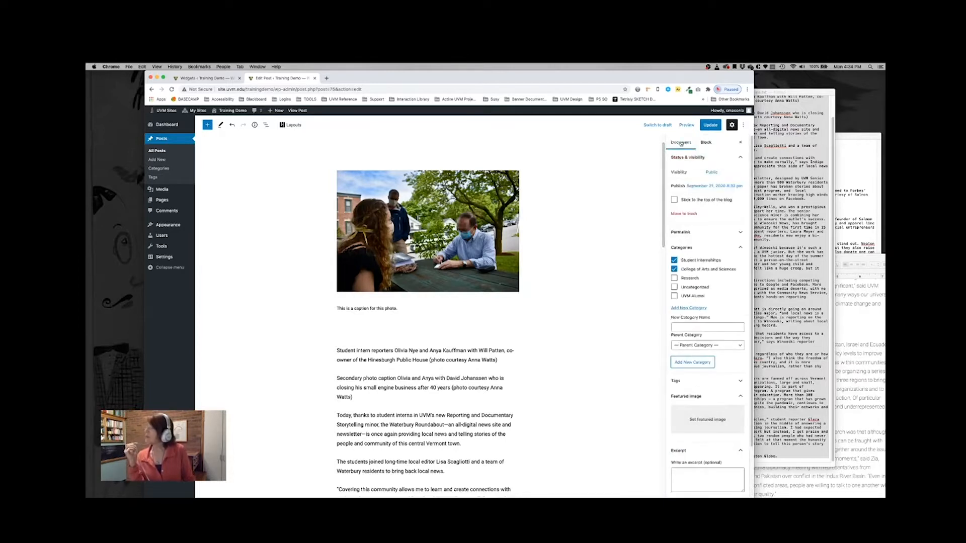
{"action": "scroll", "coordinate": [691, 379], "scroll_direction": "down", "scroll_amount": 3}
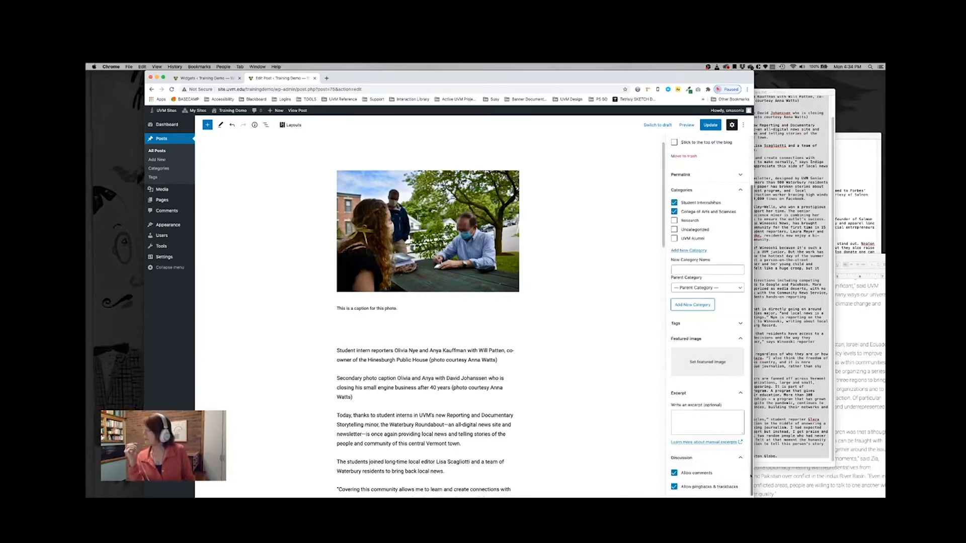
{"action": "left_click", "coordinate": [700, 460]}
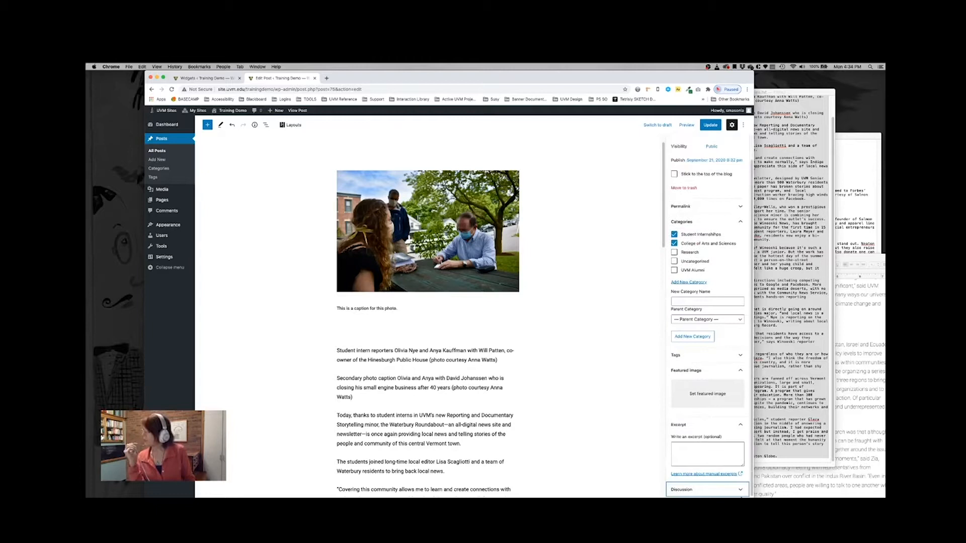
{"action": "left_click", "coordinate": [735, 492]}
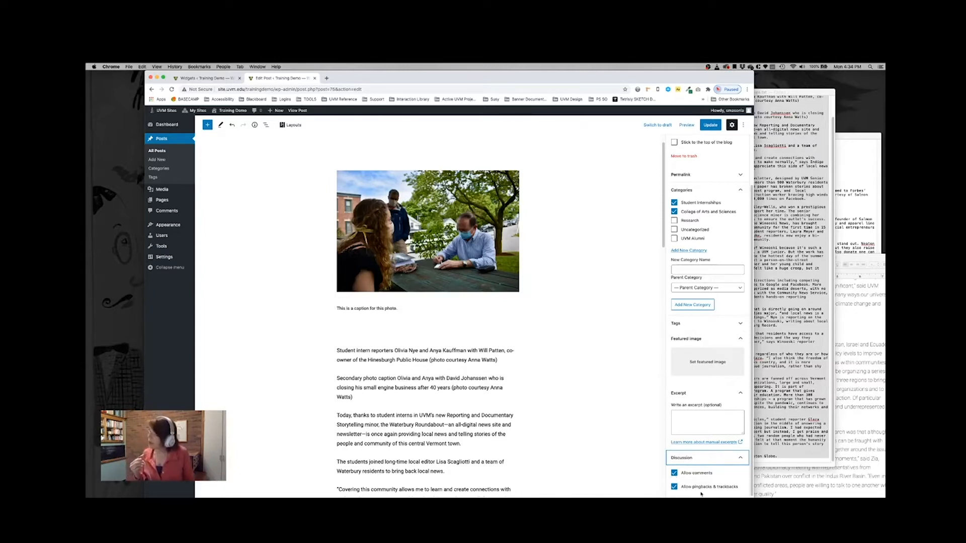
{"action": "left_click", "coordinate": [674, 488]}
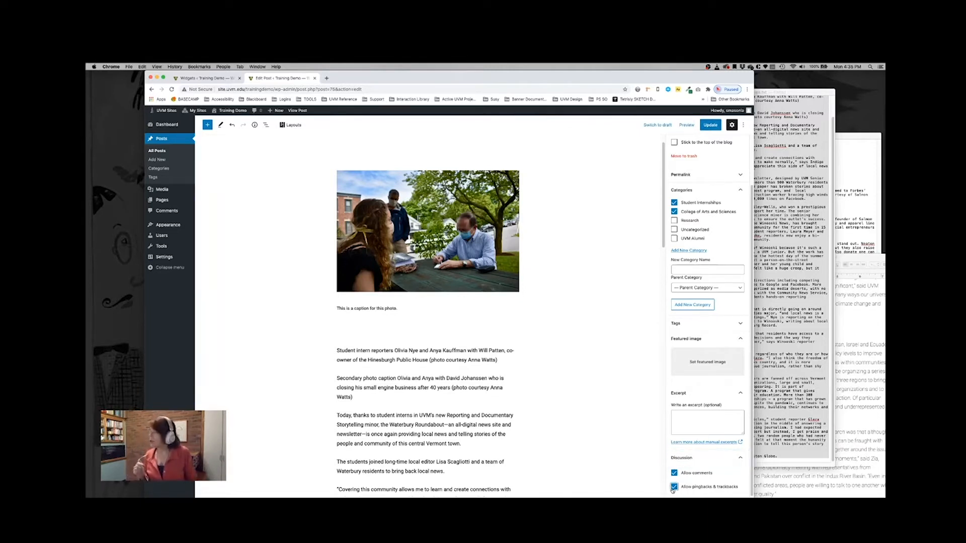
{"action": "left_click", "coordinate": [674, 473]}
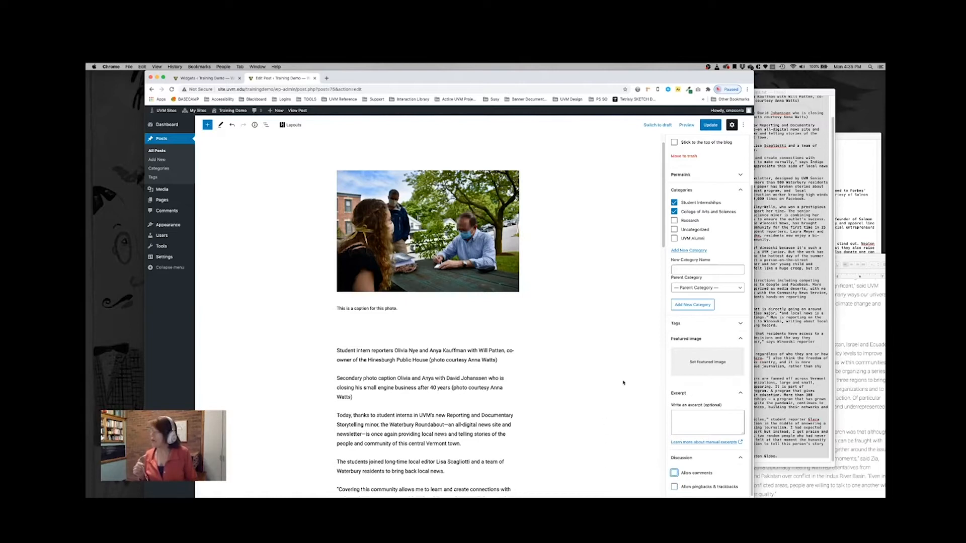
Update the post and open the College of Arts and Sciences archive from the category links at the end of the live page
{"action": "left_click", "coordinate": [710, 125]}
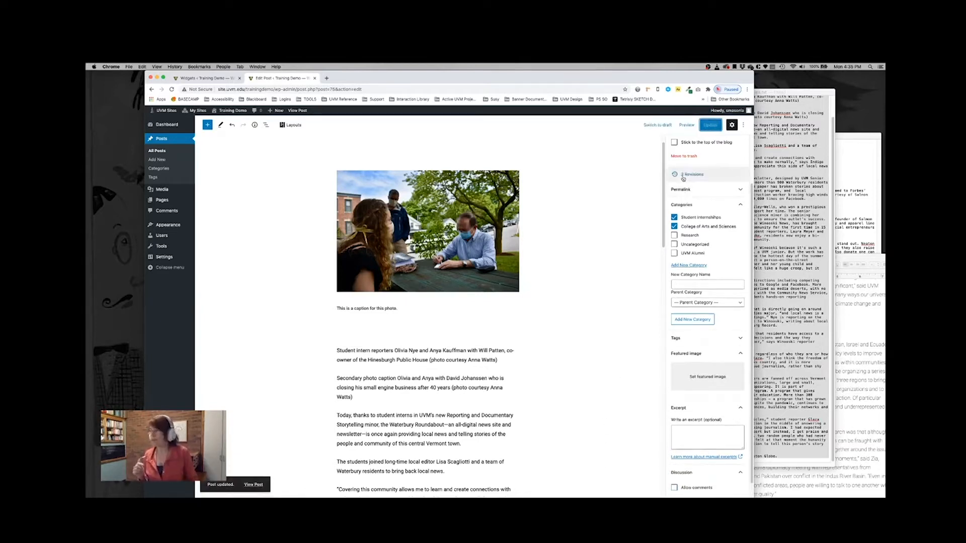
{"action": "left_click", "coordinate": [301, 111]}
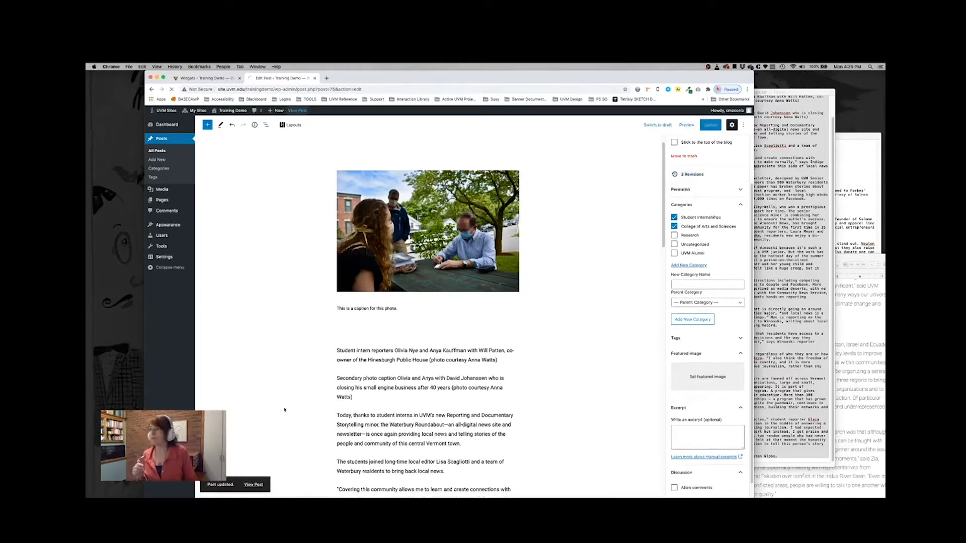
{"action": "scroll", "coordinate": [500, 453], "scroll_direction": "down", "scroll_amount": 3}
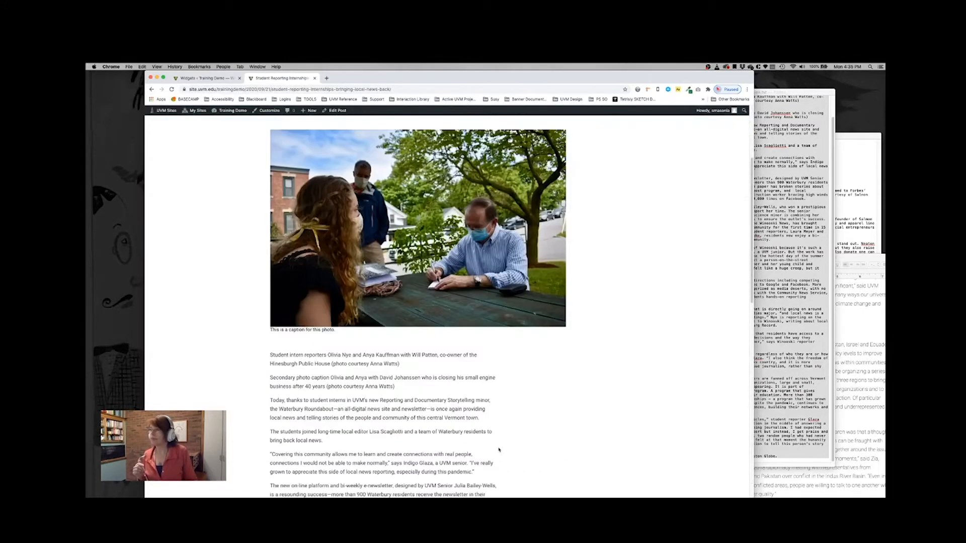
{"action": "scroll", "coordinate": [499, 449], "scroll_direction": "down", "scroll_amount": 15}
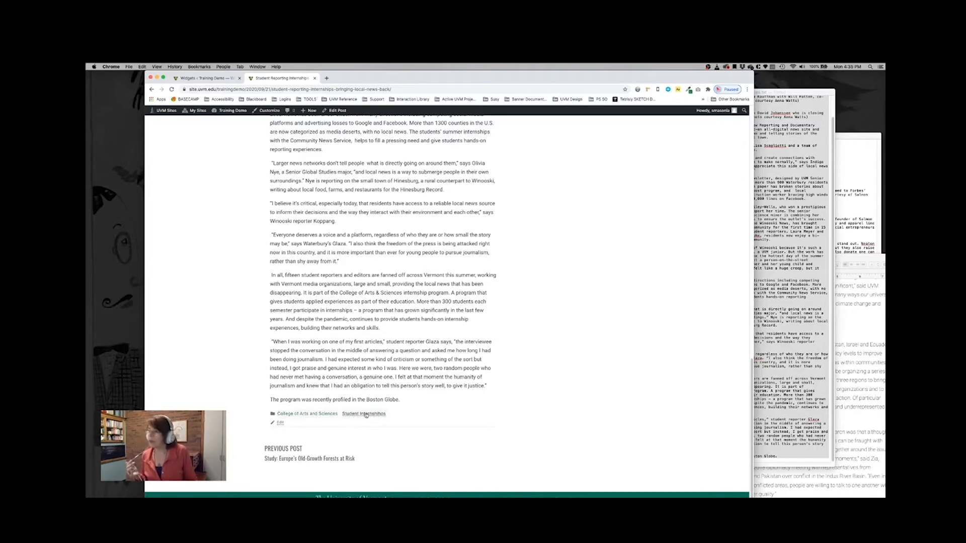
{"action": "left_click", "coordinate": [314, 414]}
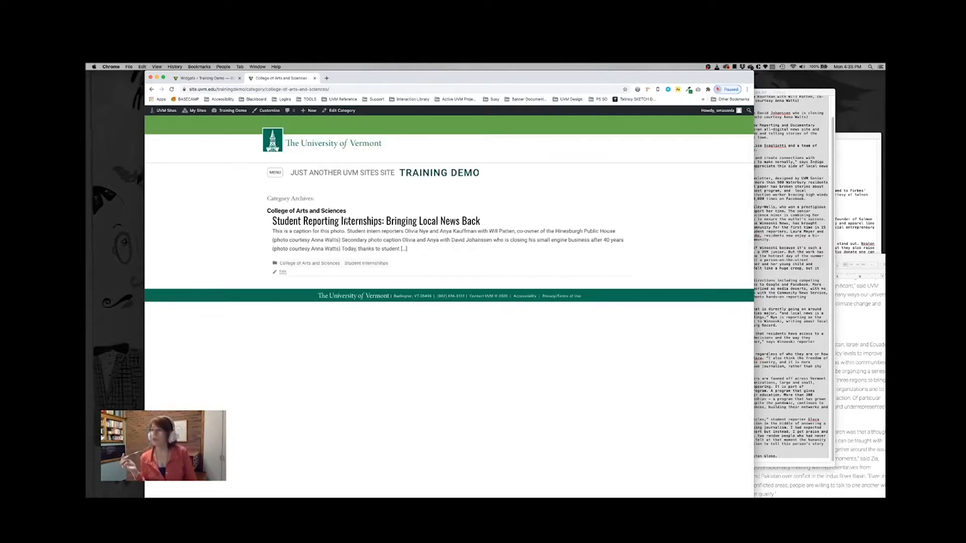
{"action": "left_click", "coordinate": [152, 91]}
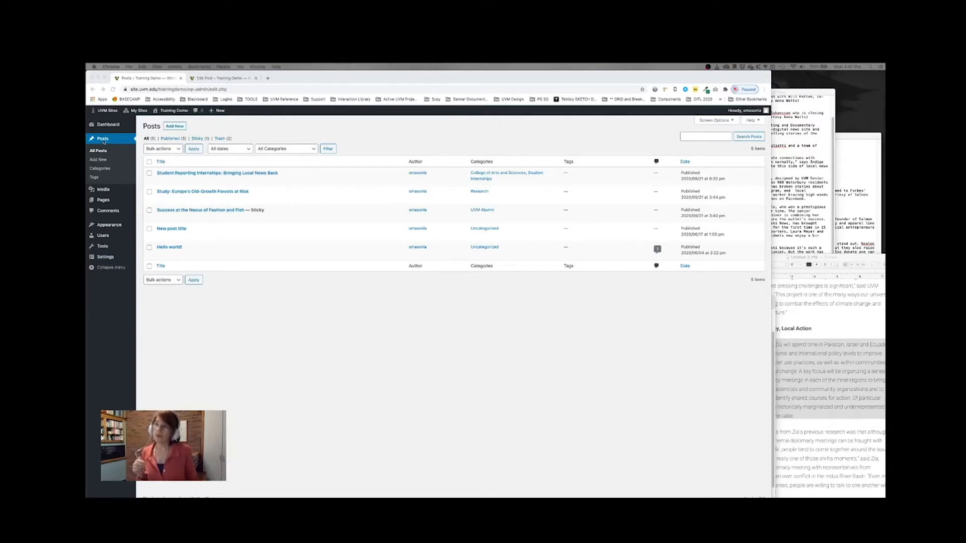
Quick-edit the "Student Reporting Internships: Bringing Local News Back" post to add the UVM Alumni category and update it
{"action": "left_click", "coordinate": [184, 183]}
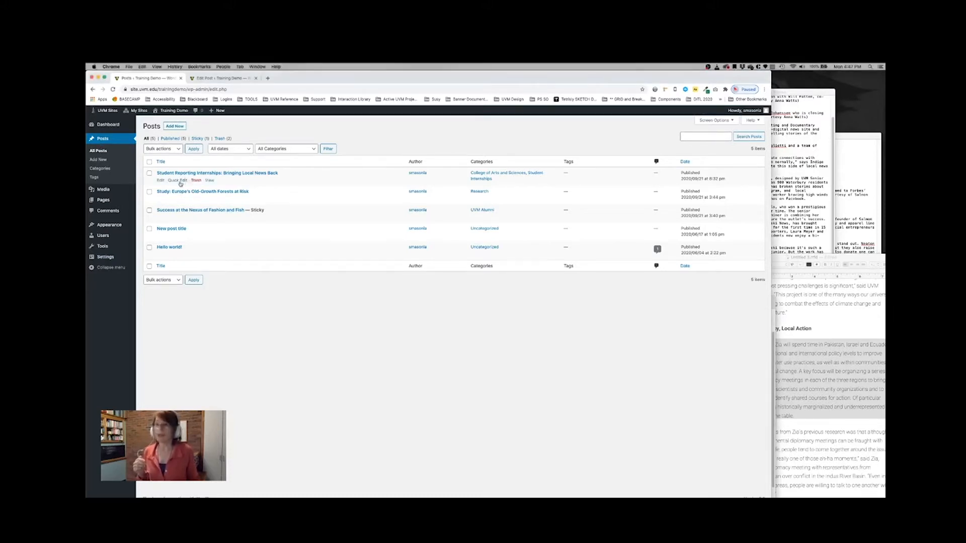
{"action": "left_click", "coordinate": [180, 182]}
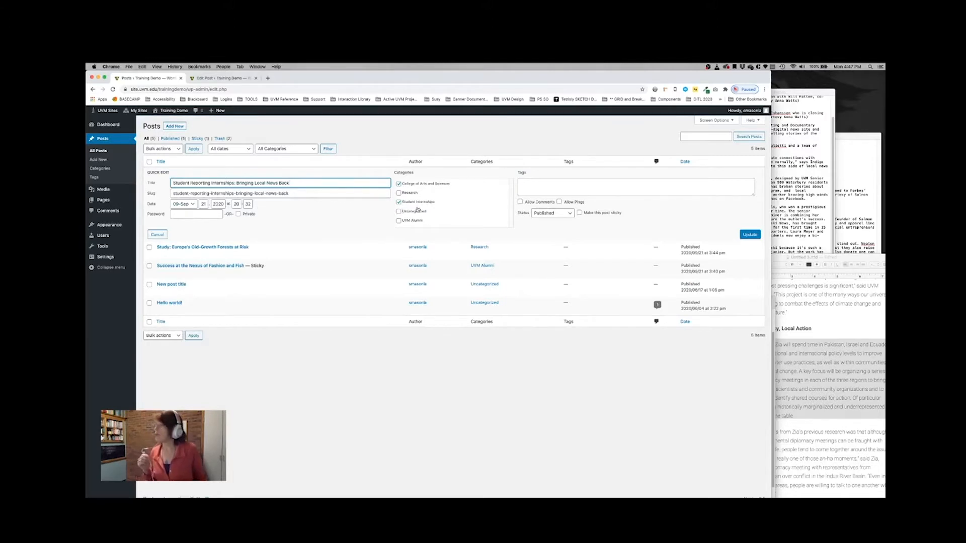
{"action": "left_click", "coordinate": [571, 213]}
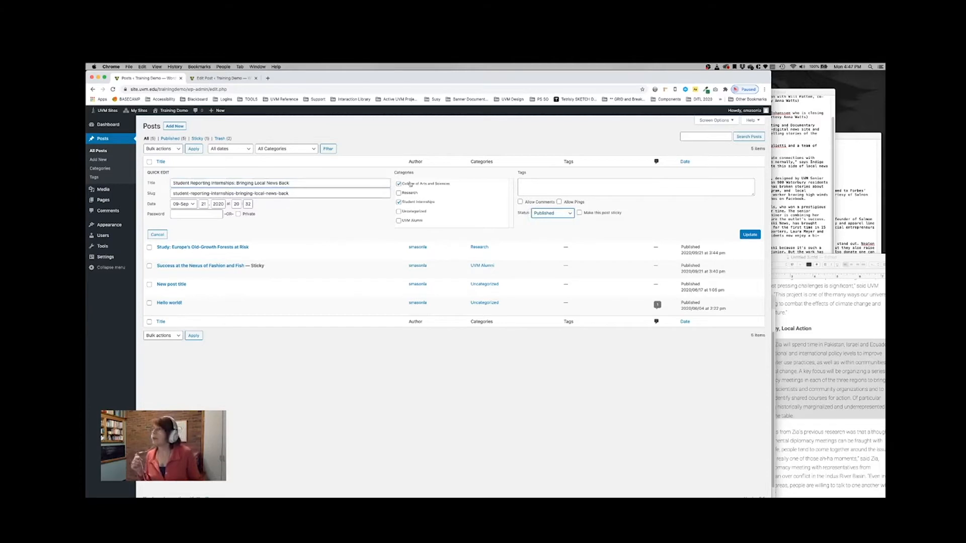
{"action": "left_click", "coordinate": [398, 220]}
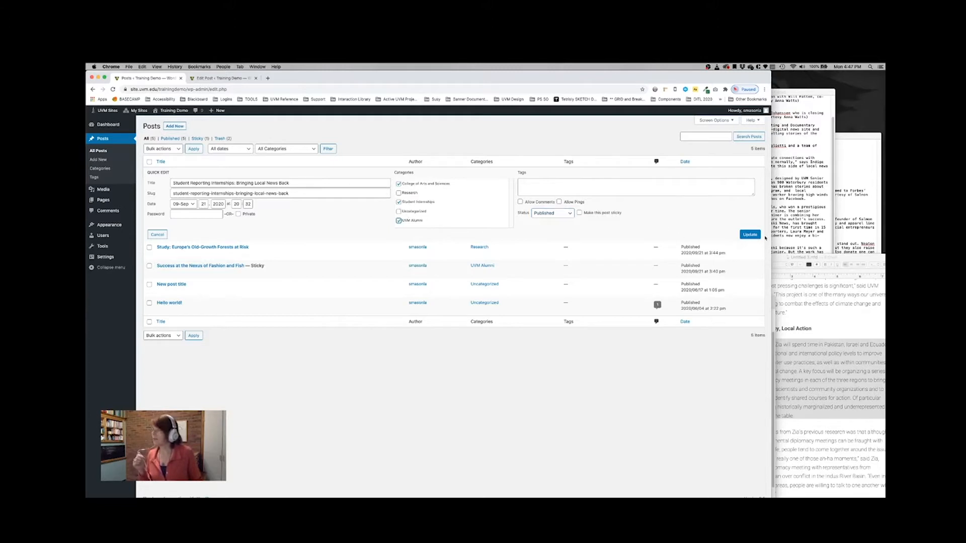
{"action": "left_click", "coordinate": [750, 234]}
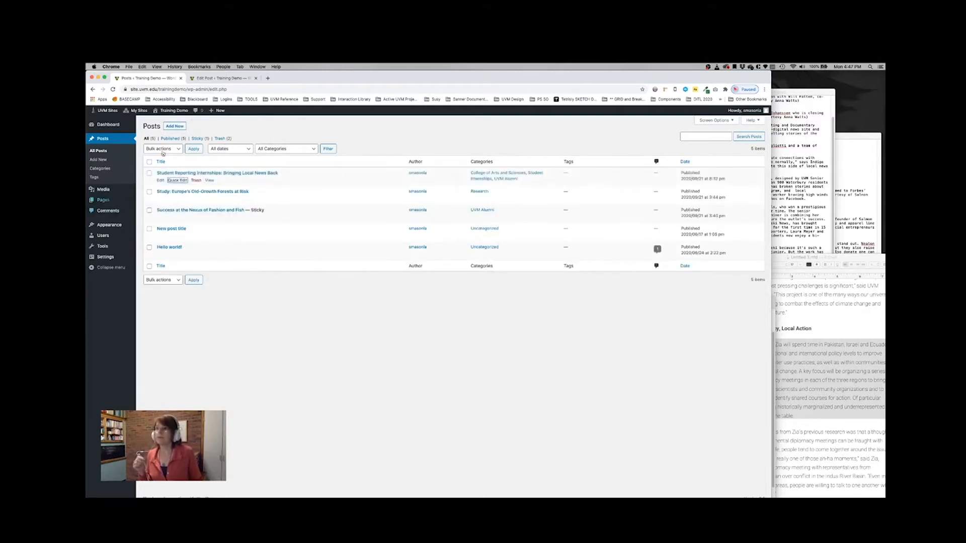
Update the post from its open editor and review the category links at the end of the live page
{"action": "left_click", "coordinate": [233, 79]}
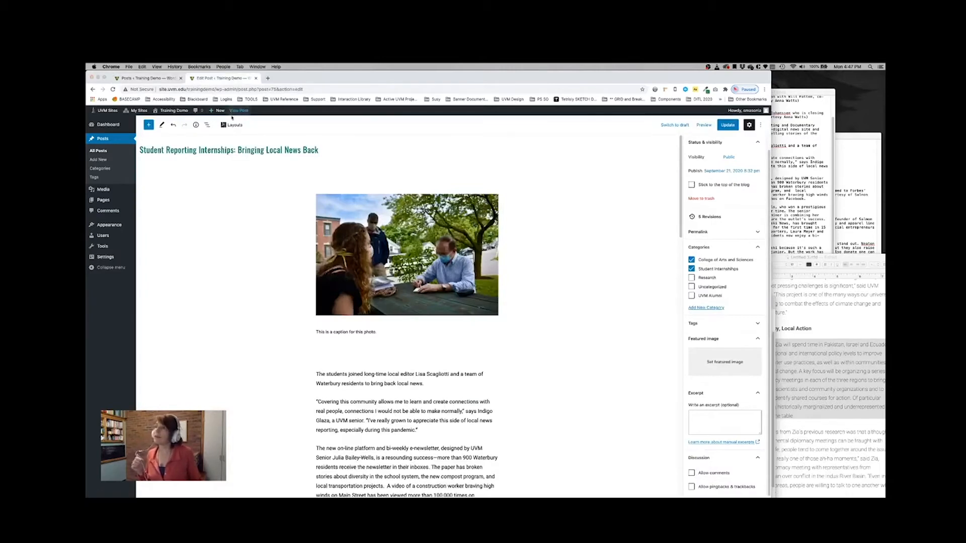
{"action": "left_click", "coordinate": [239, 110]}
{"action": "left_click", "coordinate": [505, 209]}
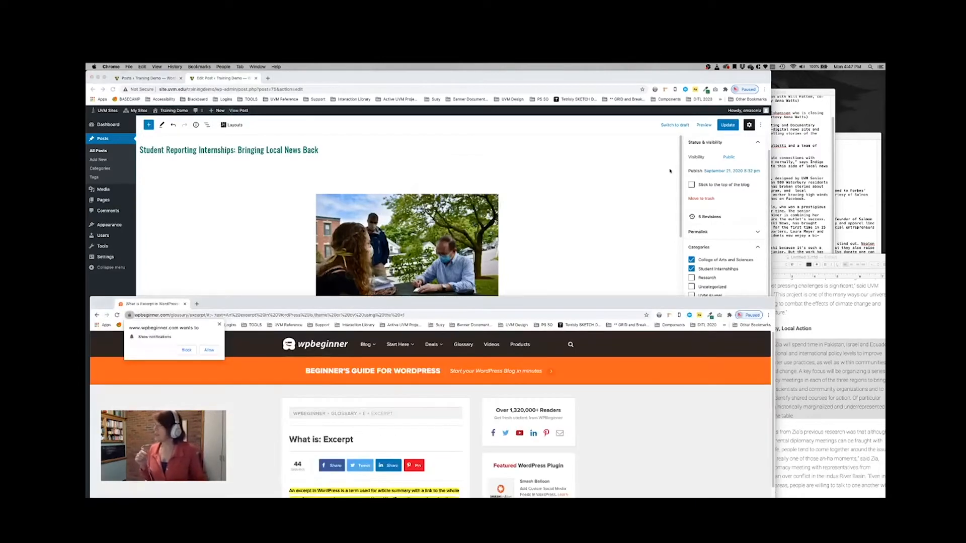
{"action": "left_click", "coordinate": [728, 126]}
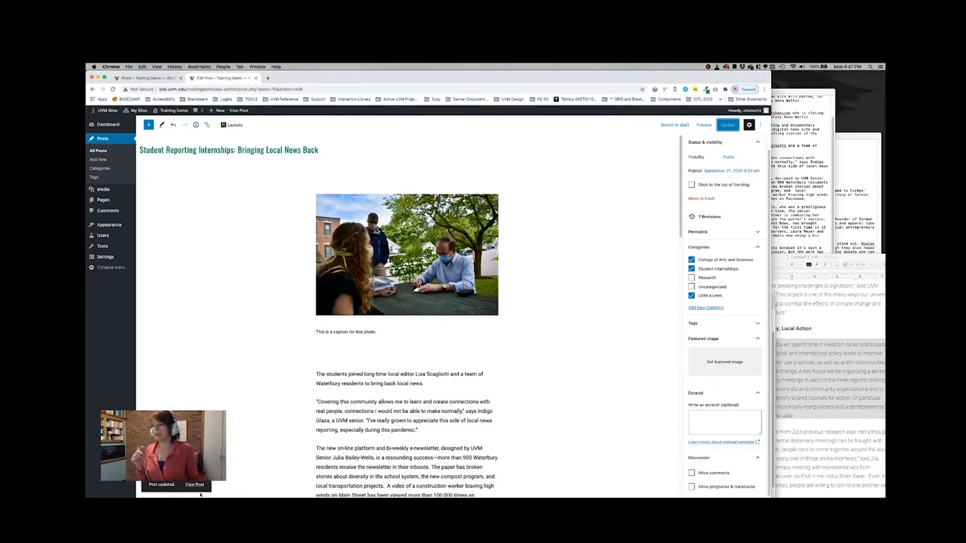
{"action": "left_click", "coordinate": [195, 484]}
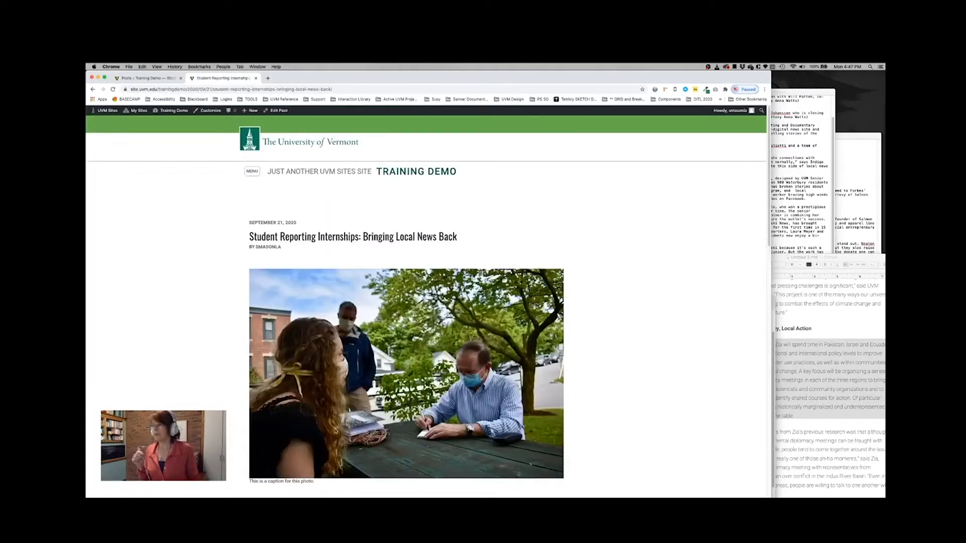
{"action": "scroll", "coordinate": [336, 431], "scroll_direction": "down", "scroll_amount": 15}
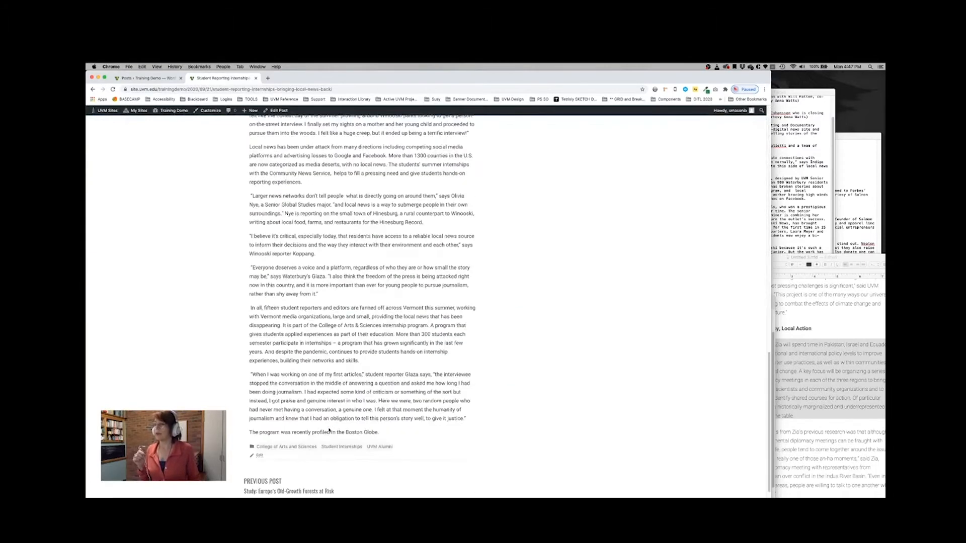
{"action": "scroll", "coordinate": [329, 430], "scroll_direction": "down", "scroll_amount": 2}
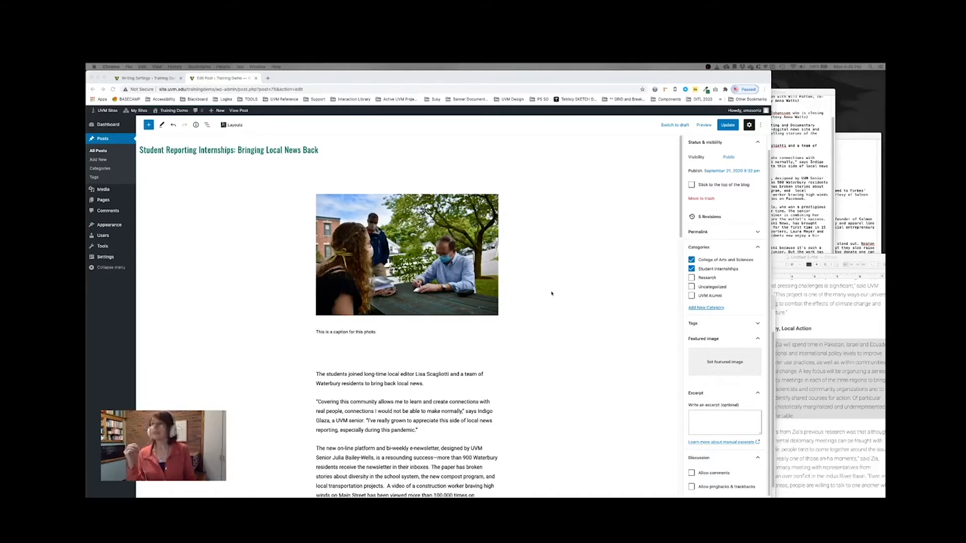
Set the site's default post category to College of Arts and Sciences in the writing settings and save the changes
{"action": "left_click", "coordinate": [635, 285]}
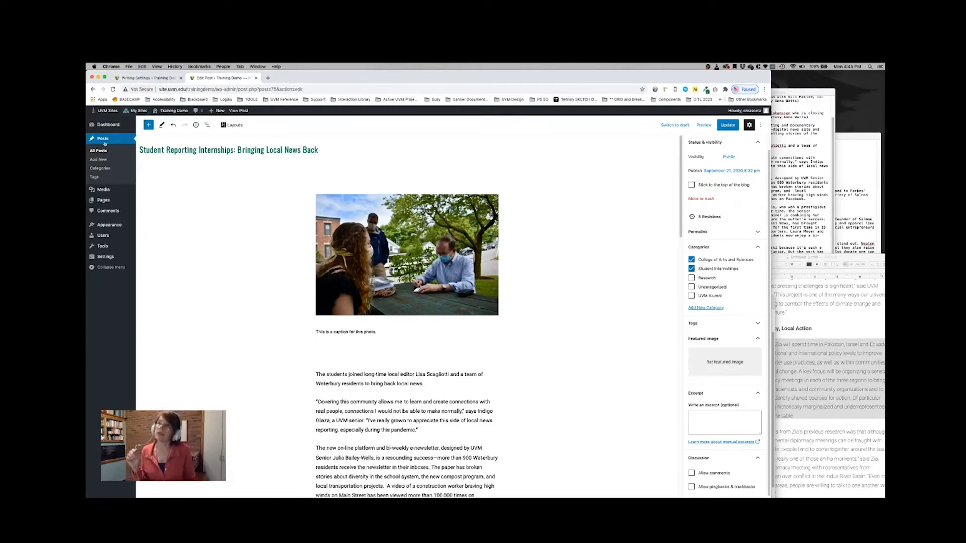
{"action": "left_click", "coordinate": [147, 78]}
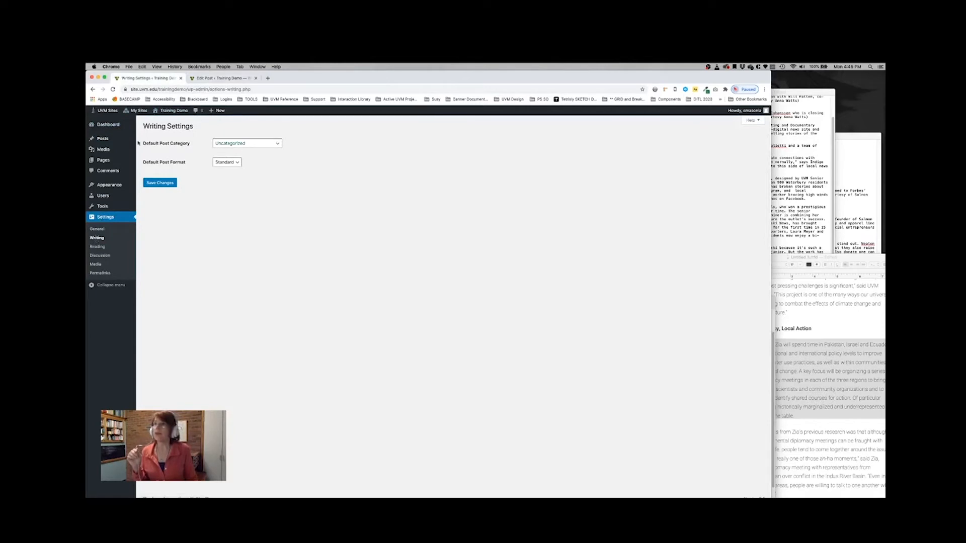
{"action": "left_click", "coordinate": [222, 144]}
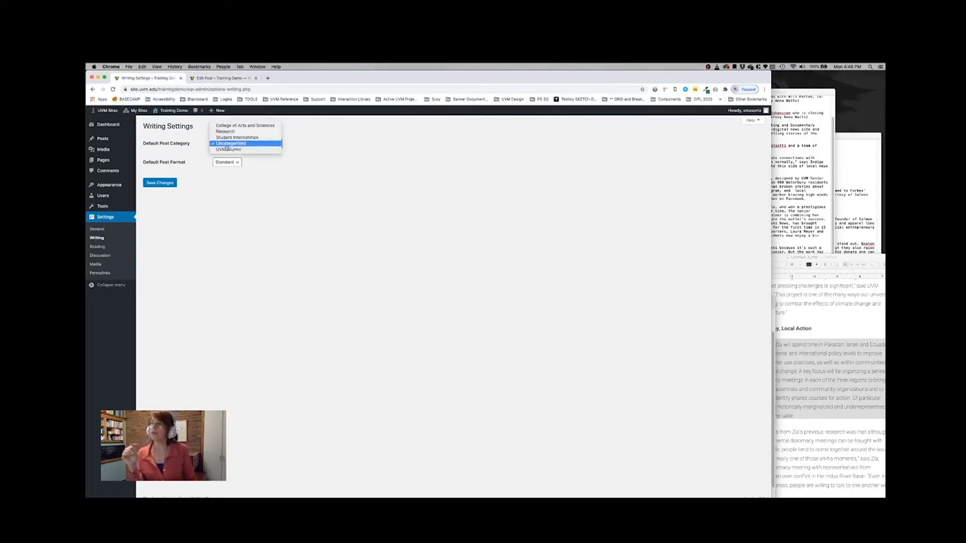
{"action": "left_click", "coordinate": [241, 125]}
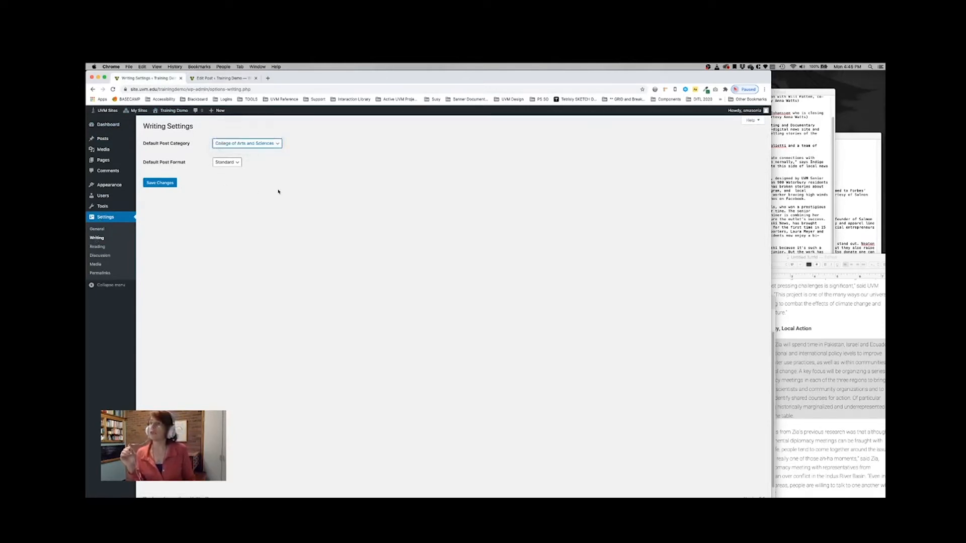
{"action": "left_click", "coordinate": [158, 183]}
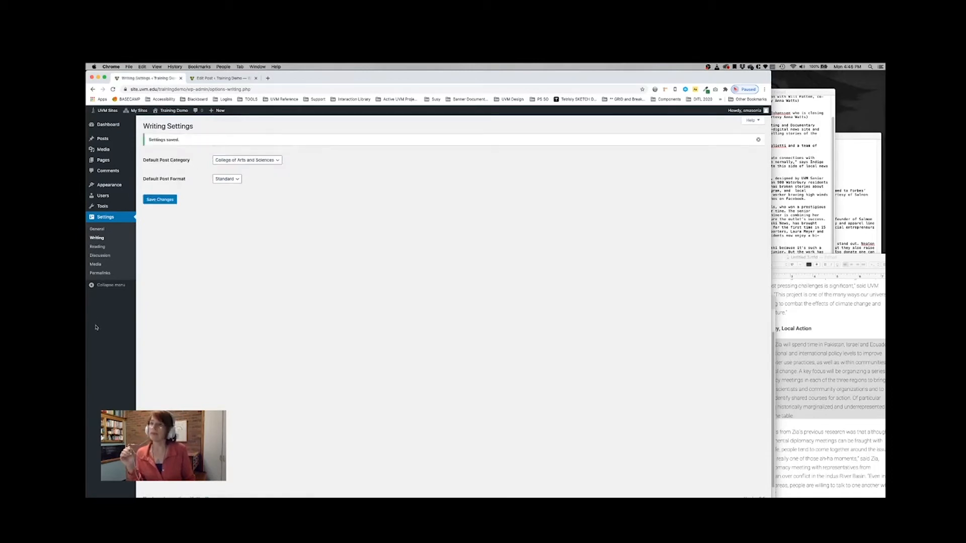
Correct the misspelled internships category name to "Student Internships" with a quick edit and update the category
{"action": "mouse_move", "coordinate": [102, 139]}
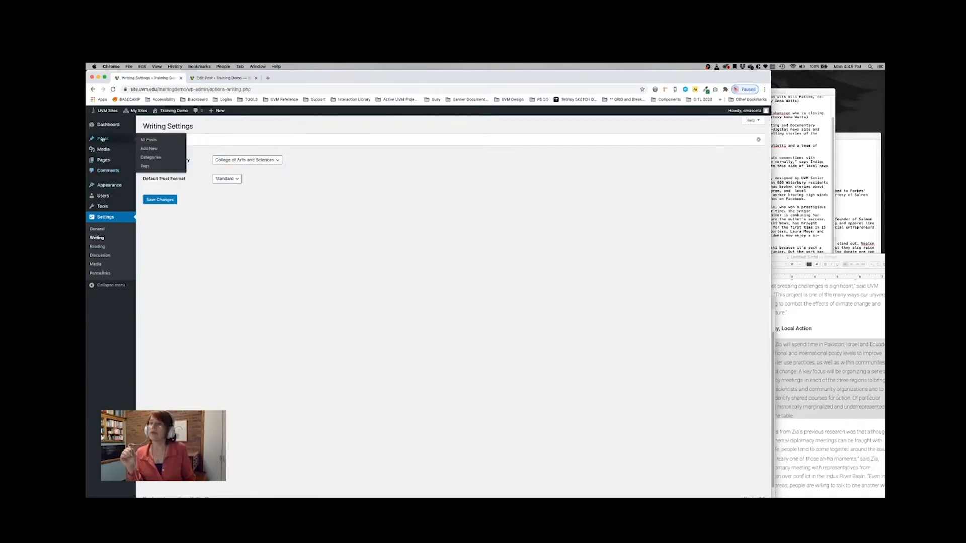
{"action": "left_click", "coordinate": [154, 159]}
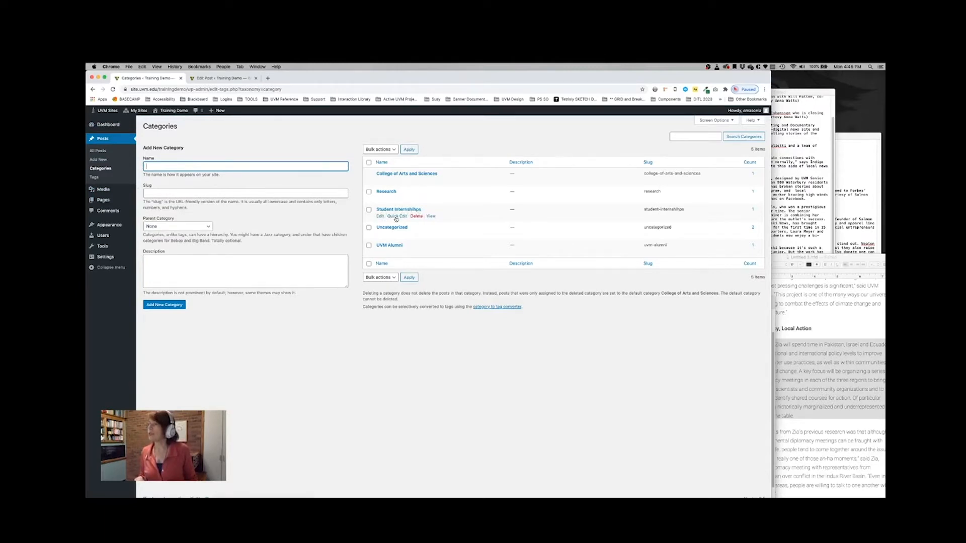
{"action": "left_click", "coordinate": [396, 217]}
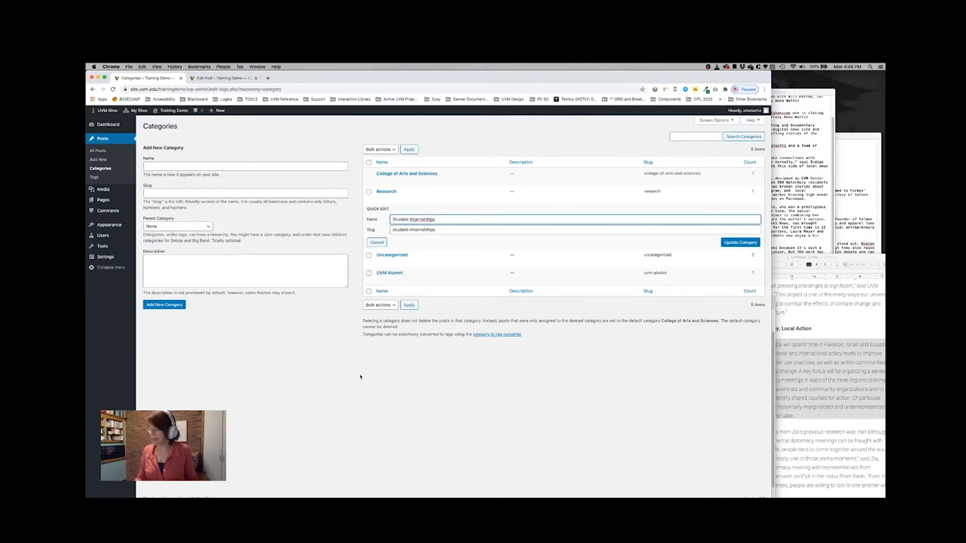
{"action": "key", "text": "BackSpace"}
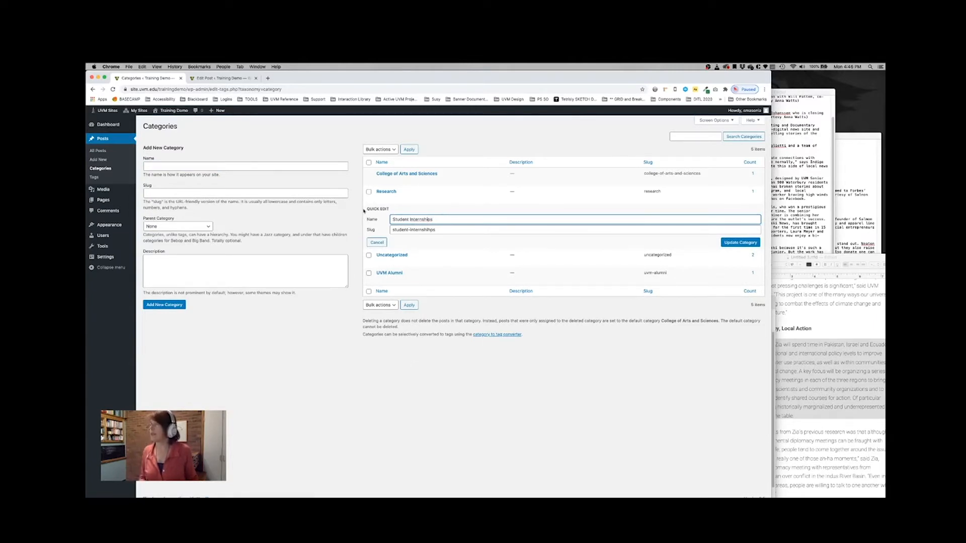
{"action": "left_click", "coordinate": [742, 243]}
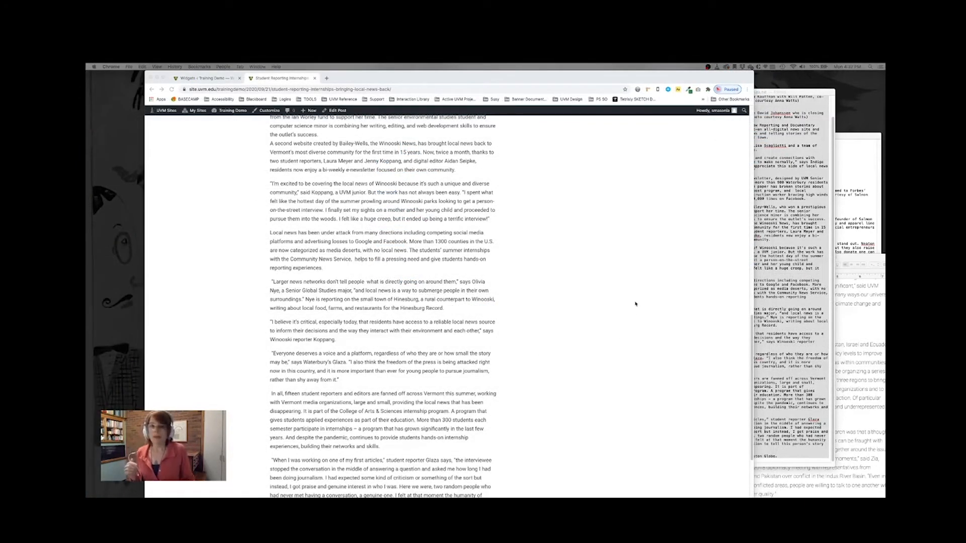
Open the live post for editing and copy the paragraph that begins "Everyone deserves a voice and a platform"
{"action": "scroll", "coordinate": [600, 256], "scroll_direction": "up", "scroll_amount": 8}
{"action": "scroll", "coordinate": [415, 409], "scroll_direction": "down", "scroll_amount": 5}
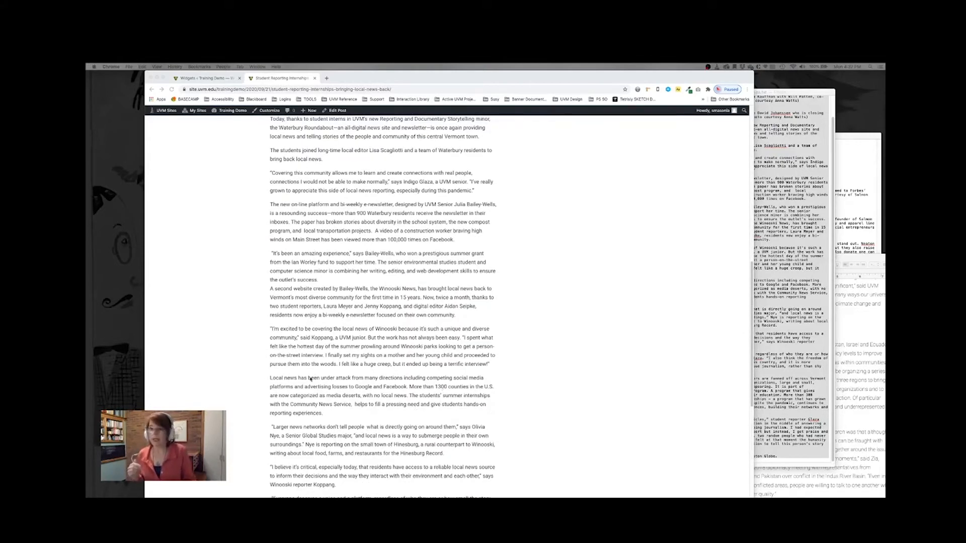
{"action": "scroll", "coordinate": [365, 328], "scroll_direction": "up", "scroll_amount": 10}
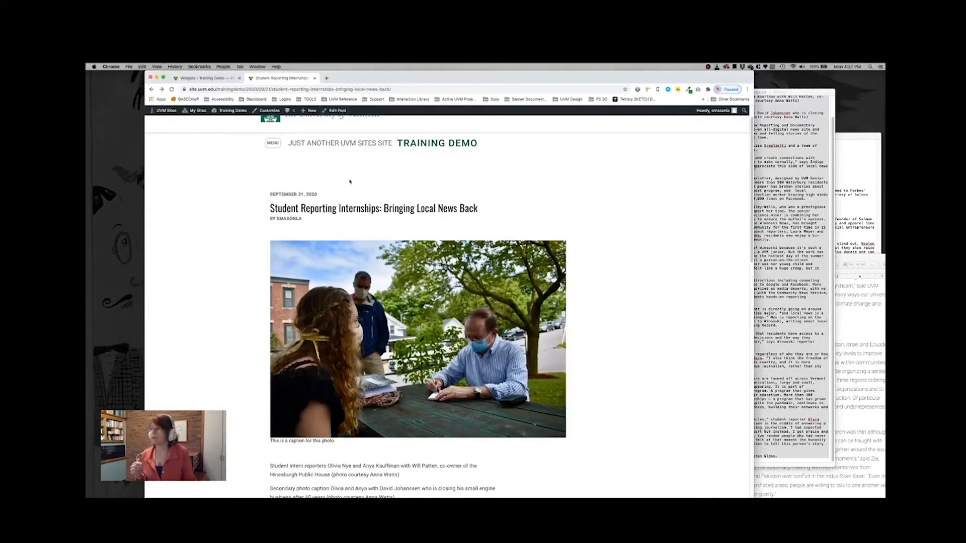
{"action": "left_click", "coordinate": [337, 111]}
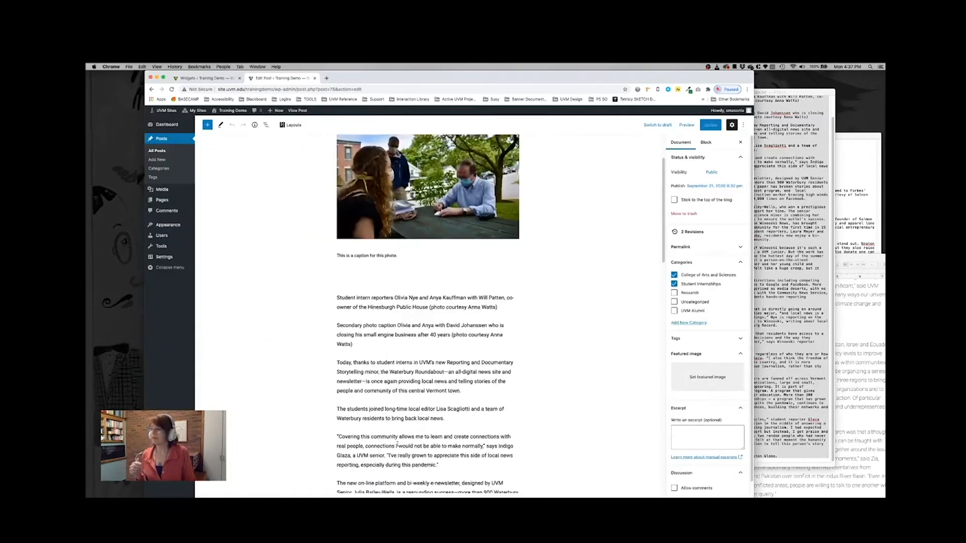
{"action": "scroll", "coordinate": [398, 444], "scroll_direction": "down", "scroll_amount": 10}
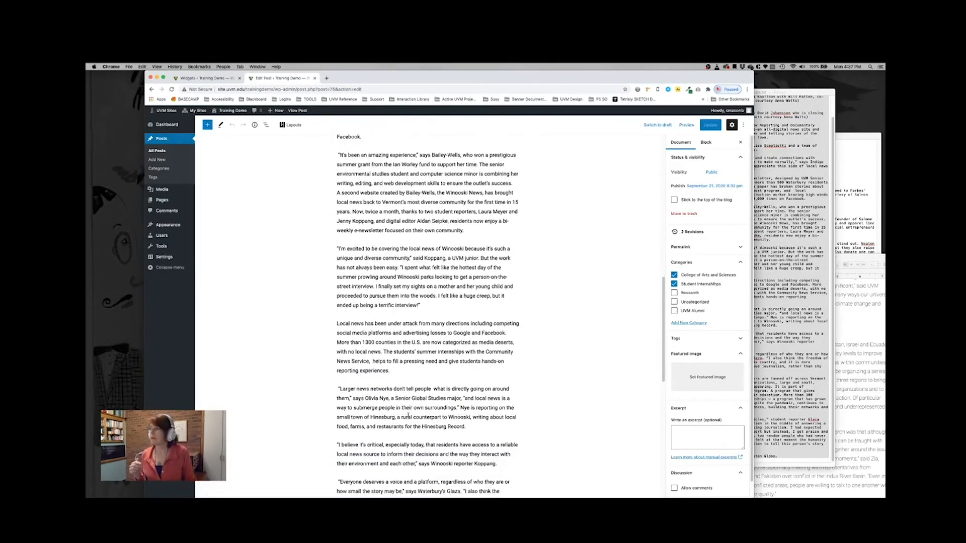
{"action": "scroll", "coordinate": [408, 415], "scroll_direction": "down", "scroll_amount": 3}
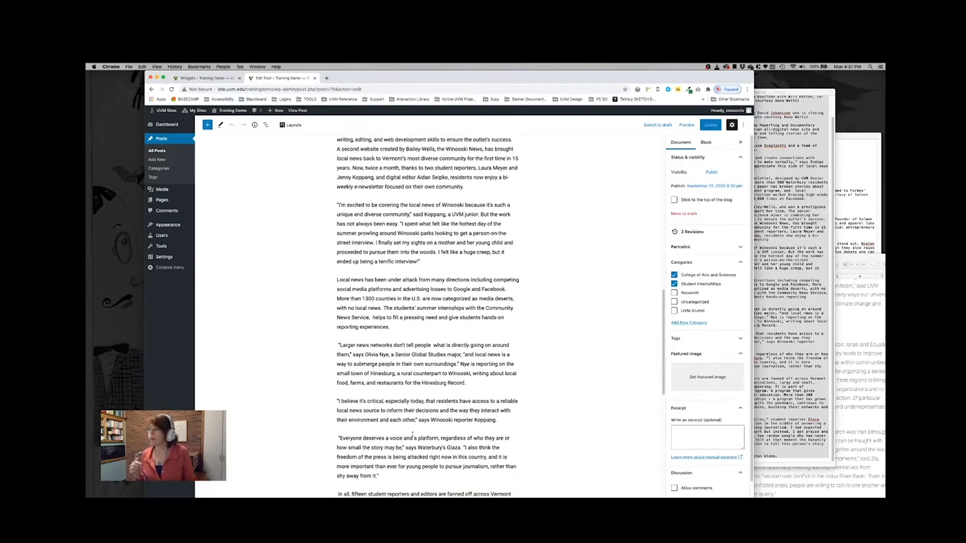
{"action": "scroll", "coordinate": [412, 434], "scroll_direction": "down", "scroll_amount": 4}
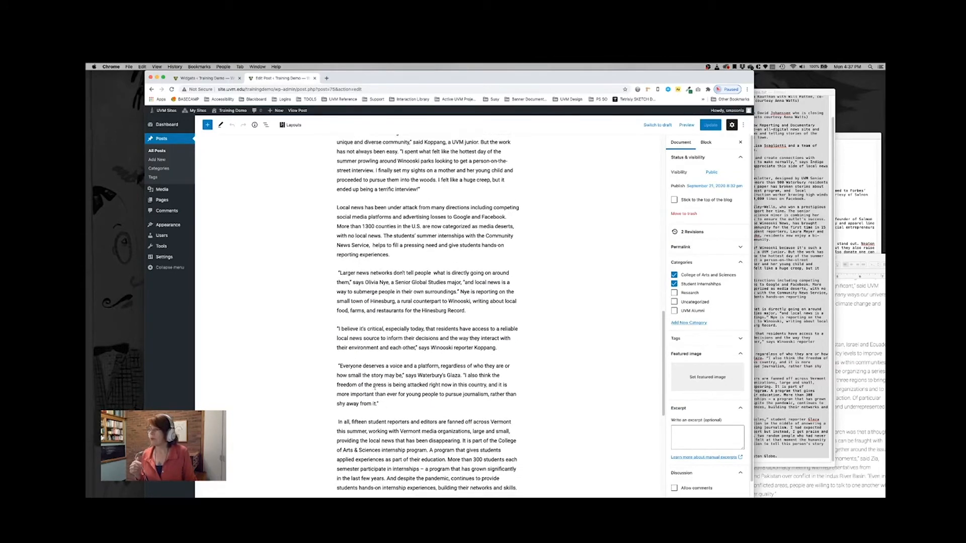
{"action": "left_click_drag", "start_coordinate": [339, 367], "coordinate": [381, 403]}
{"action": "key", "text": "super+c"}
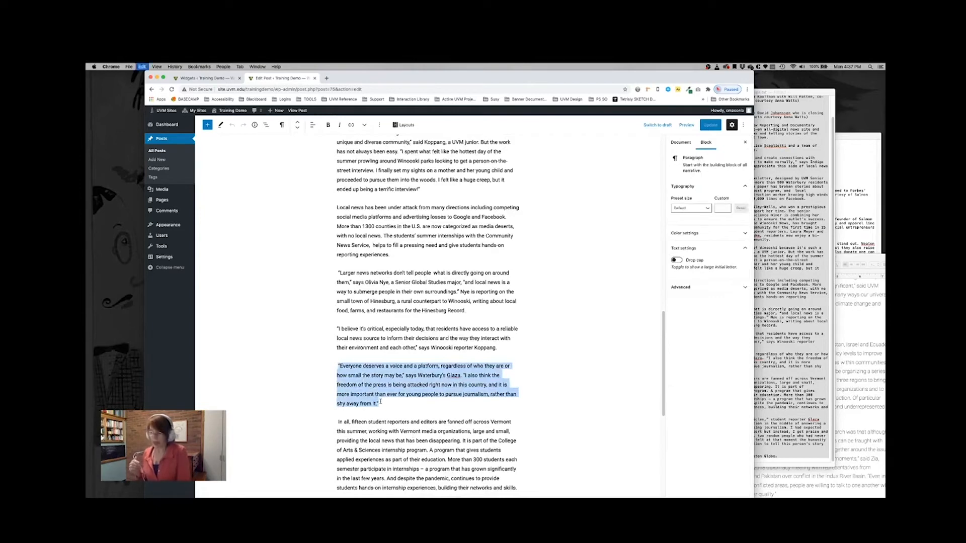
Insert a Quote block after the paragraph ending "focused on their own community" and paste the copied paragraph into it
{"action": "scroll", "coordinate": [403, 351], "scroll_direction": "up", "scroll_amount": 7}
{"action": "scroll", "coordinate": [403, 350], "scroll_direction": "up", "scroll_amount": 1}
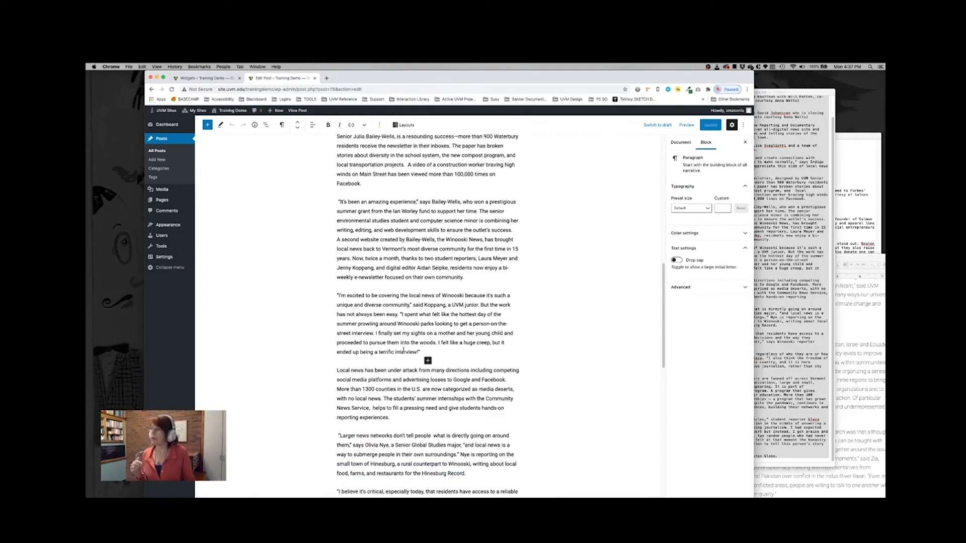
{"action": "scroll", "coordinate": [376, 314], "scroll_direction": "up", "scroll_amount": 5}
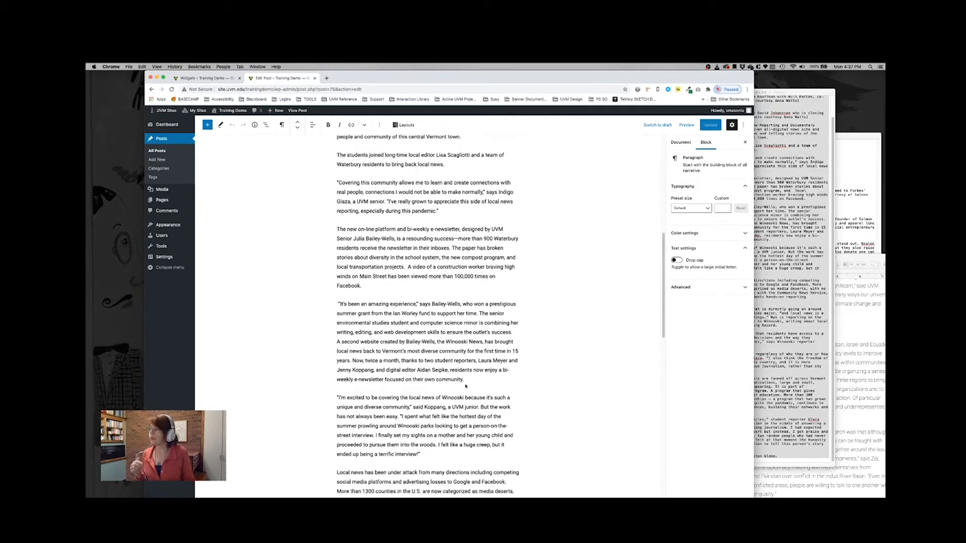
{"action": "left_click_drag", "start_coordinate": [468, 381], "coordinate": [392, 372]}
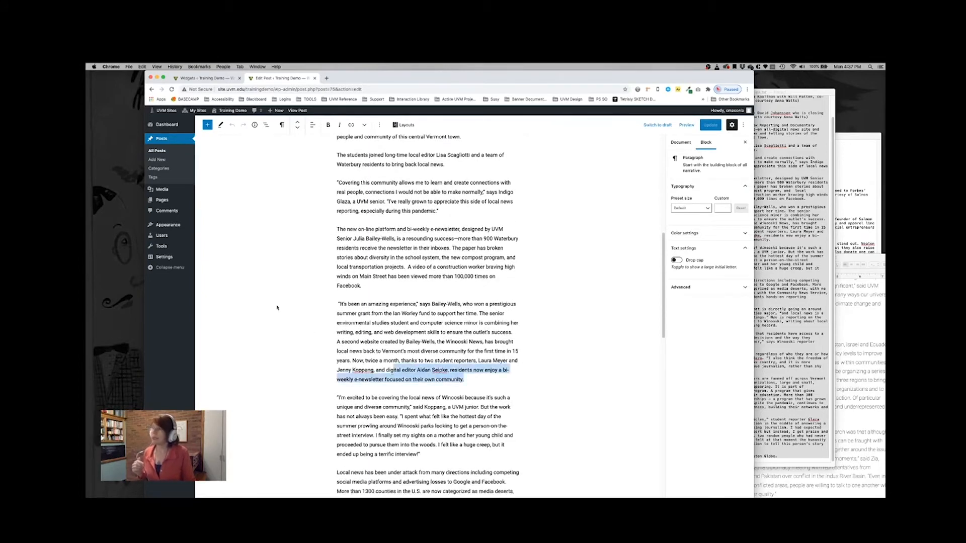
{"action": "left_click", "coordinate": [207, 126]}
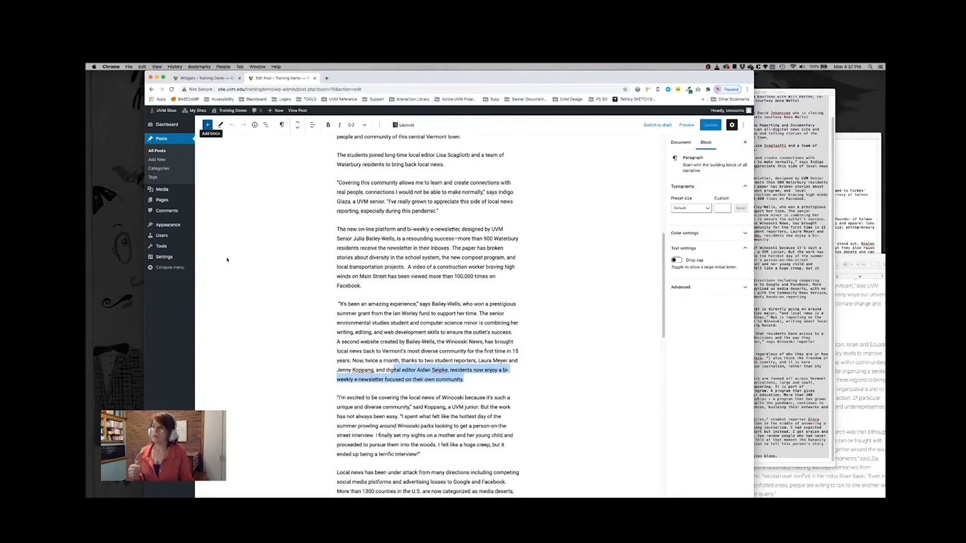
{"action": "type", "text": "quote"}
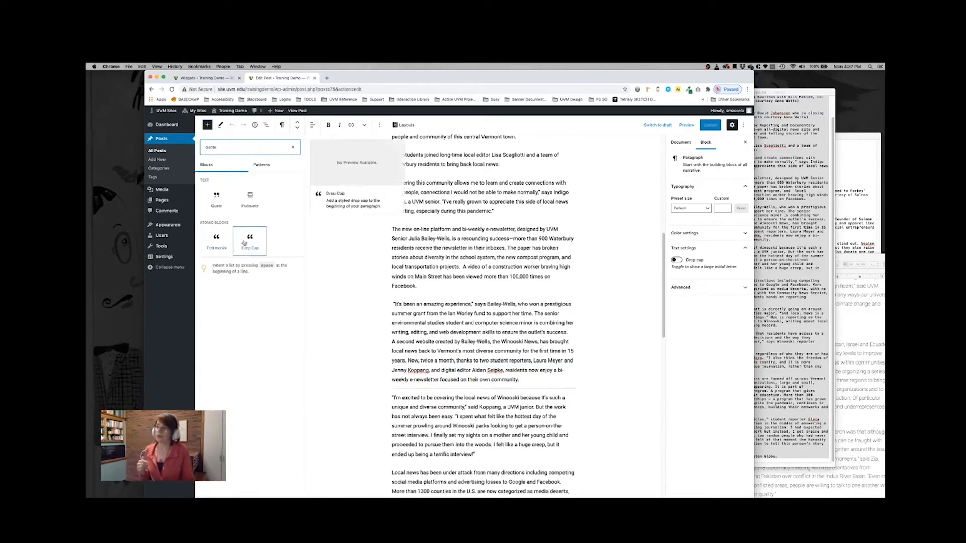
{"action": "left_click", "coordinate": [217, 197]}
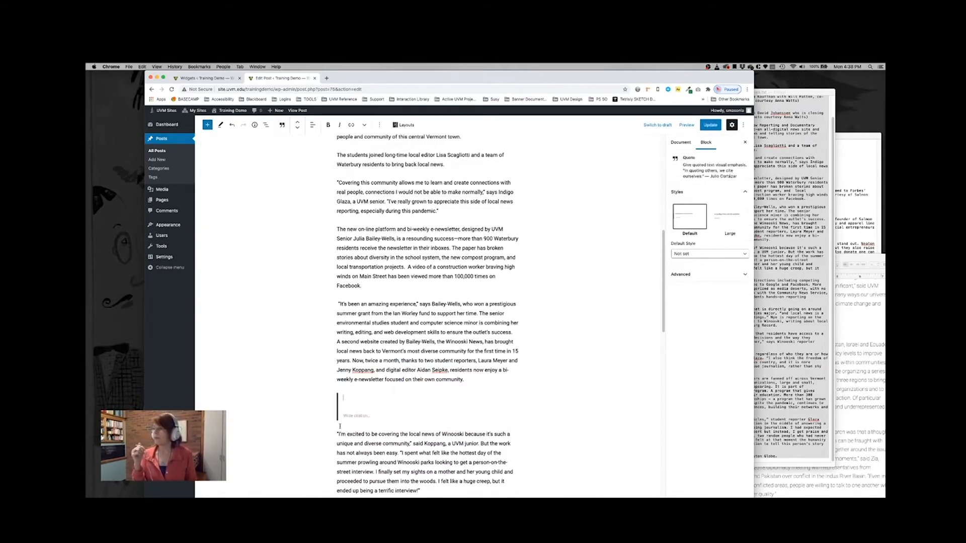
{"action": "scroll", "coordinate": [339, 426], "scroll_direction": "down", "scroll_amount": 2}
{"action": "key", "text": "super+v"}
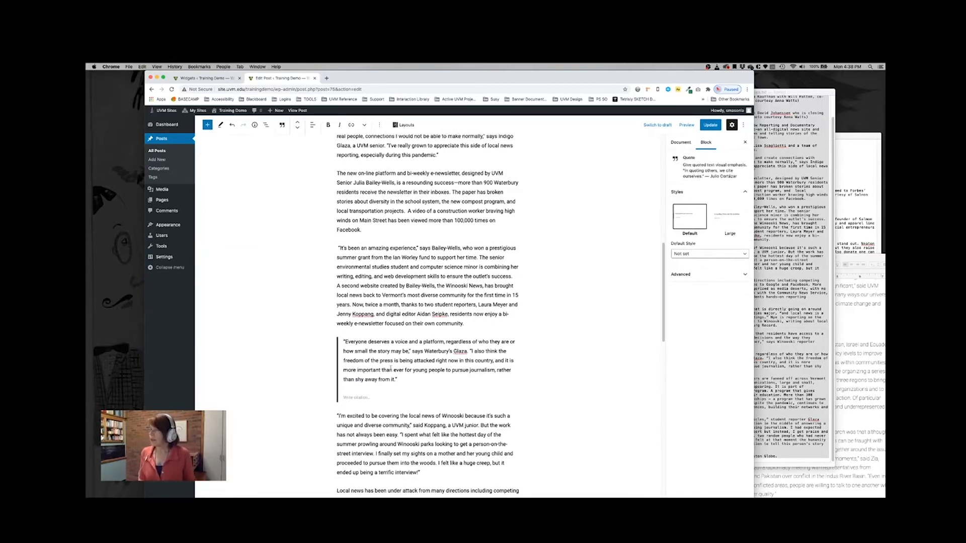
Remove the speaker attribution from inside the quote and end its first sentence with a period after "may be"
{"action": "left_click", "coordinate": [469, 350]}
{"action": "left_click_drag", "start_coordinate": [409, 351], "coordinate": [472, 352]}
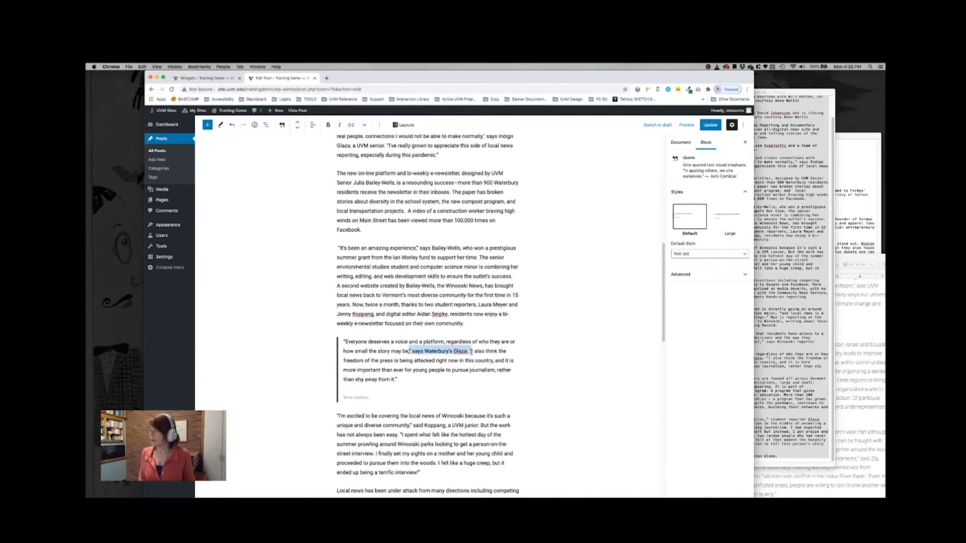
{"action": "key", "text": "BackSpace"}
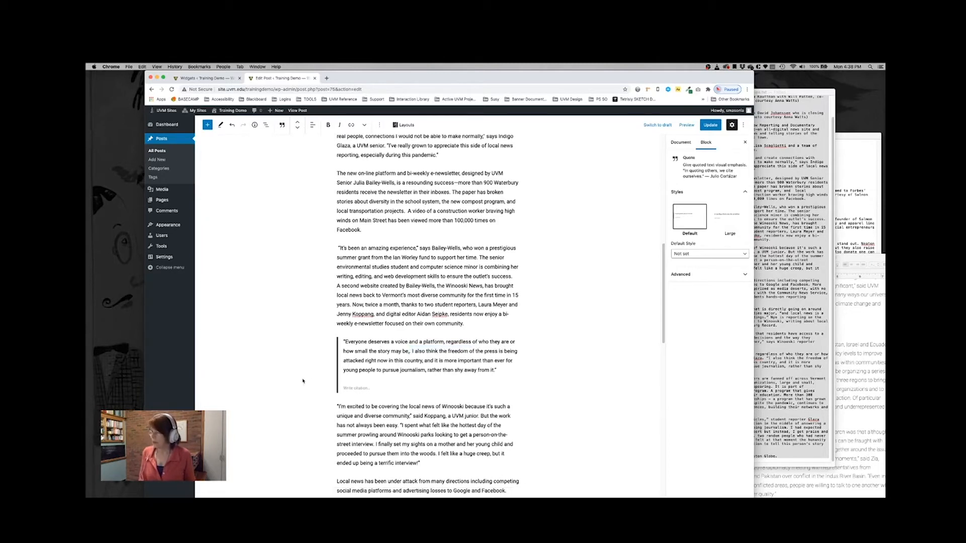
{"action": "key", "text": "BackSpace"}
{"action": "type", "text": "."}
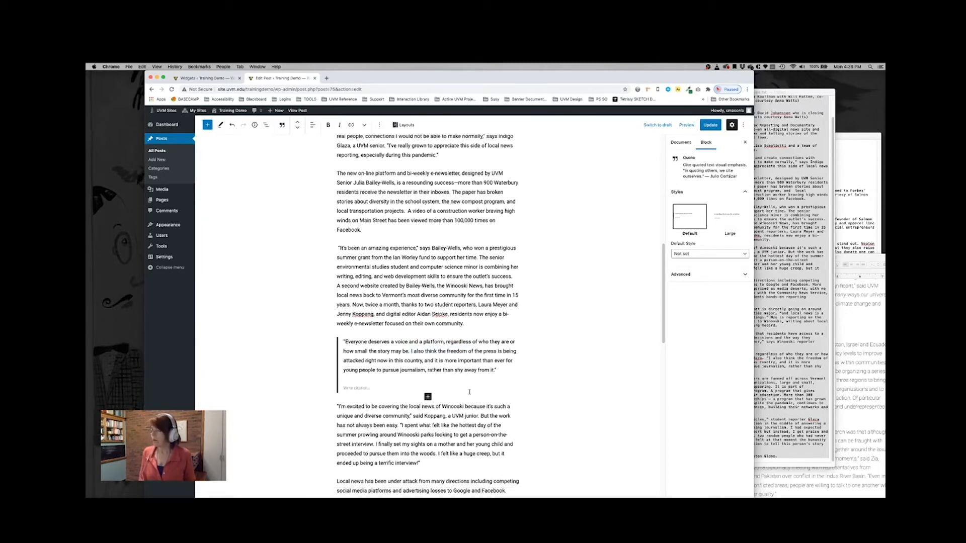
Add the citation "Firstname Lastname" to the quote and apply the Large style to the block
{"action": "left_click", "coordinate": [360, 388]}
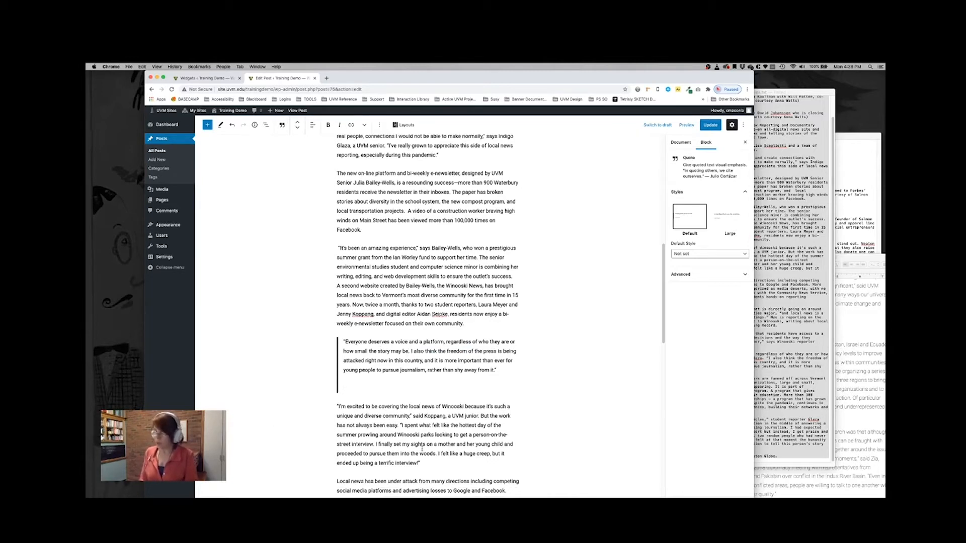
{"action": "type", "text": "Firstname"}
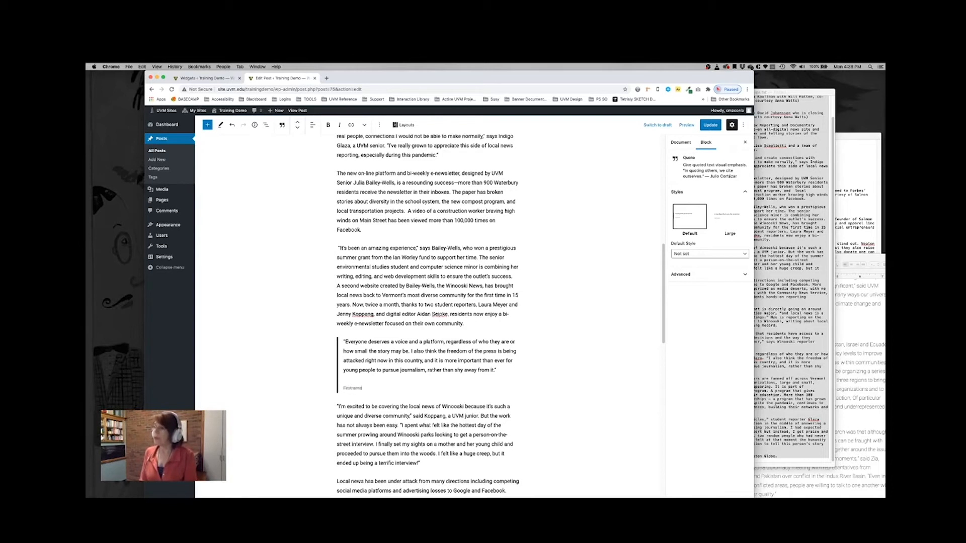
{"action": "type", "text": " Lastname"}
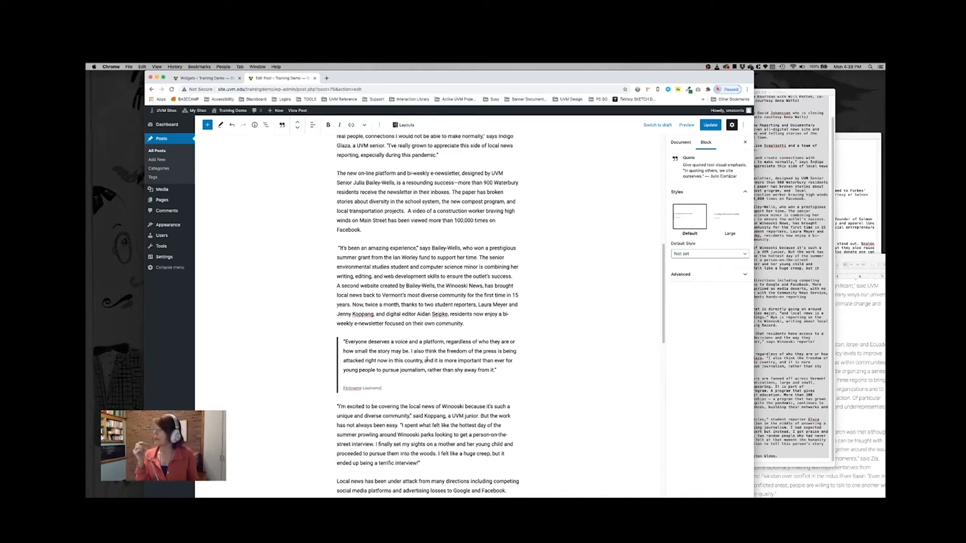
{"action": "left_click_drag", "start_coordinate": [344, 343], "coordinate": [497, 371]}
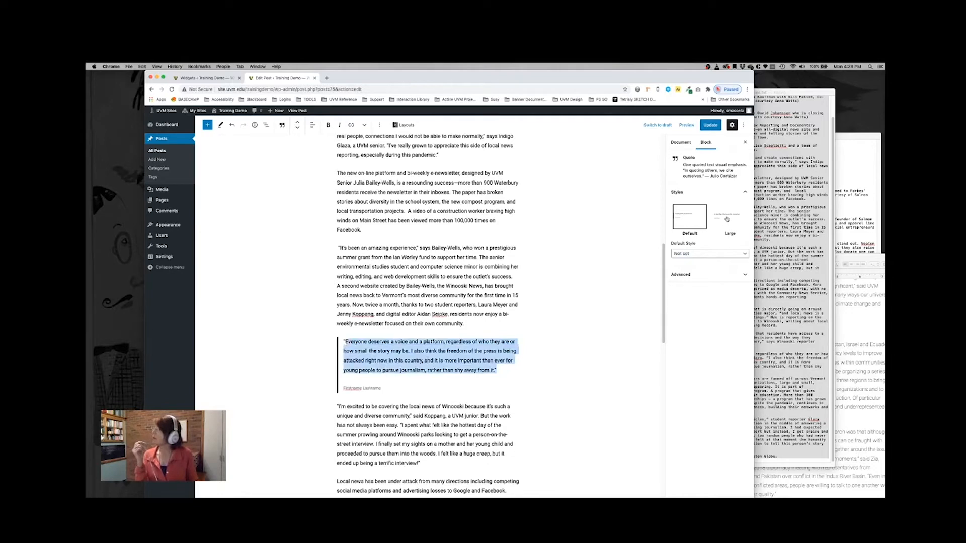
{"action": "left_click", "coordinate": [728, 220]}
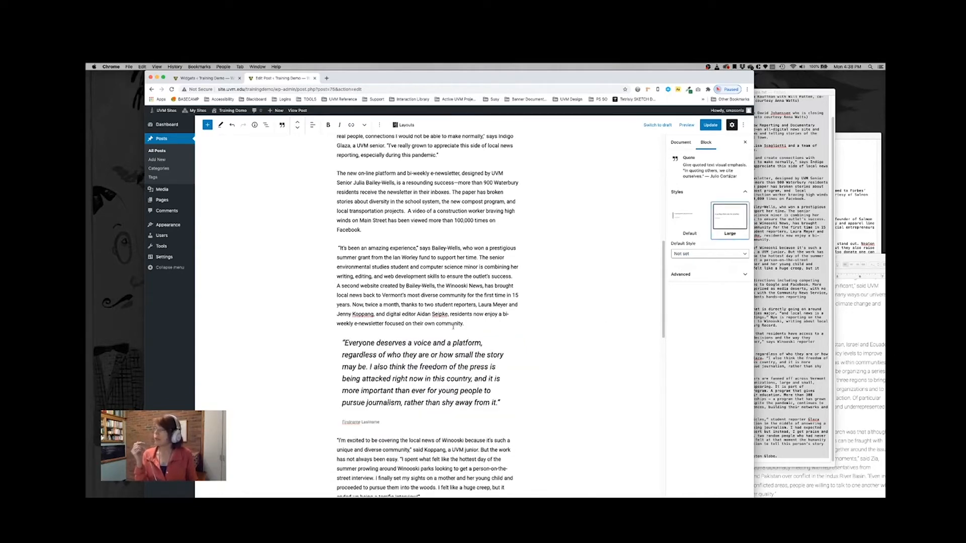
{"action": "scroll", "coordinate": [427, 282], "scroll_direction": "up", "scroll_amount": 10}
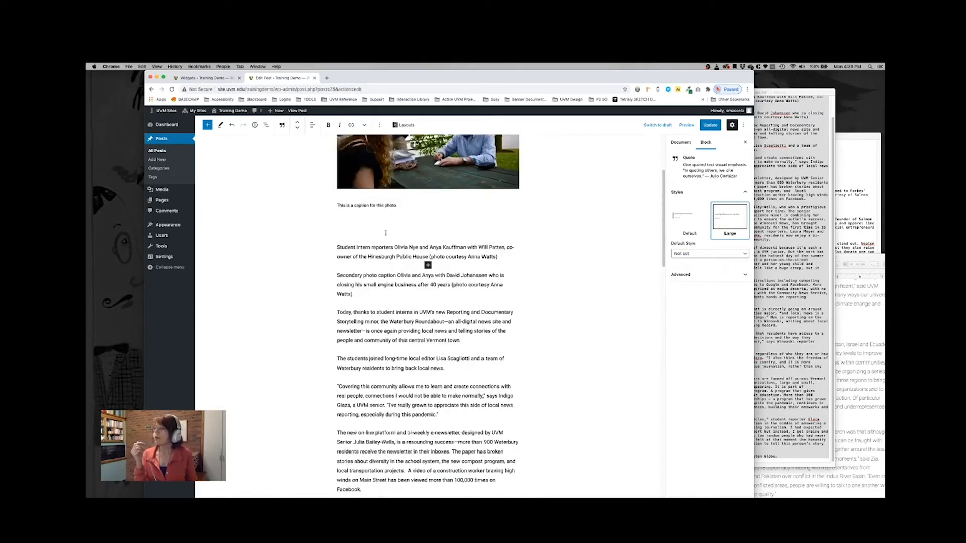
{"action": "left_click", "coordinate": [380, 231]}
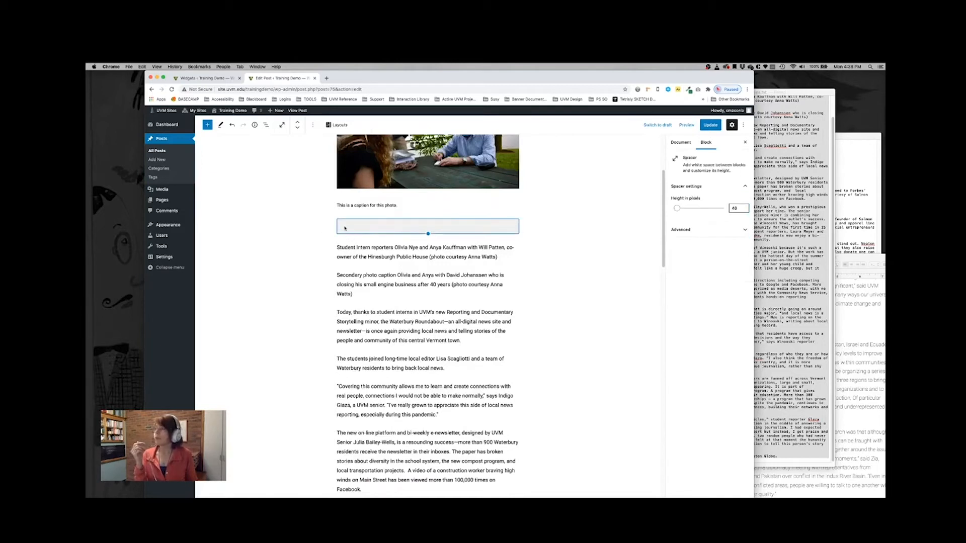
{"action": "left_click", "coordinate": [314, 125]}
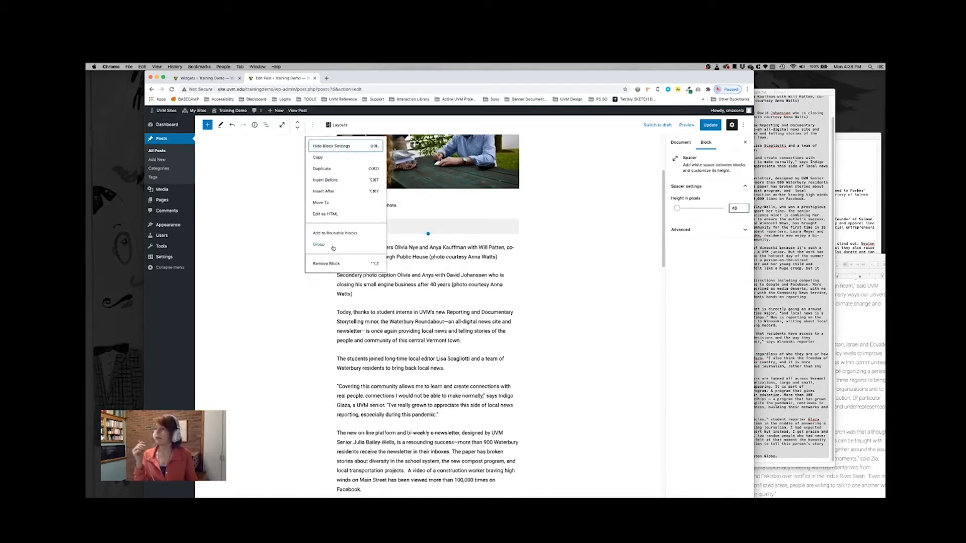
{"action": "left_click", "coordinate": [382, 395]}
{"action": "scroll", "coordinate": [383, 394], "scroll_direction": "down", "scroll_amount": 12}
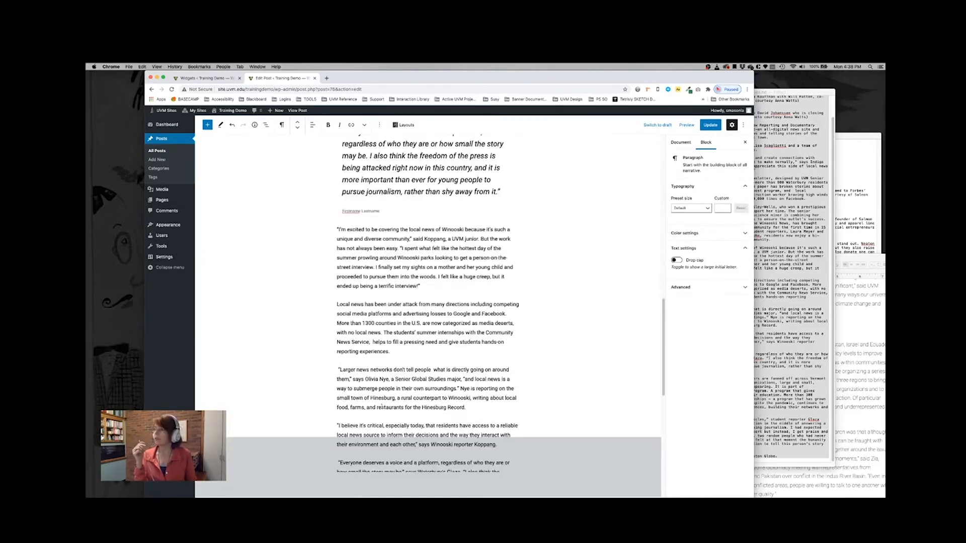
{"action": "scroll", "coordinate": [385, 394], "scroll_direction": "down", "scroll_amount": 8}
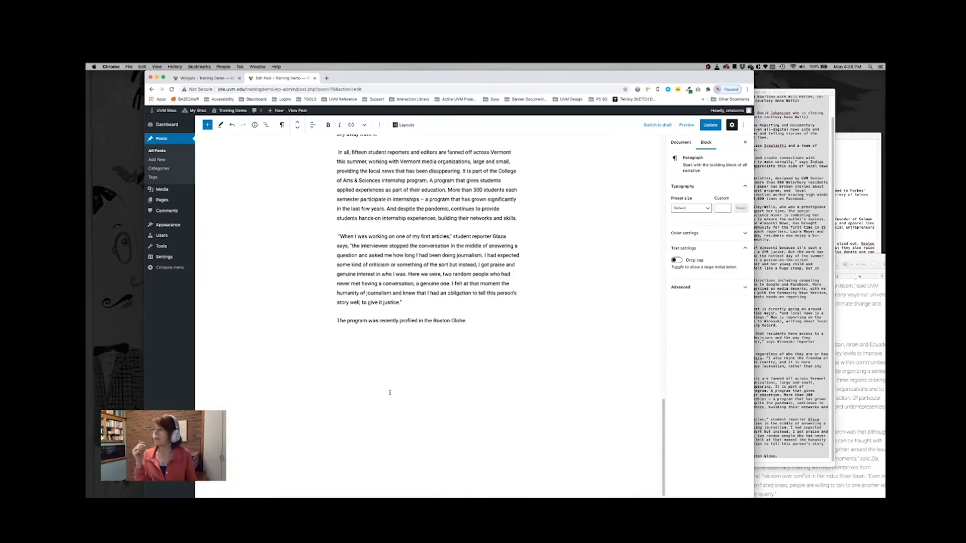
{"action": "scroll", "coordinate": [423, 397], "scroll_direction": "up", "scroll_amount": 15}
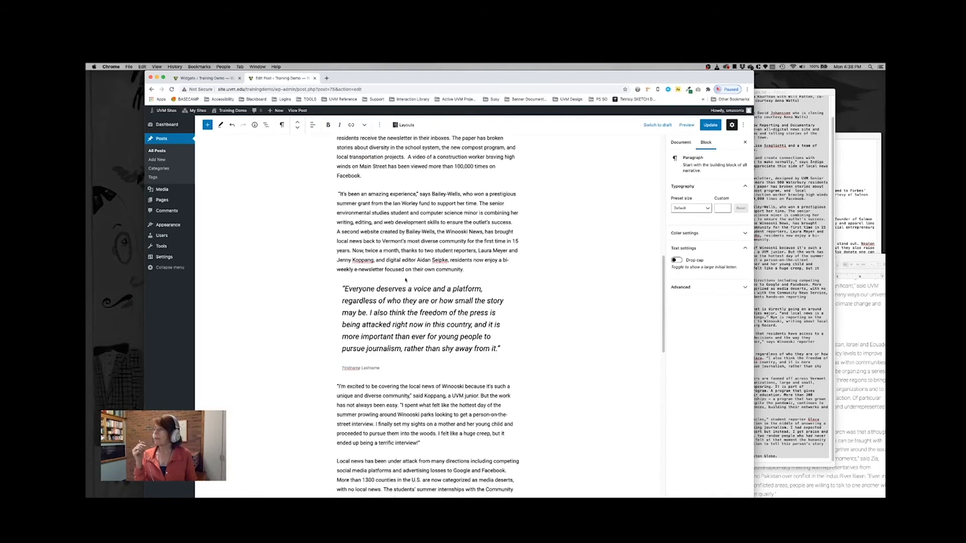
Insert a Spacer block directly below the quote and its citation
{"action": "left_click", "coordinate": [407, 294]}
{"action": "left_click_drag", "start_coordinate": [427, 376], "coordinate": [342, 370]}
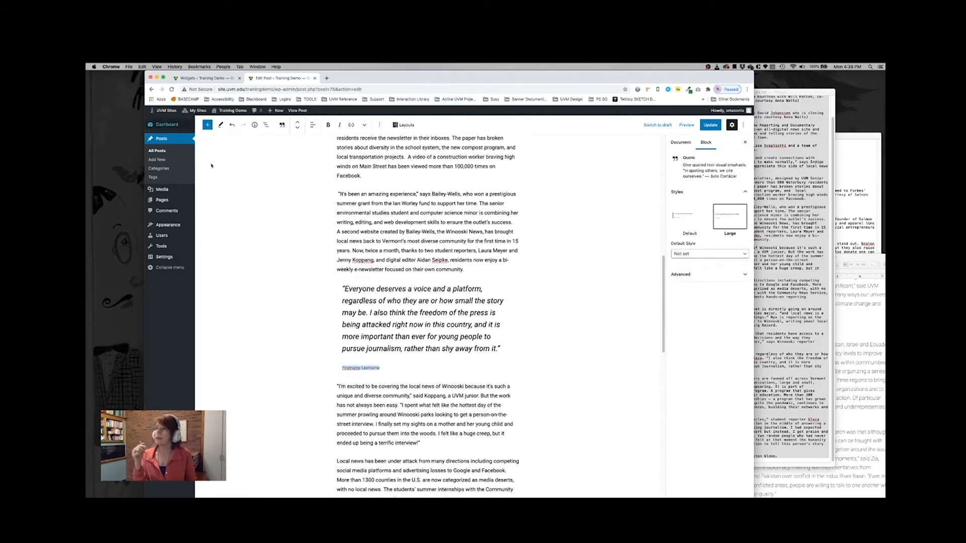
{"action": "left_click", "coordinate": [207, 126]}
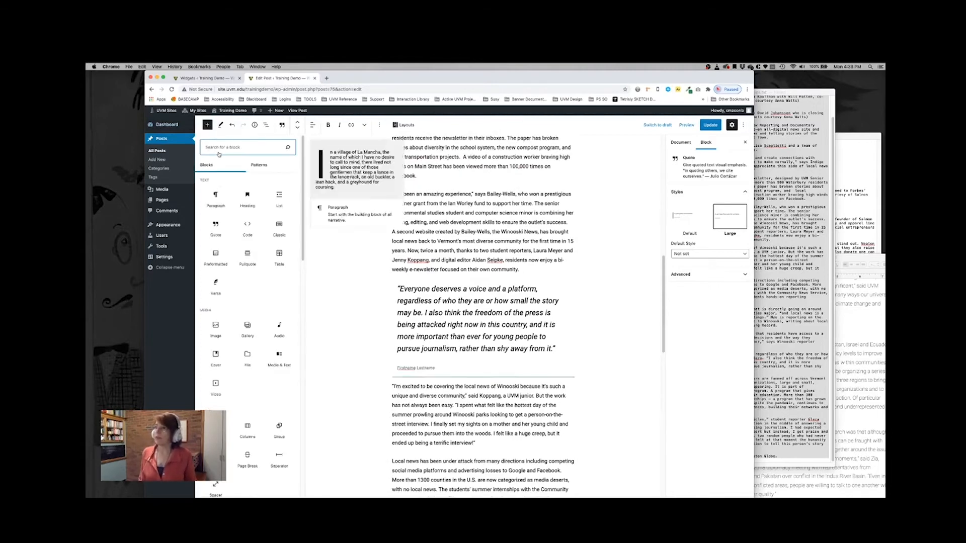
{"action": "type", "text": "spacer"}
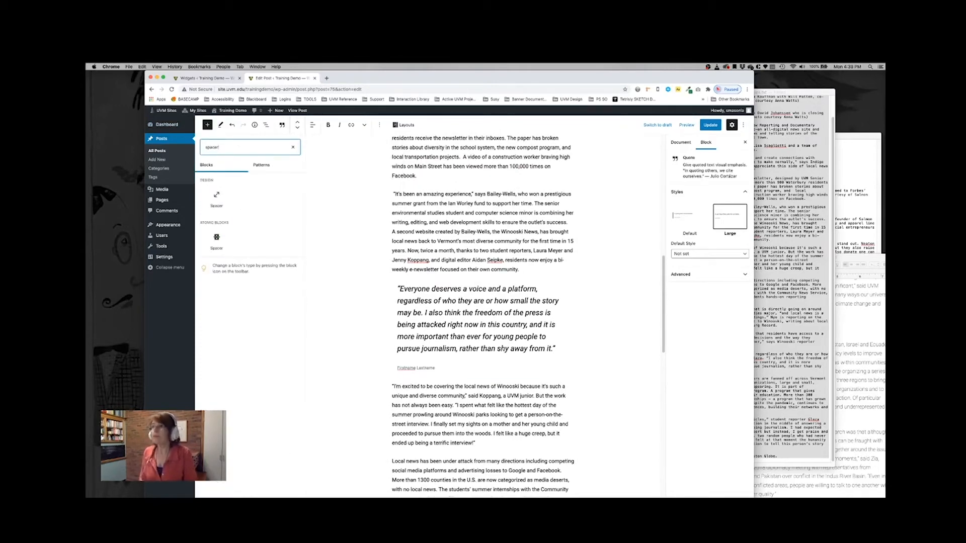
{"action": "left_click", "coordinate": [217, 196]}
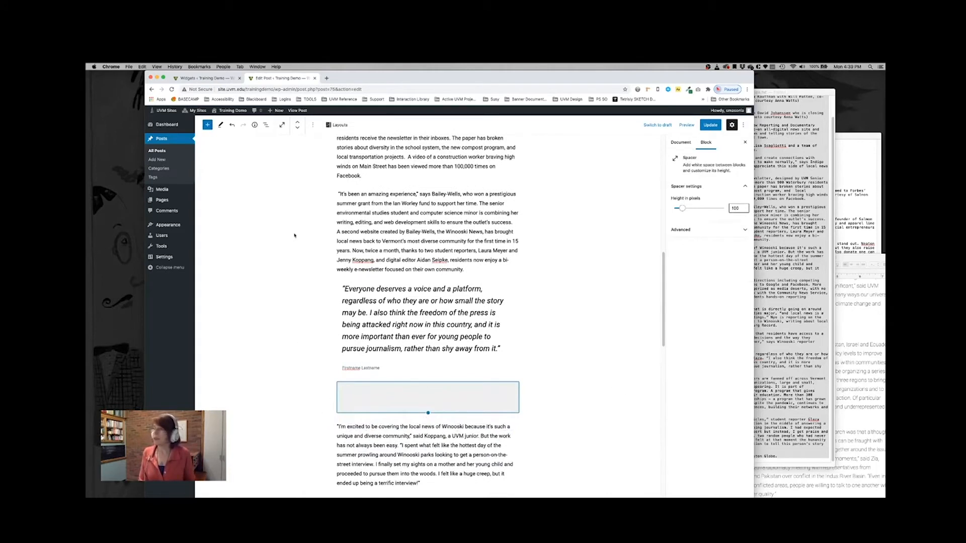
Duplicate the spacer below the quote and move the copy above the quote
{"action": "left_click", "coordinate": [313, 125]}
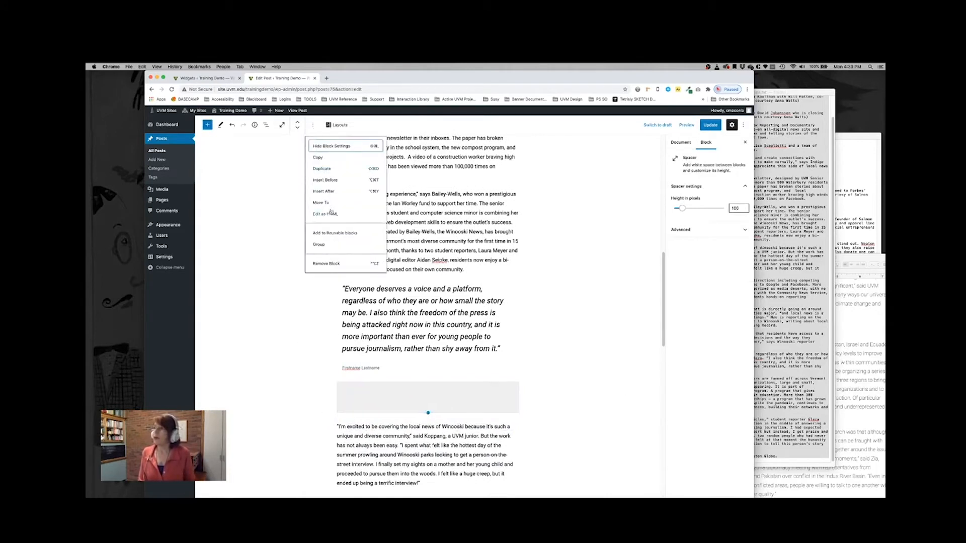
{"action": "left_click", "coordinate": [322, 169]}
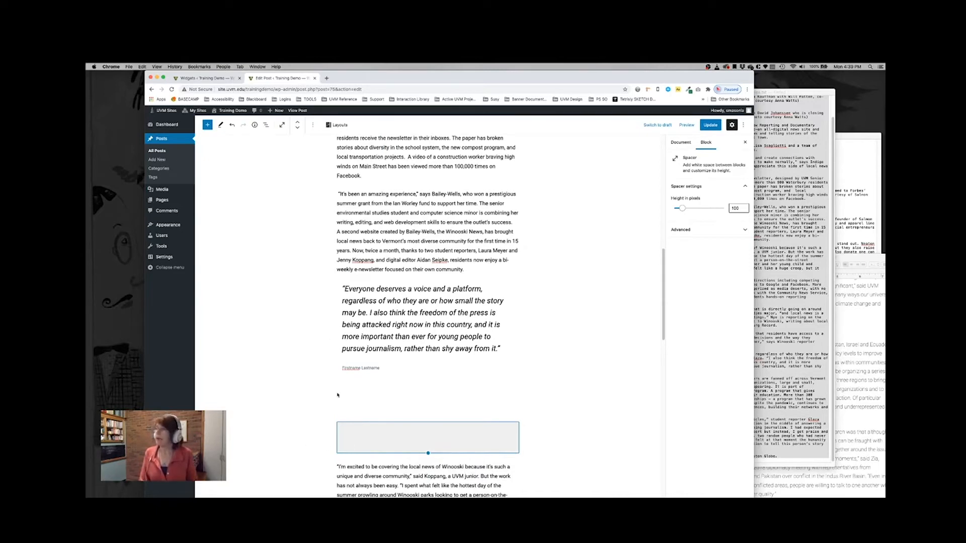
{"action": "left_click", "coordinate": [297, 123]}
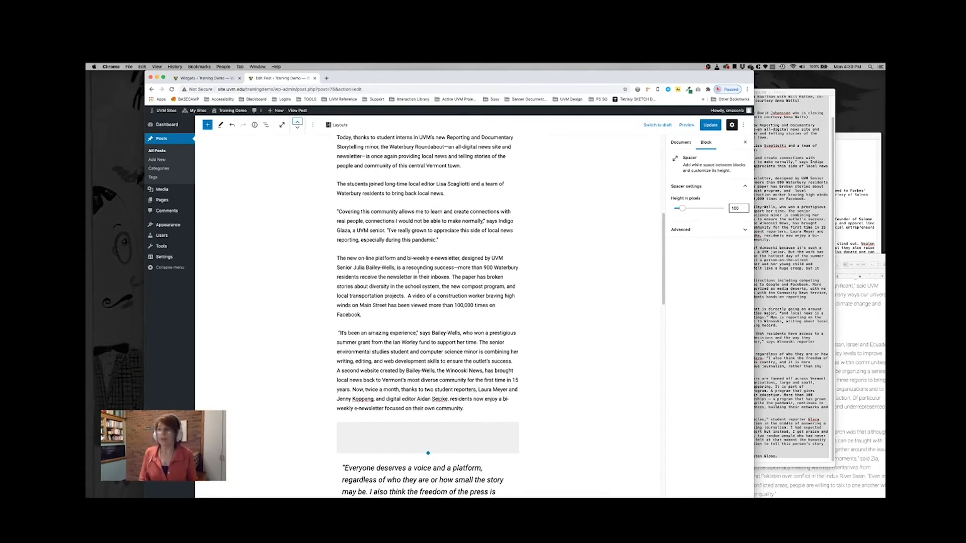
Update the post and view its published page, checking the quote and its spacing from top to bottom
{"action": "scroll", "coordinate": [376, 441], "scroll_direction": "down", "scroll_amount": 5}
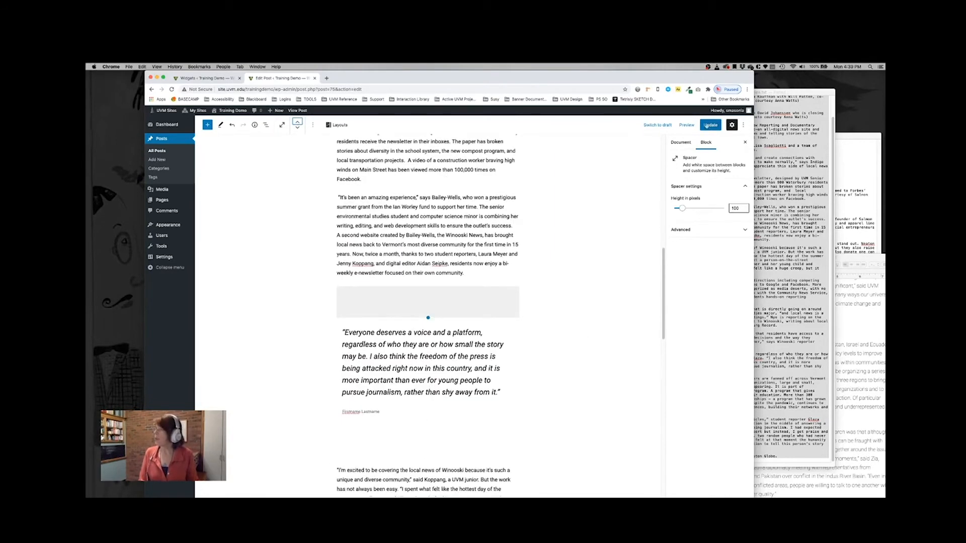
{"action": "left_click", "coordinate": [707, 126]}
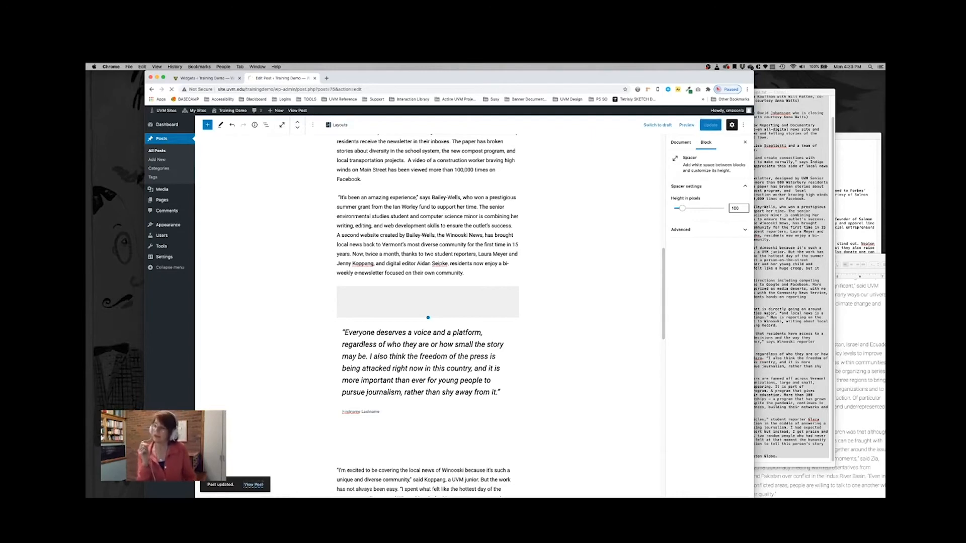
{"action": "left_click", "coordinate": [253, 484]}
{"action": "scroll", "coordinate": [291, 449], "scroll_direction": "down", "scroll_amount": 5}
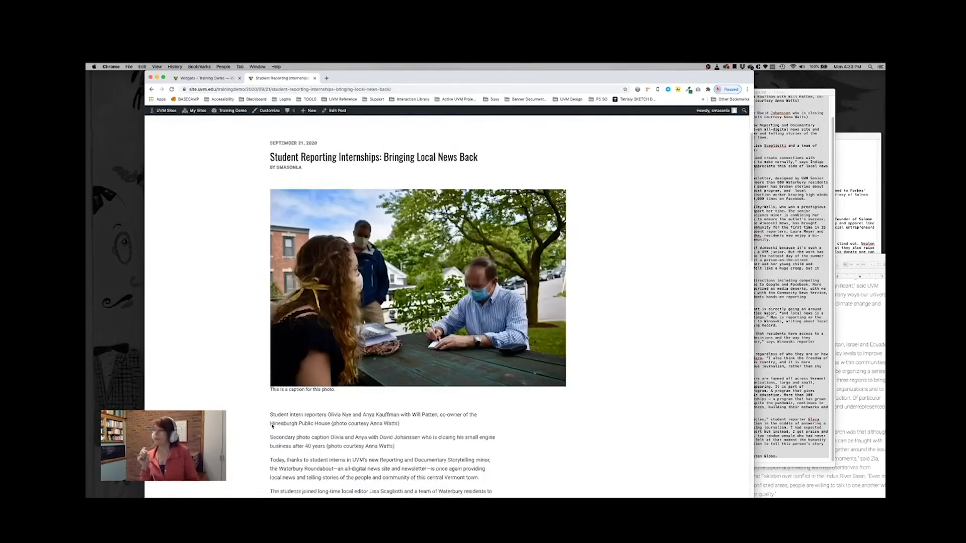
{"action": "scroll", "coordinate": [266, 439], "scroll_direction": "down", "scroll_amount": 4}
{"action": "scroll", "coordinate": [276, 368], "scroll_direction": "down", "scroll_amount": 1}
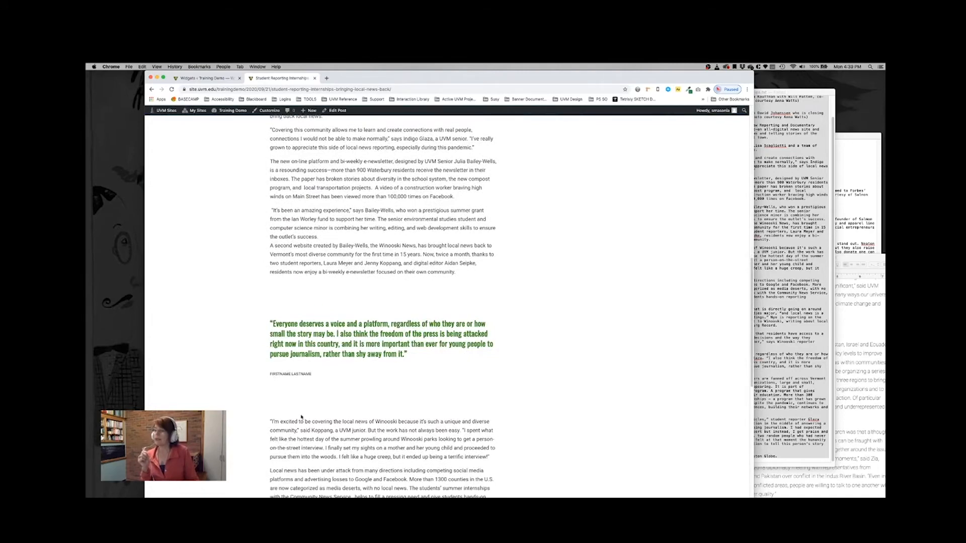
{"action": "scroll", "coordinate": [343, 427], "scroll_direction": "down", "scroll_amount": 10}
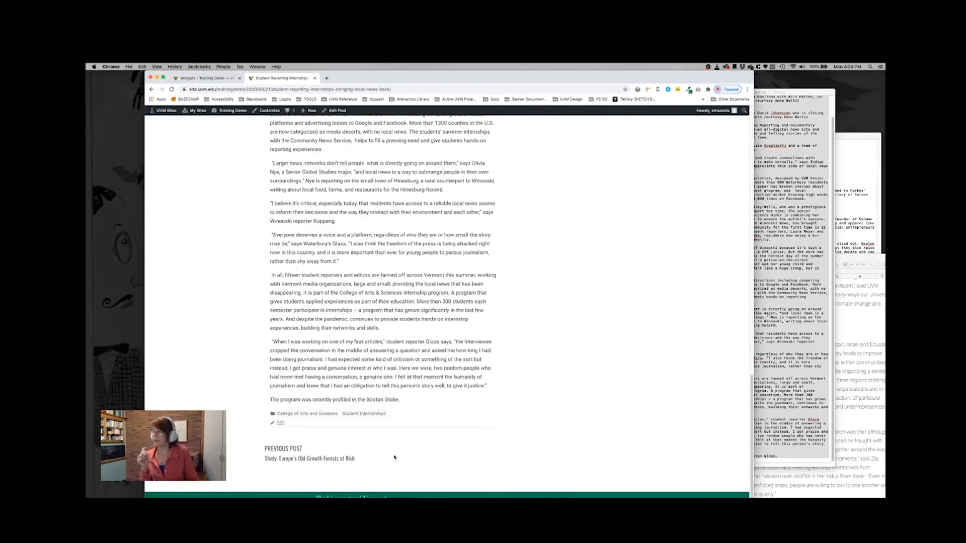
{"action": "scroll", "coordinate": [406, 408], "scroll_direction": "up", "scroll_amount": 20}
{"action": "scroll", "coordinate": [406, 409], "scroll_direction": "up", "scroll_amount": 3}
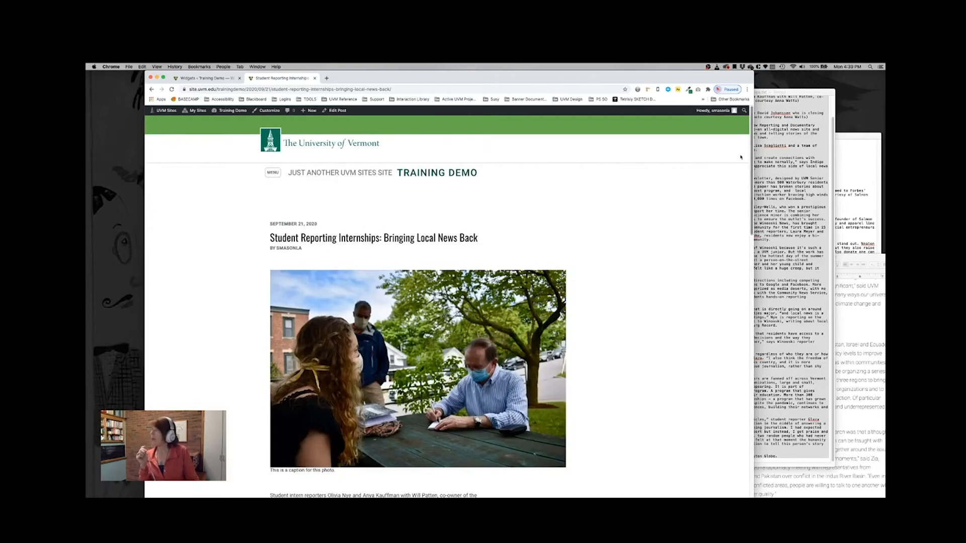
Narrow the browser window to phone width, review the post's responsive layout down to its categories, and restore the window width
{"action": "left_click_drag", "start_coordinate": [754, 319], "coordinate": [302, 315]}
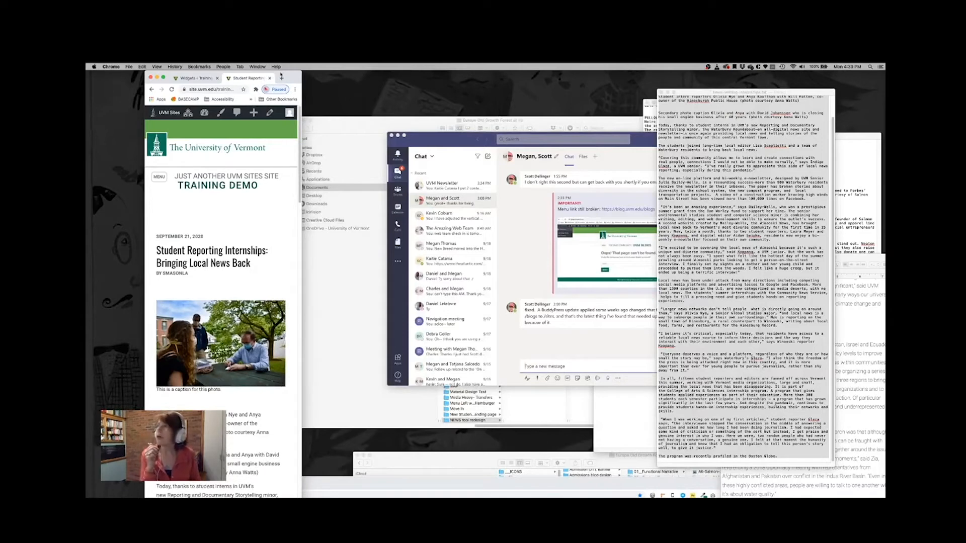
{"action": "left_click_drag", "start_coordinate": [282, 75], "coordinate": [524, 84]}
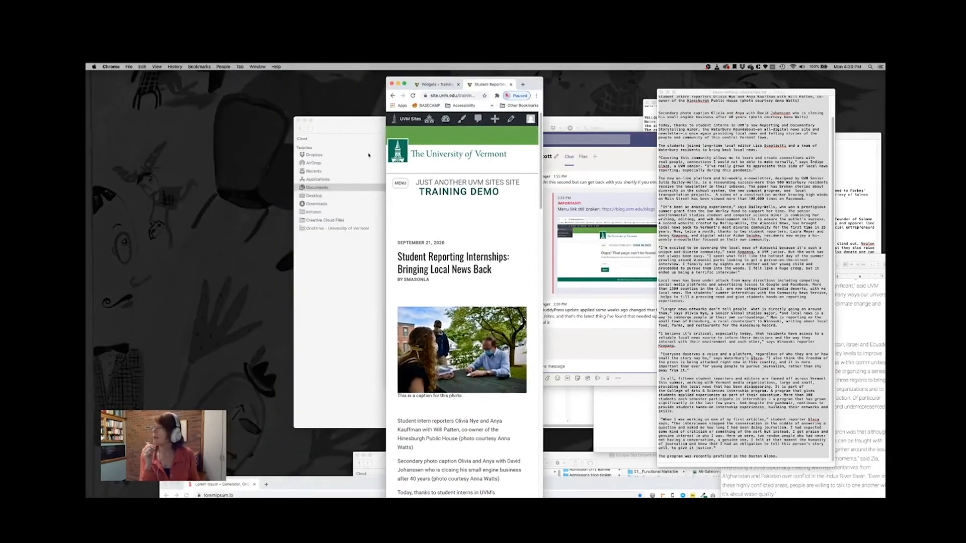
{"action": "scroll", "coordinate": [468, 489], "scroll_direction": "down", "scroll_amount": 15}
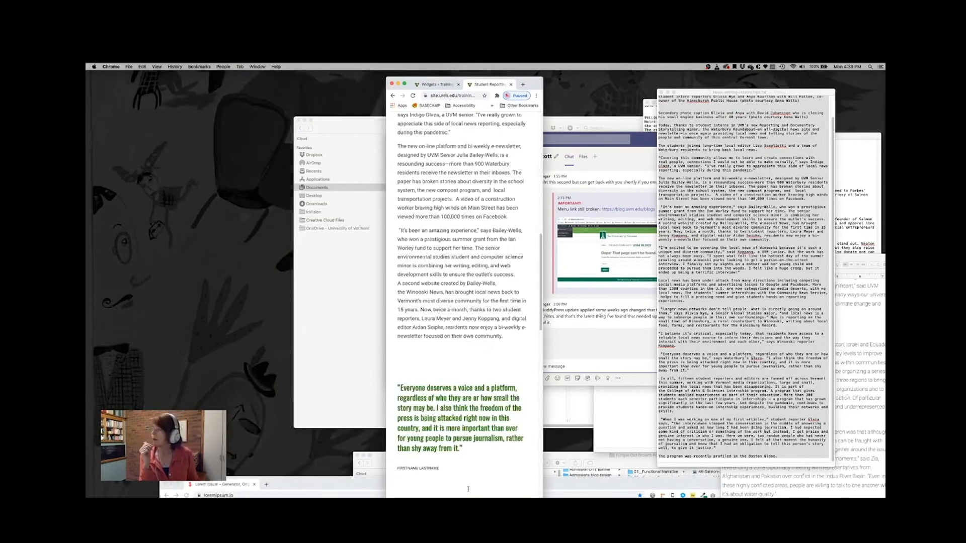
{"action": "scroll", "coordinate": [466, 468], "scroll_direction": "down", "scroll_amount": 5}
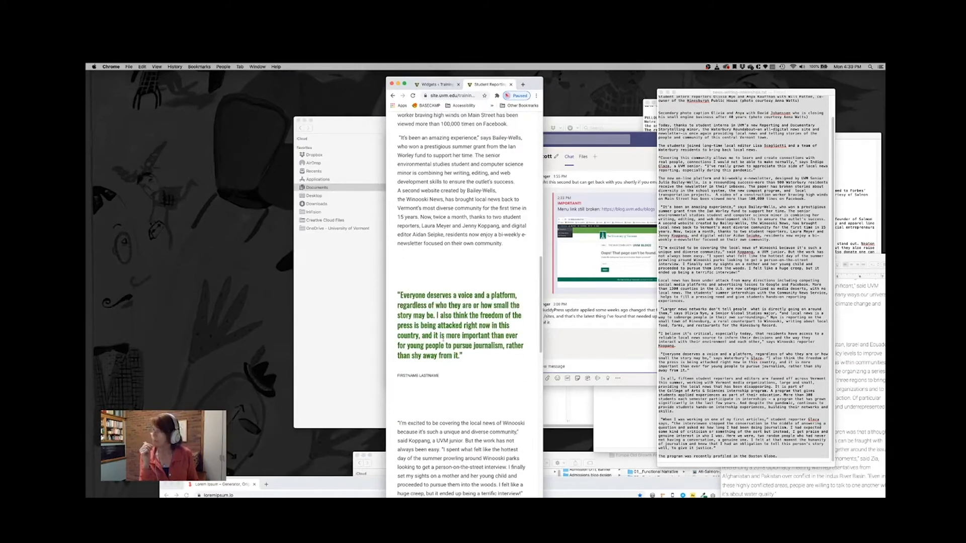
{"action": "scroll", "coordinate": [445, 458], "scroll_direction": "down", "scroll_amount": 20}
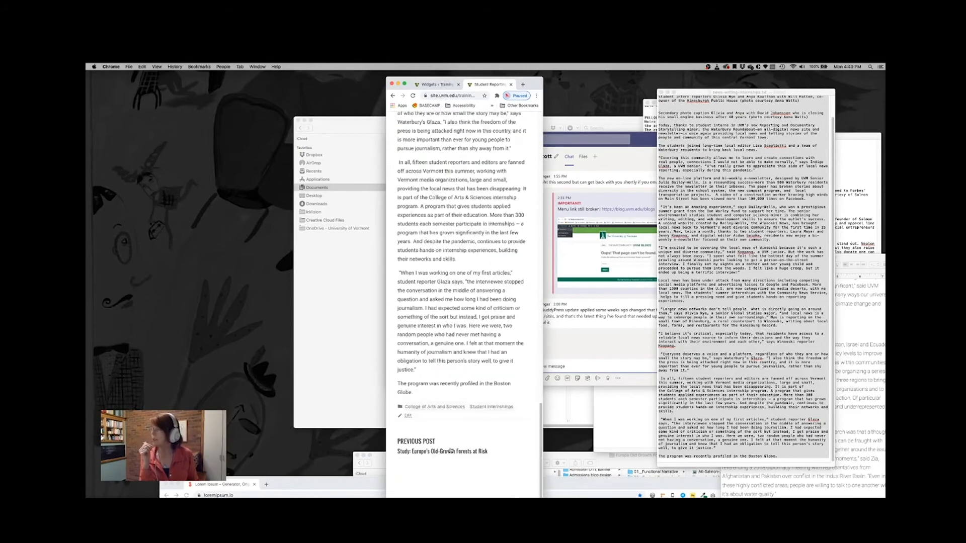
{"action": "scroll", "coordinate": [450, 392], "scroll_direction": "up", "scroll_amount": 20}
{"action": "left_click_drag", "start_coordinate": [534, 84], "coordinate": [352, 78]}
{"action": "left_click_drag", "start_coordinate": [362, 269], "coordinate": [850, 274]}
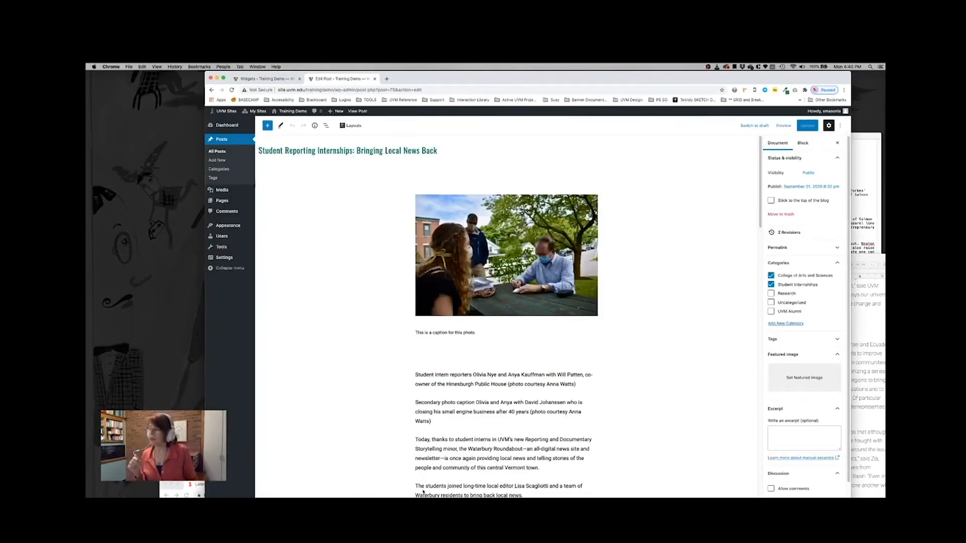
Reduce the spacers above and below the quote to roughly half their height and update the post
{"action": "scroll", "coordinate": [423, 492], "scroll_direction": "down", "scroll_amount": 15}
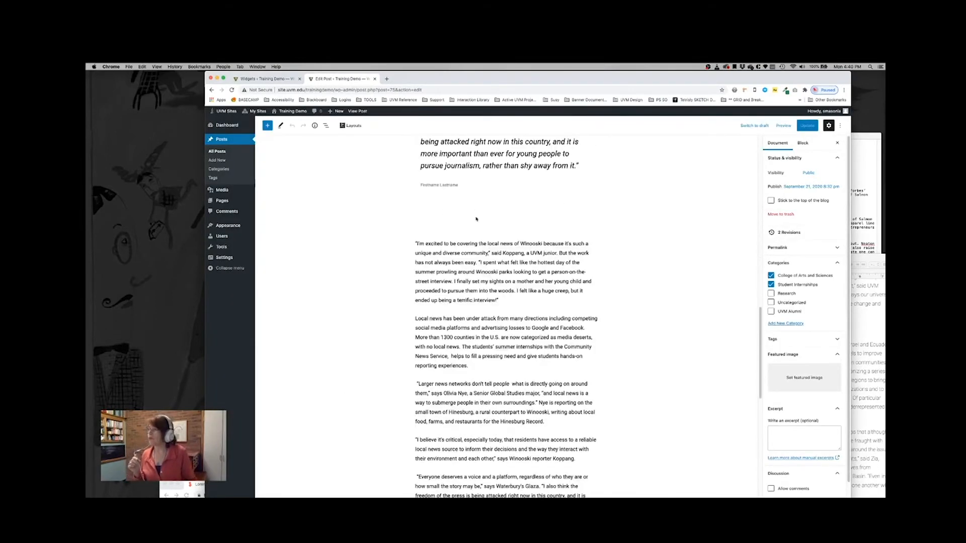
{"action": "scroll", "coordinate": [476, 219], "scroll_direction": "up", "scroll_amount": 3}
{"action": "left_click", "coordinate": [475, 172]}
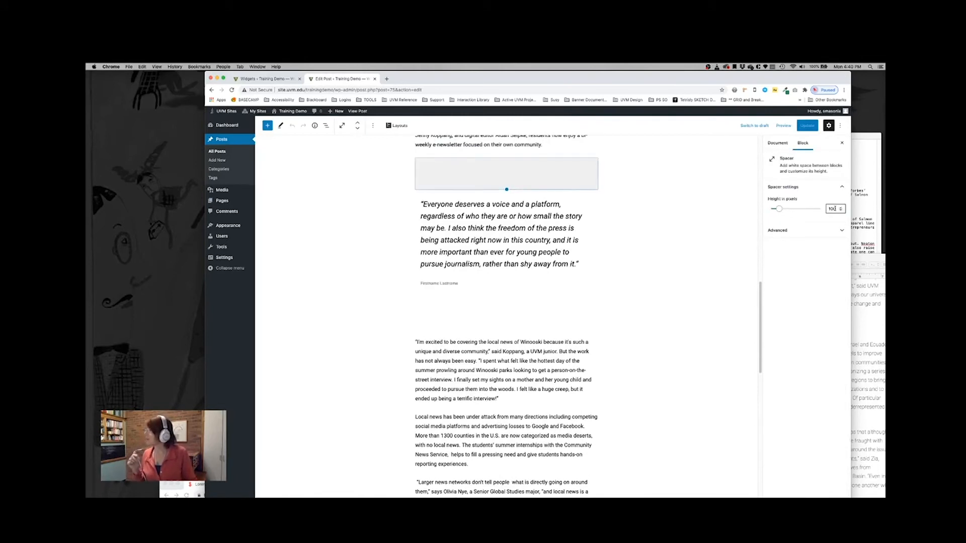
{"action": "left_click_drag", "start_coordinate": [836, 208], "coordinate": [829, 208]}
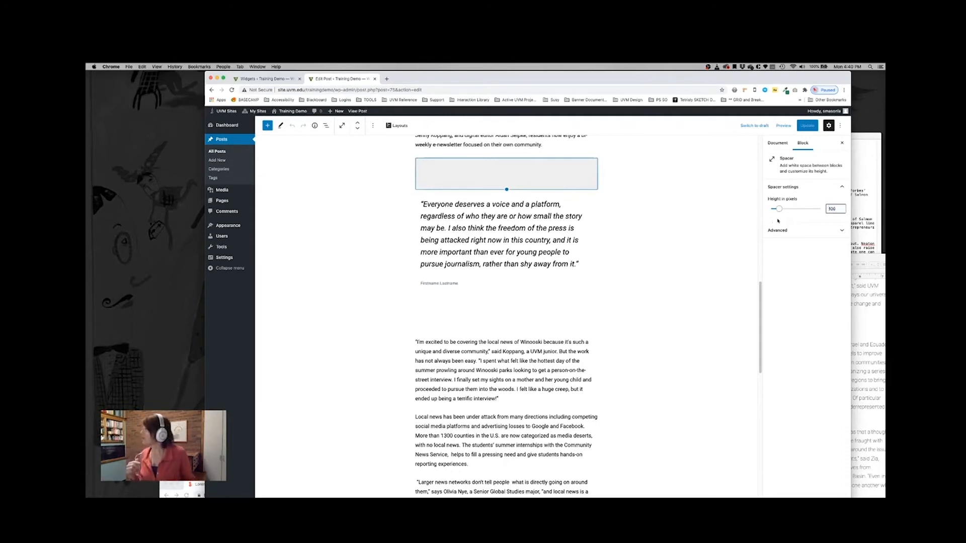
{"action": "left_click_drag", "start_coordinate": [779, 208], "coordinate": [774, 209]}
{"action": "left_click", "coordinate": [841, 210]}
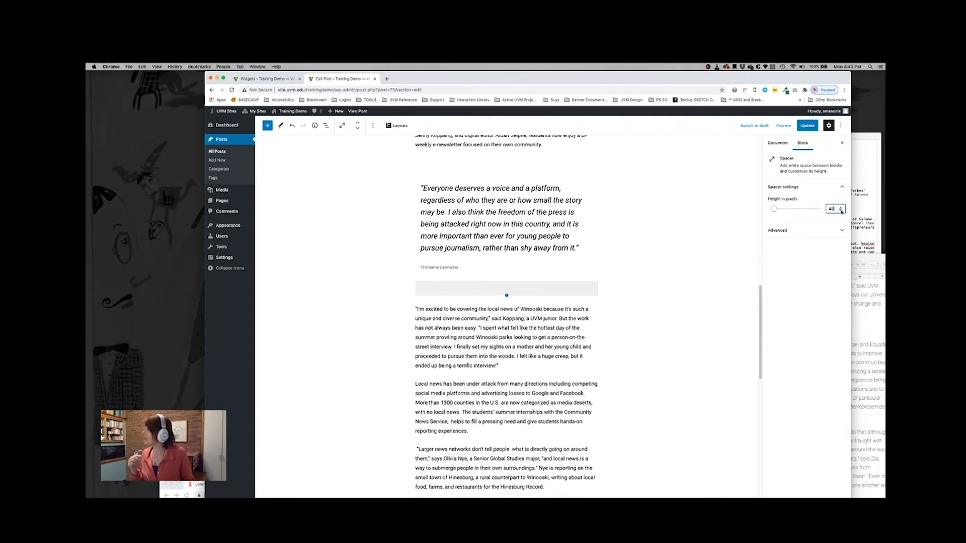
{"action": "left_click", "coordinate": [842, 208]}
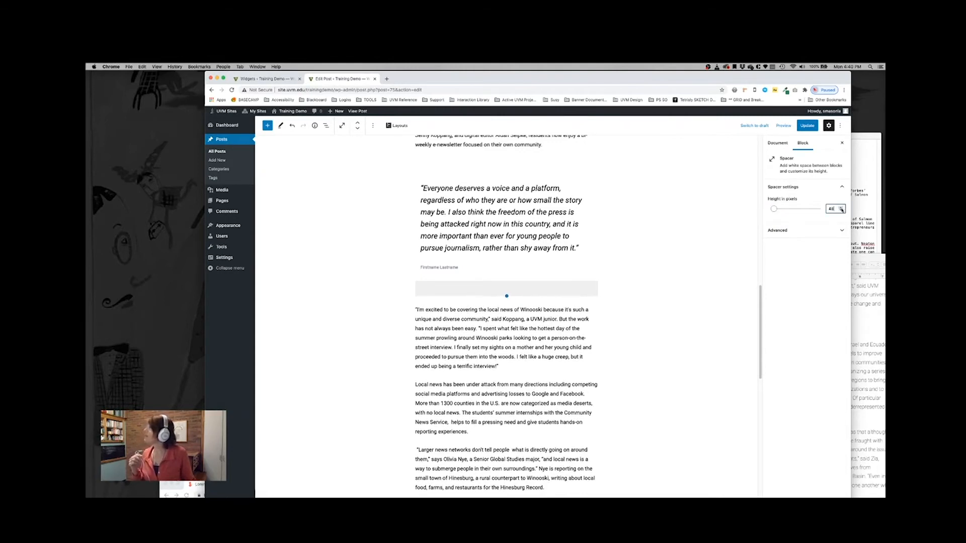
{"action": "left_click", "coordinate": [727, 207]}
{"action": "left_click", "coordinate": [807, 126]}
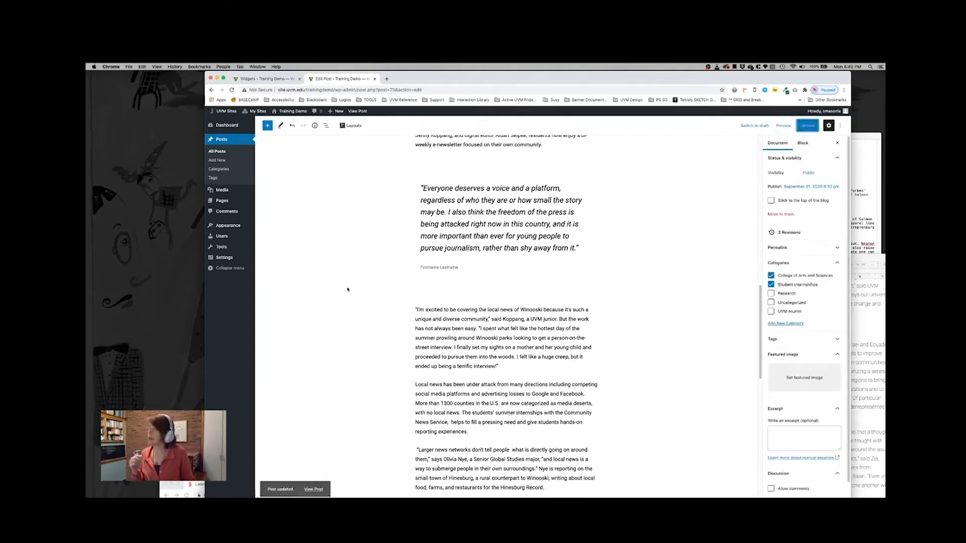
View the updated post and check the quote's tighter spacing at full window width and at phone width
{"action": "left_click_drag", "start_coordinate": [460, 79], "coordinate": [340, 79]}
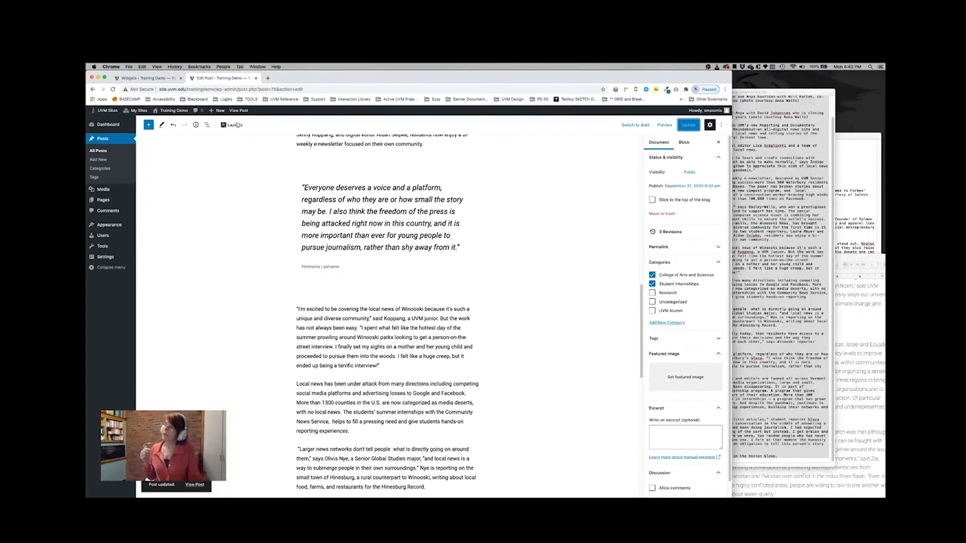
{"action": "left_click", "coordinate": [239, 111]}
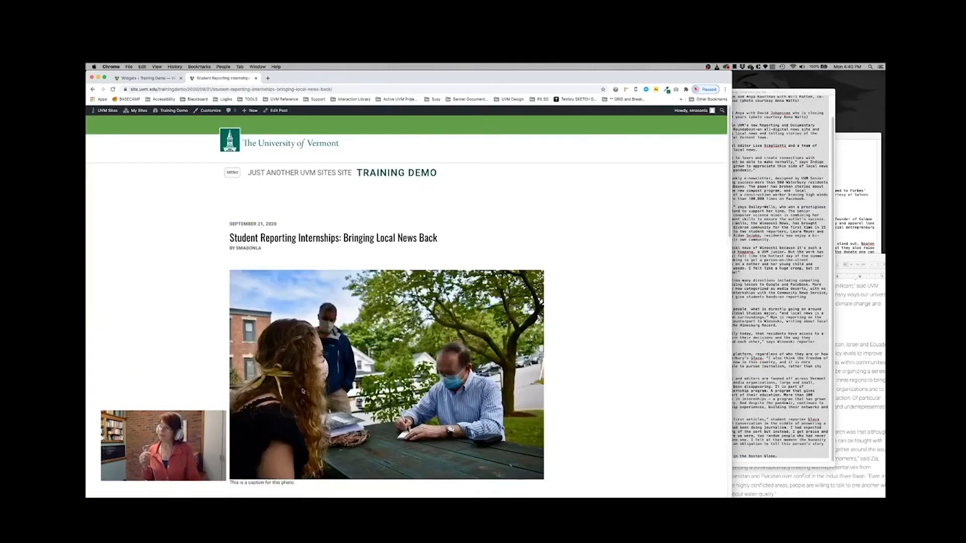
{"action": "scroll", "coordinate": [316, 404], "scroll_direction": "down", "scroll_amount": 10}
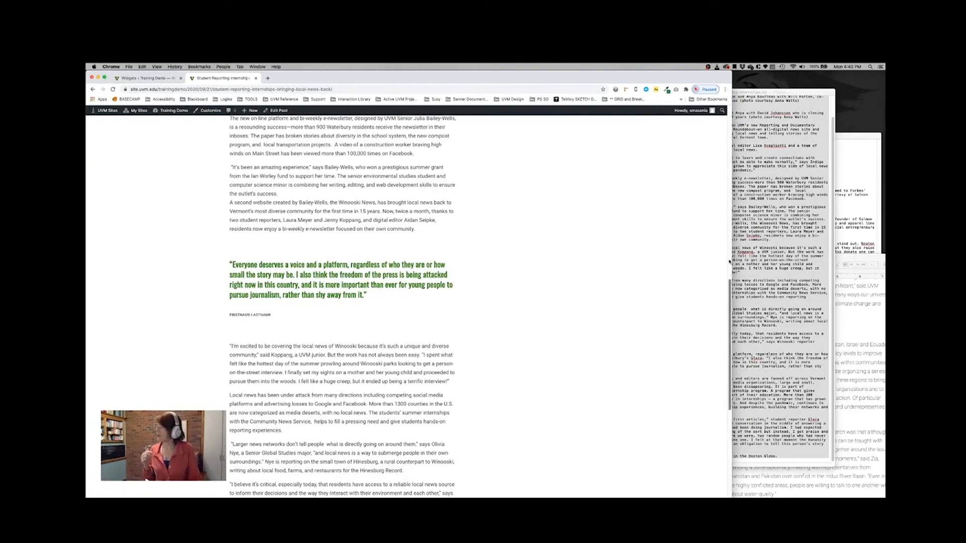
{"action": "left_click_drag", "start_coordinate": [731, 262], "coordinate": [239, 276]}
{"action": "scroll", "coordinate": [164, 342], "scroll_direction": "down", "scroll_amount": 7}
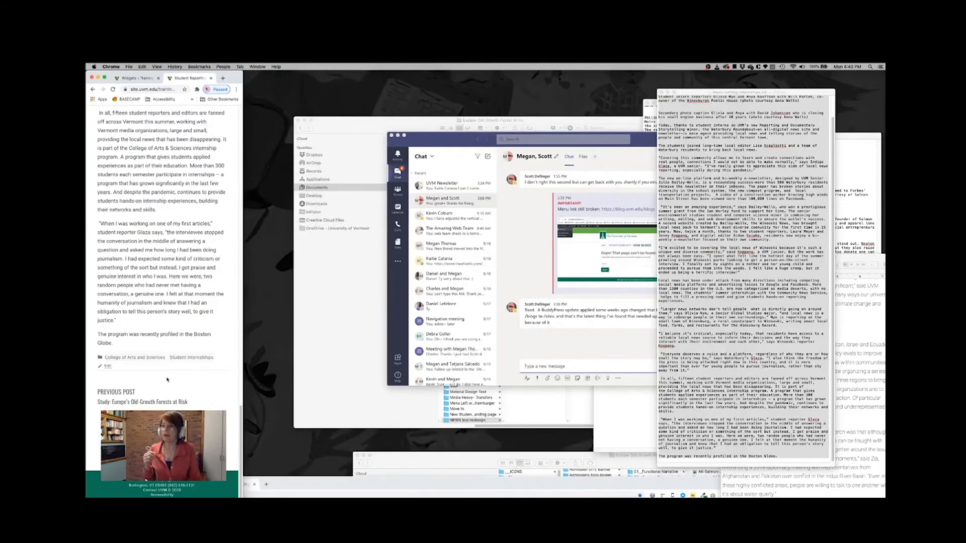
{"action": "scroll", "coordinate": [167, 376], "scroll_direction": "up", "scroll_amount": 13}
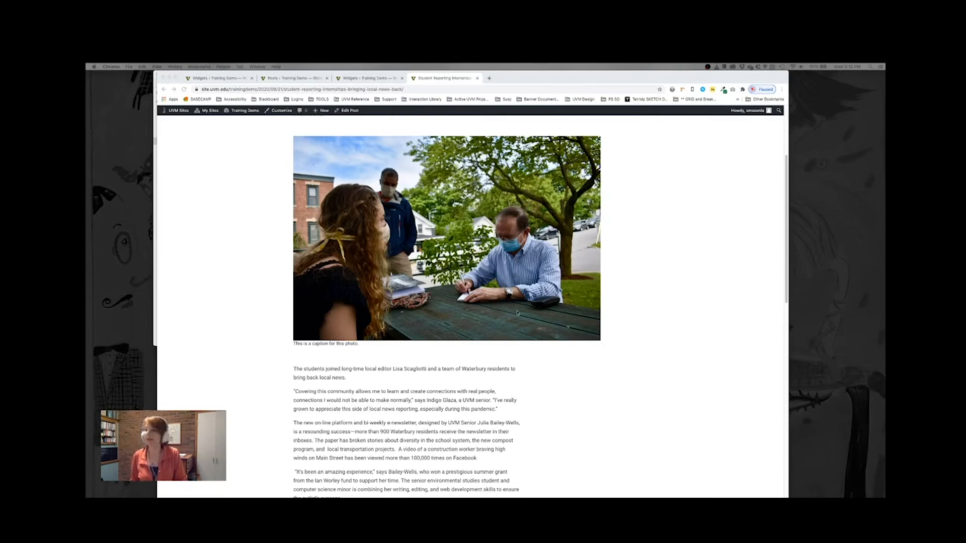
{"action": "scroll", "coordinate": [578, 362], "scroll_direction": "down", "scroll_amount": 10}
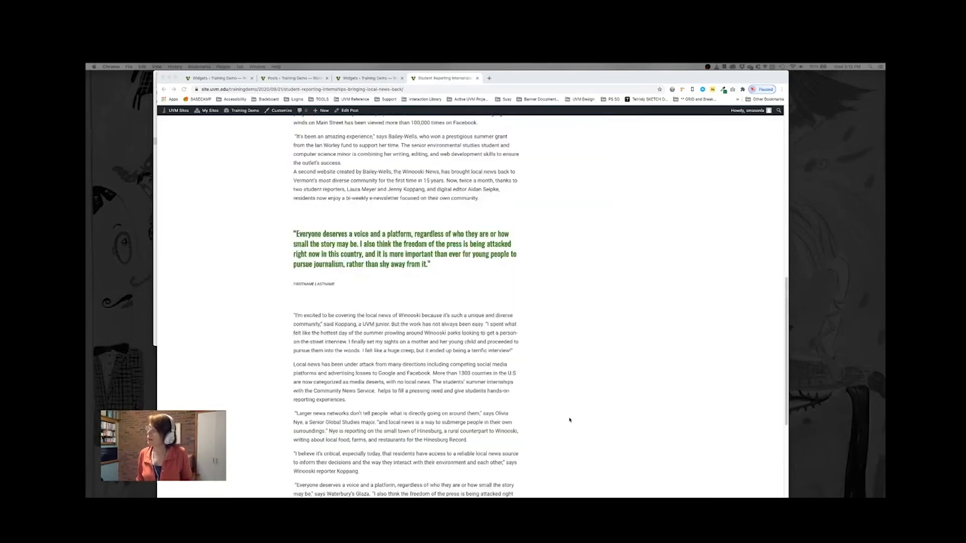
{"action": "scroll", "coordinate": [572, 410], "scroll_direction": "up", "scroll_amount": 15}
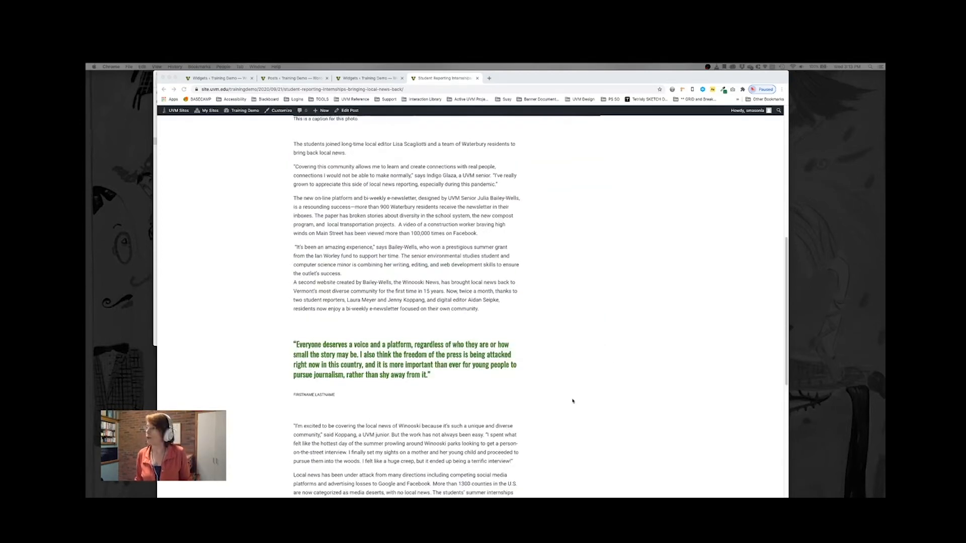
{"action": "scroll", "coordinate": [573, 400], "scroll_direction": "down", "scroll_amount": 3}
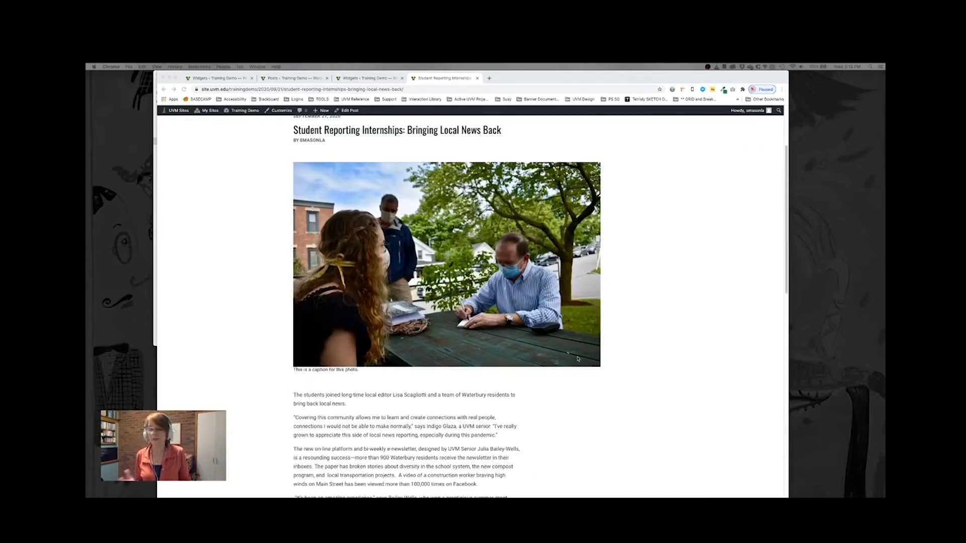
{"action": "scroll", "coordinate": [572, 364], "scroll_direction": "up", "scroll_amount": 3}
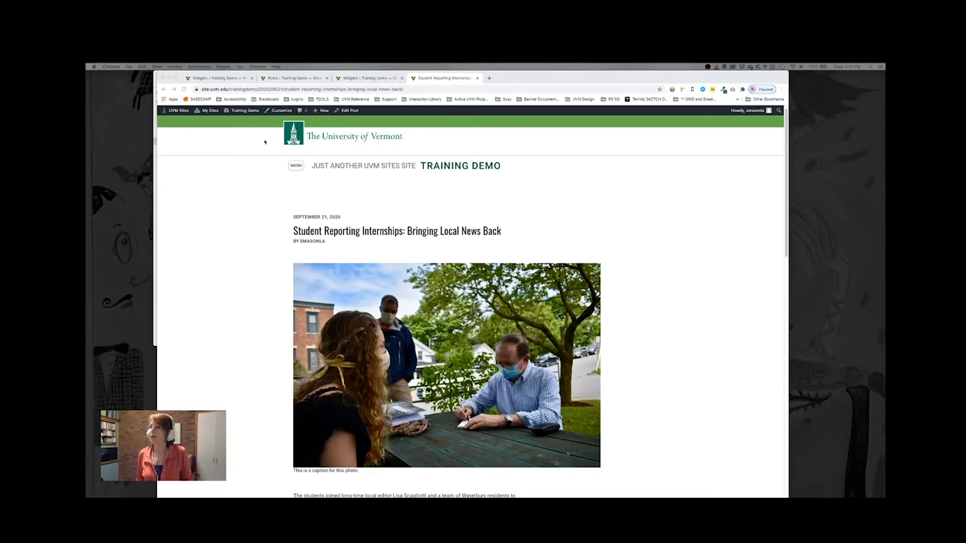
Open the Training Demo site's Widgets page in a new browser tab and switch to it
{"action": "left_click", "coordinate": [232, 155]}
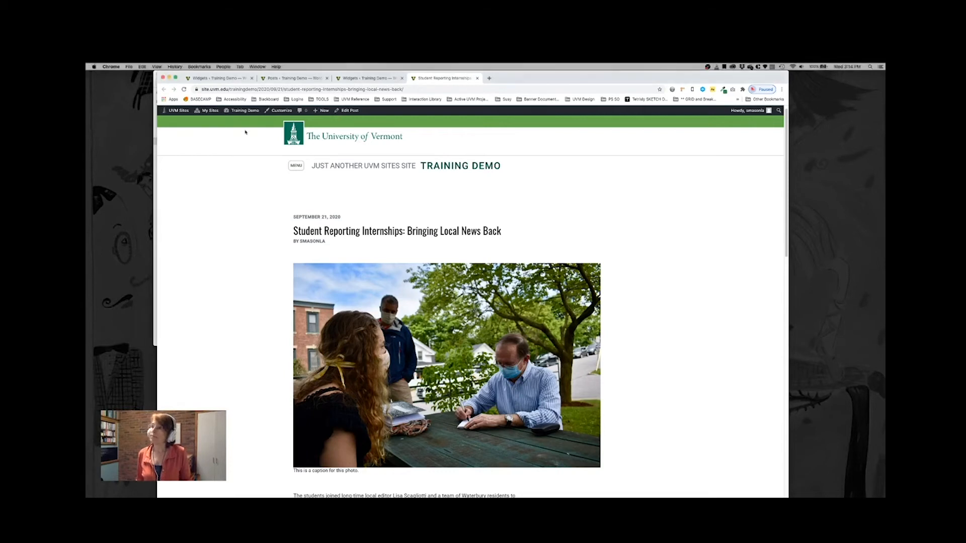
{"action": "mouse_move", "coordinate": [258, 111]}
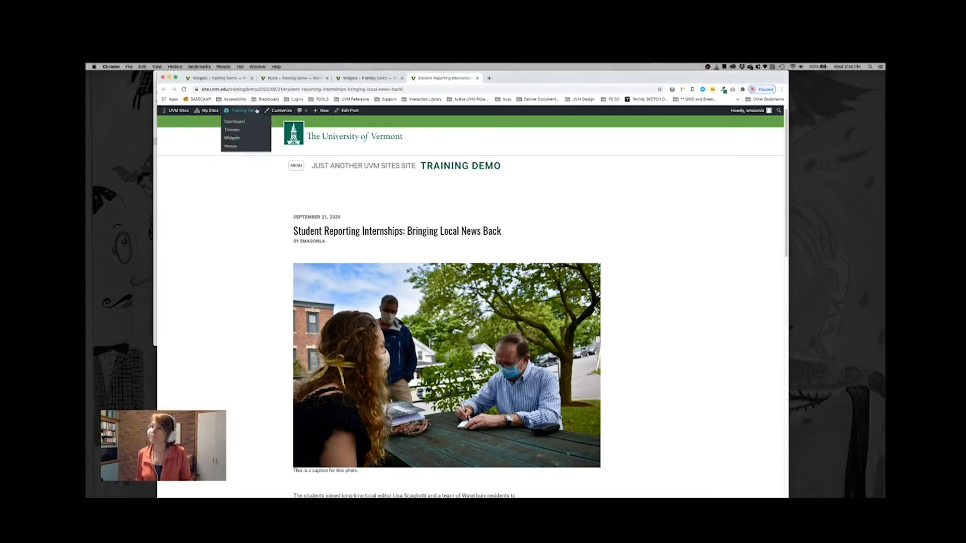
{"action": "right_click", "coordinate": [229, 140]}
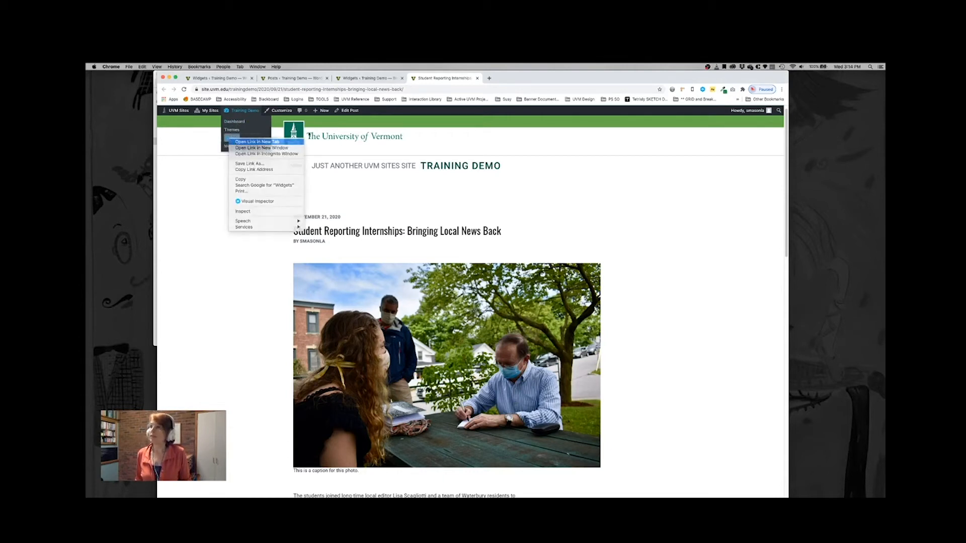
{"action": "left_click", "coordinate": [240, 141]}
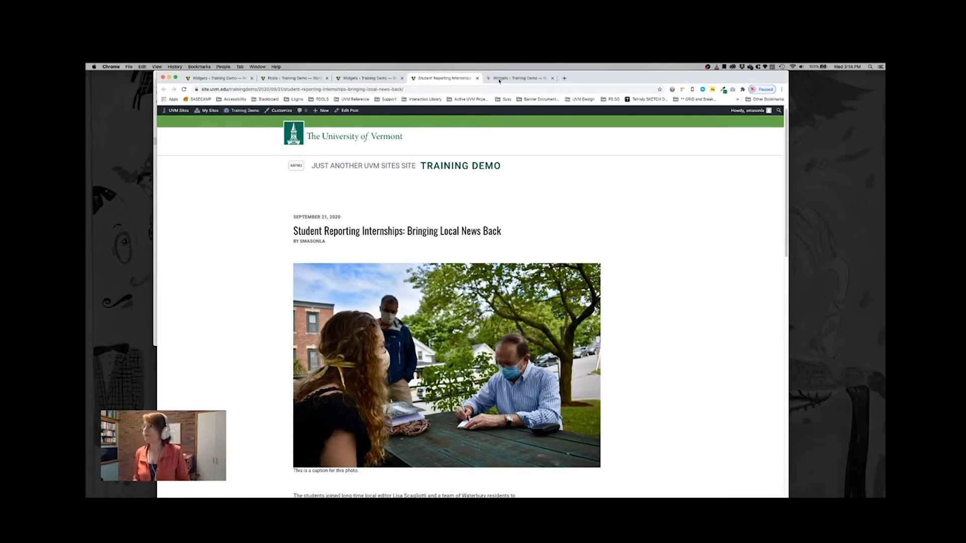
{"action": "left_click", "coordinate": [518, 79]}
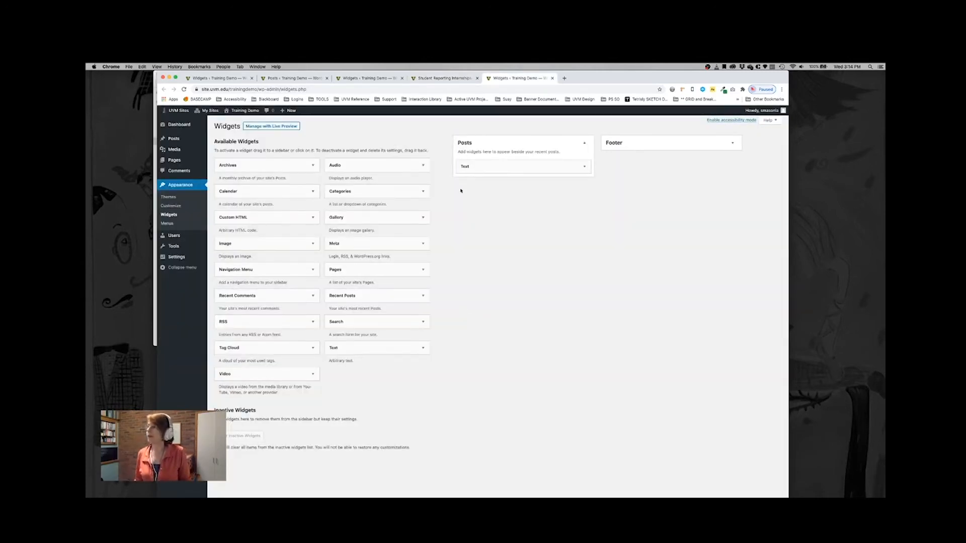
Add a Tag Cloud widget to the Posts widget area, below the existing Text widget
{"action": "left_click", "coordinate": [487, 147]}
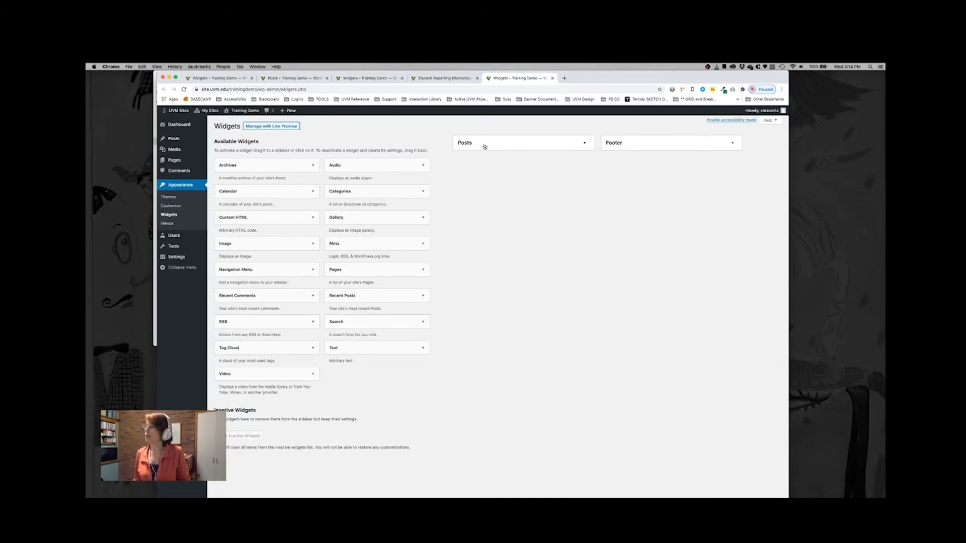
{"action": "left_click", "coordinate": [482, 146]}
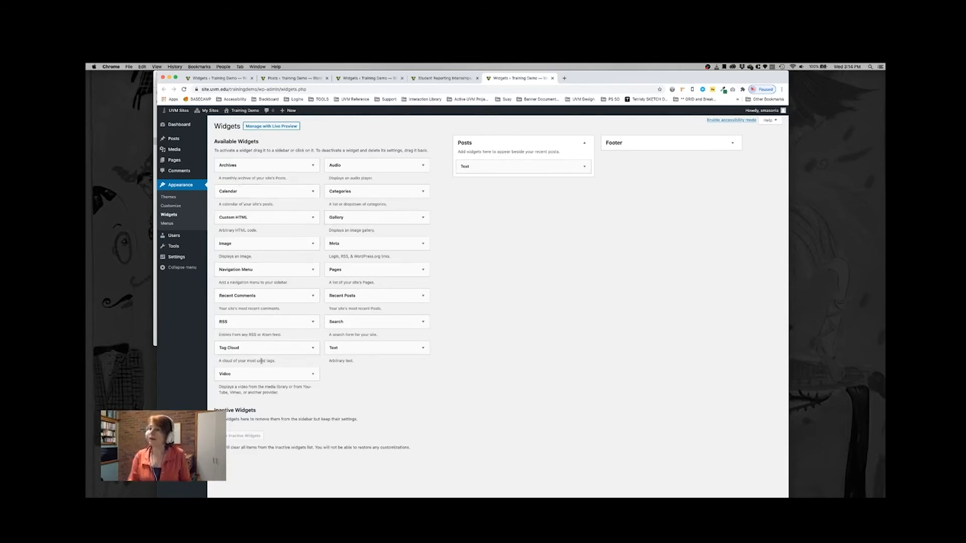
{"action": "left_click_drag", "start_coordinate": [231, 352], "coordinate": [478, 188]}
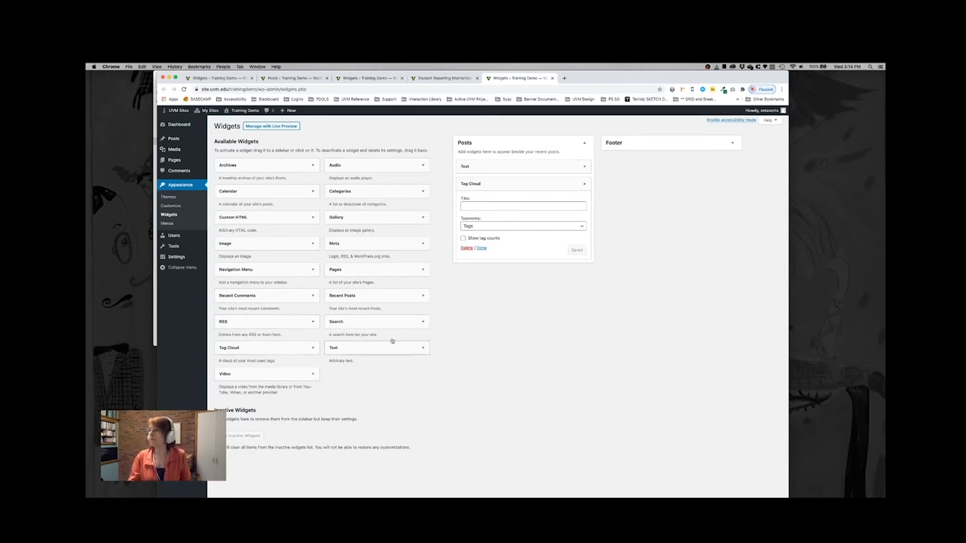
Expand the Text widget in the Posts area and title it "This is the title of my blog"
{"action": "left_click", "coordinate": [548, 167]}
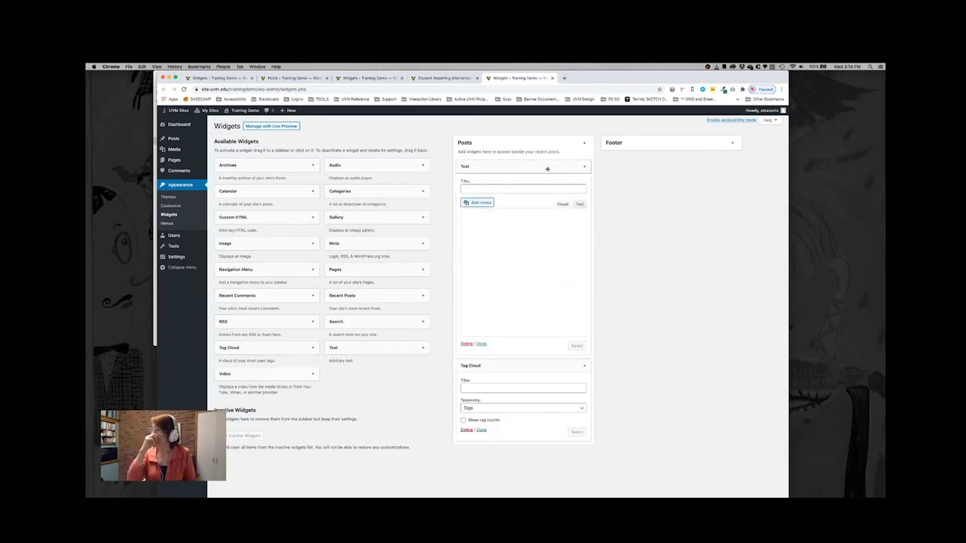
{"action": "left_click", "coordinate": [488, 190]}
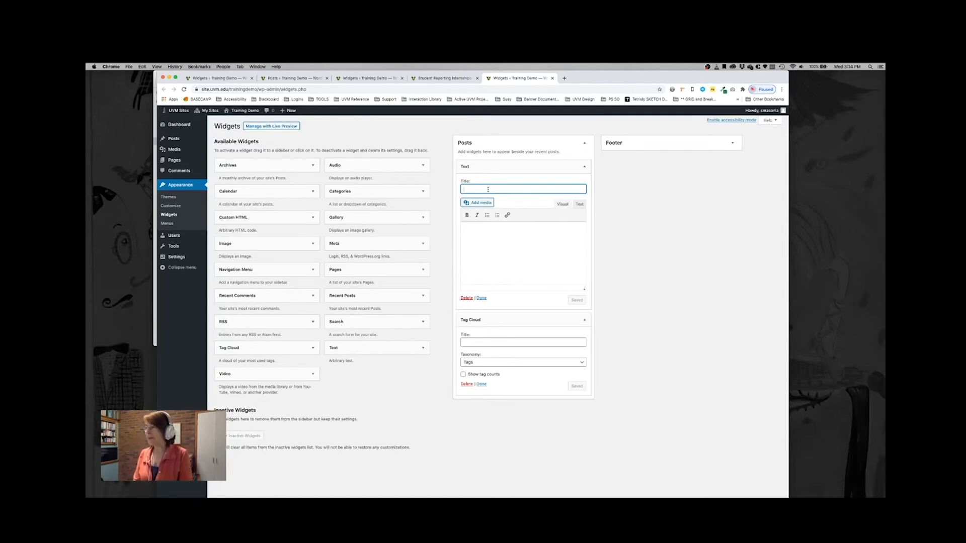
{"action": "type", "text": "This is the title of my"}
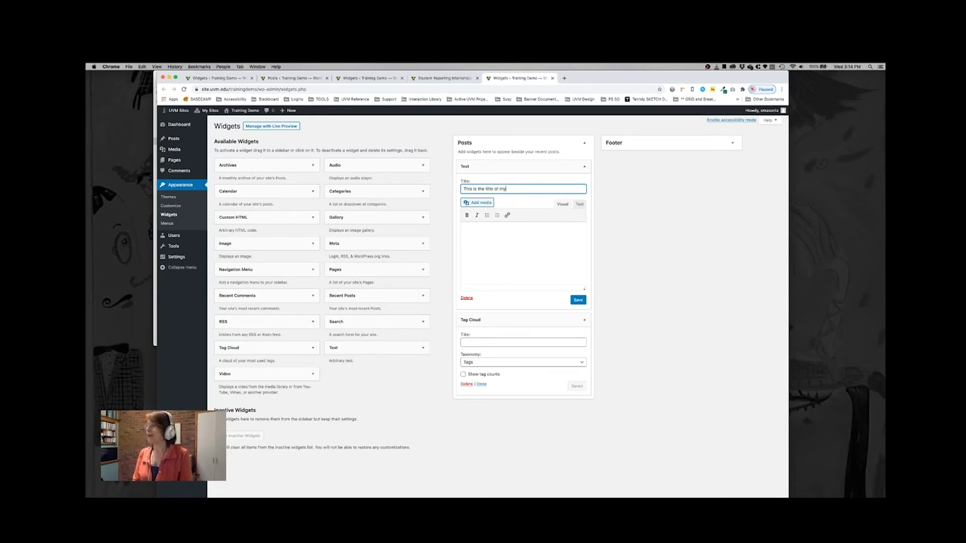
{"action": "type", "text": " blog"}
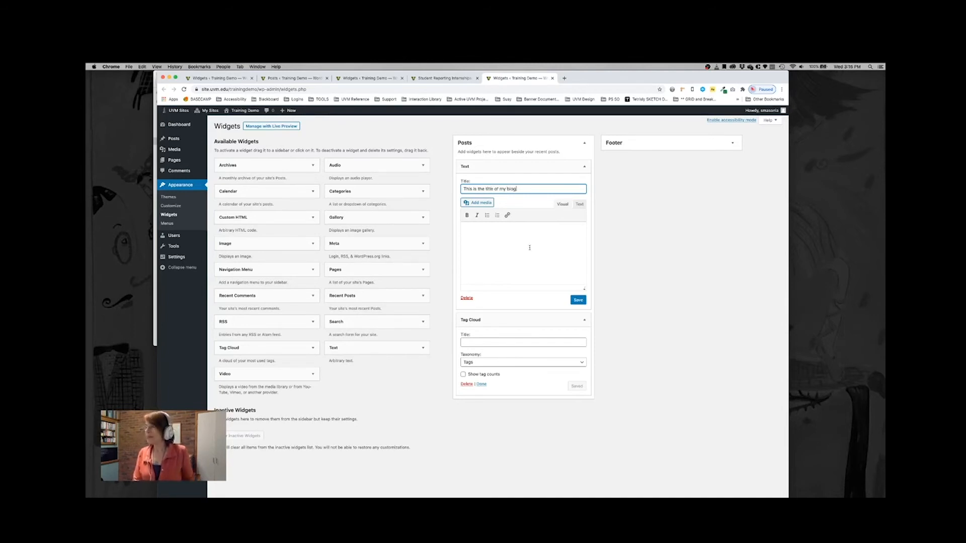
Fill the Text widget's body with Lorem ipsum text ending at "fugiat nulla pariatur." and save the widget
{"action": "left_click", "coordinate": [512, 249]}
{"action": "type", "text": "Lorem ipsum dolor sit amet, consectetur adipiscing elit, sed do eiusmod tempor incididunt ut labore et dolore magna aliqua. Ut enim ad minim veniam, quis nostrud exercitation ullamco laboris nisi ut aliquip ex ea commodo consequat. Duis aute irure dolor in reprehenderit in voluptate velit esse cillum dolore eu fugiat nulla pariatur. Excepteur sint occaecat cupidatat non proident, sunt in culpa qui officia deserunt mollit anim id est laborum."}
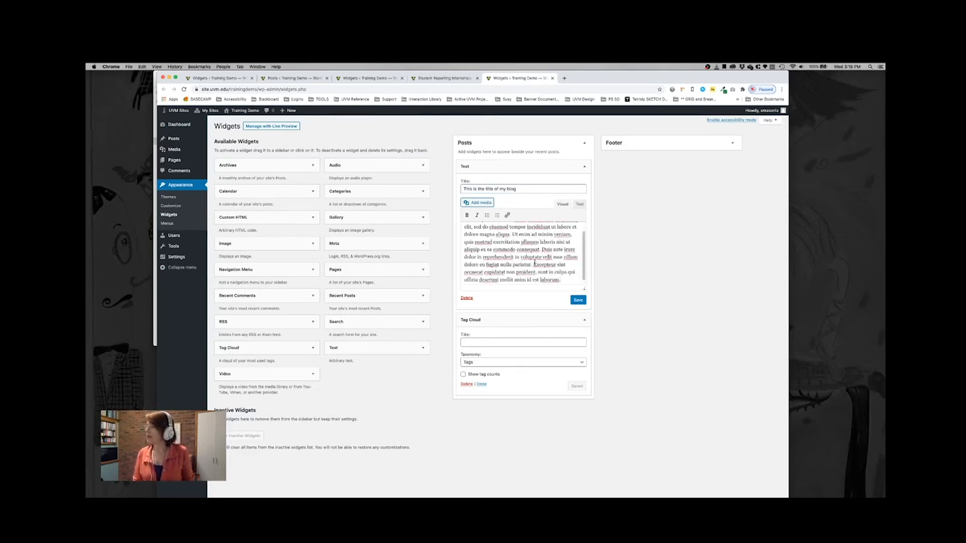
{"action": "left_click_drag", "start_coordinate": [534, 265], "coordinate": [587, 304]}
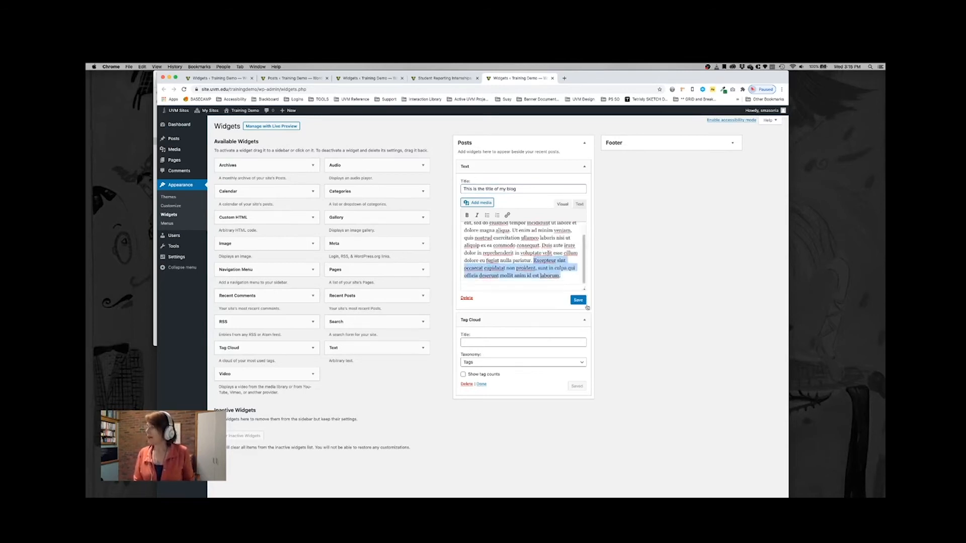
{"action": "key", "text": "BackSpace"}
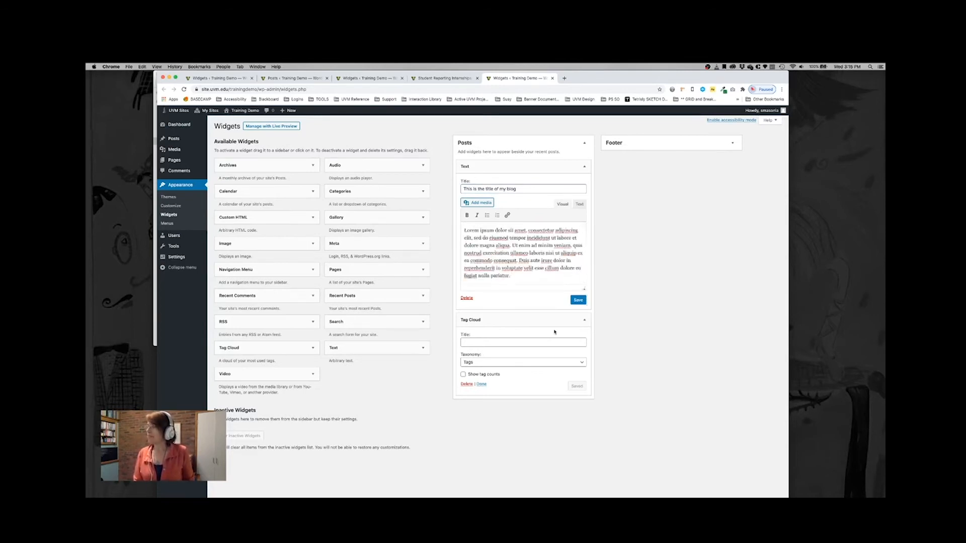
{"action": "left_click", "coordinate": [577, 300]}
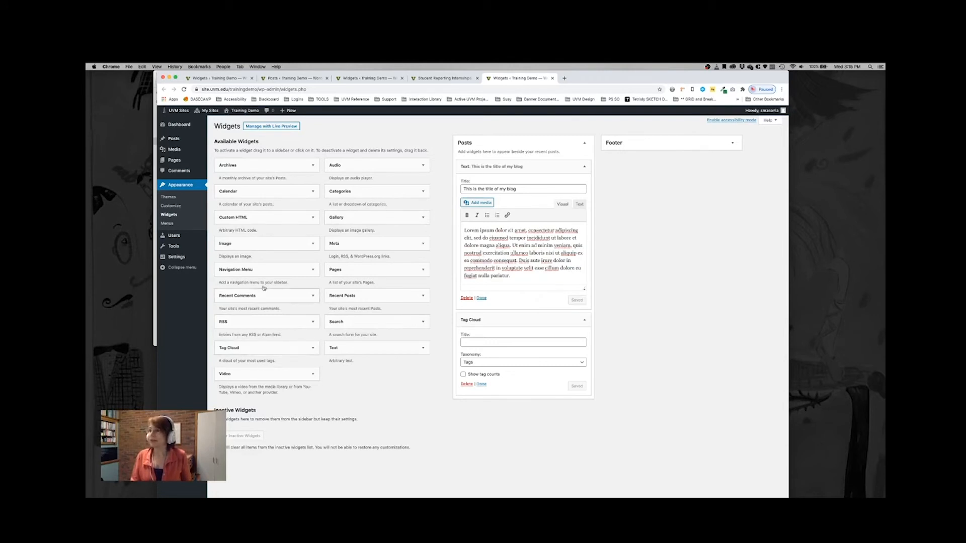
Add an Image widget between the Text and Tag Cloud widgets, showing the media library's forest hiker photo at Full Size, and save it
{"action": "left_click_drag", "start_coordinate": [264, 245], "coordinate": [486, 319]}
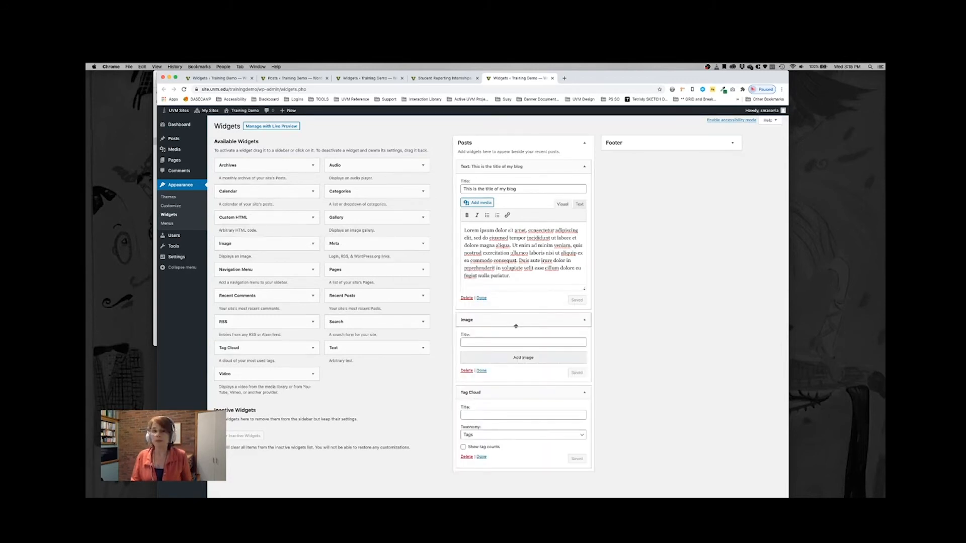
{"action": "left_click", "coordinate": [530, 358]}
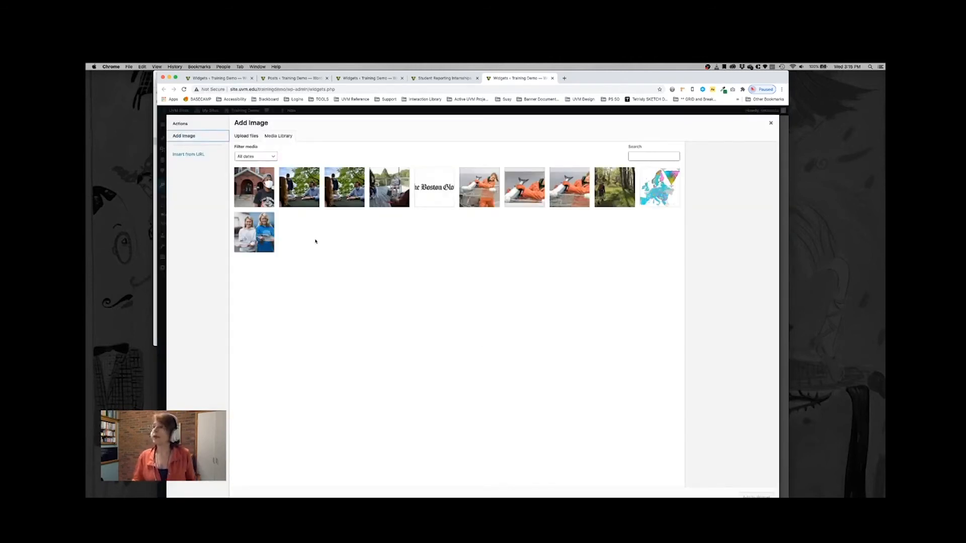
{"action": "left_click", "coordinate": [609, 192]}
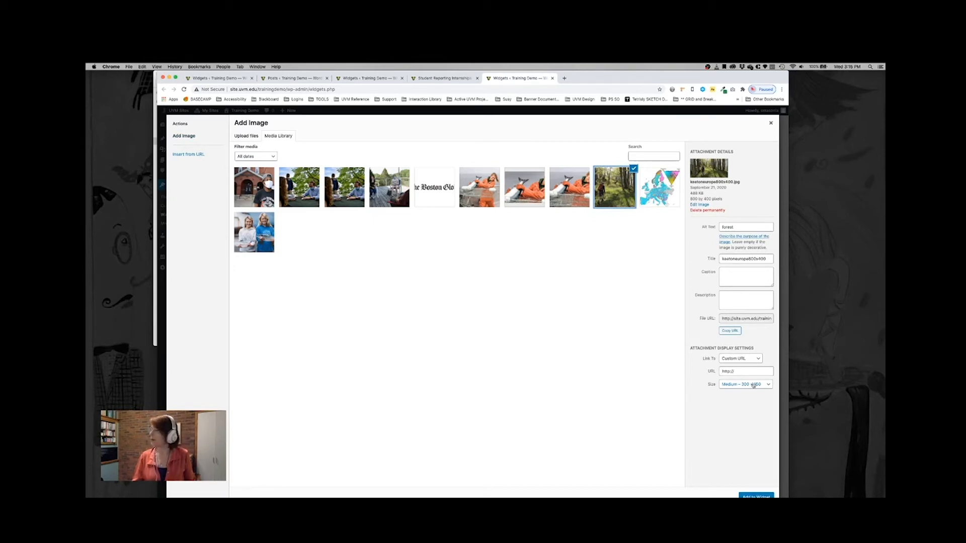
{"action": "left_click", "coordinate": [753, 385]}
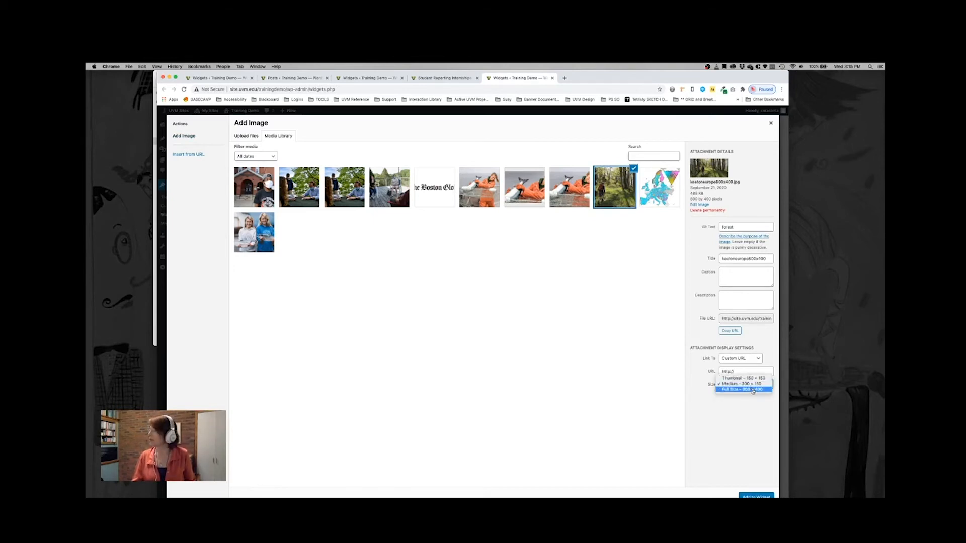
{"action": "left_click", "coordinate": [754, 390]}
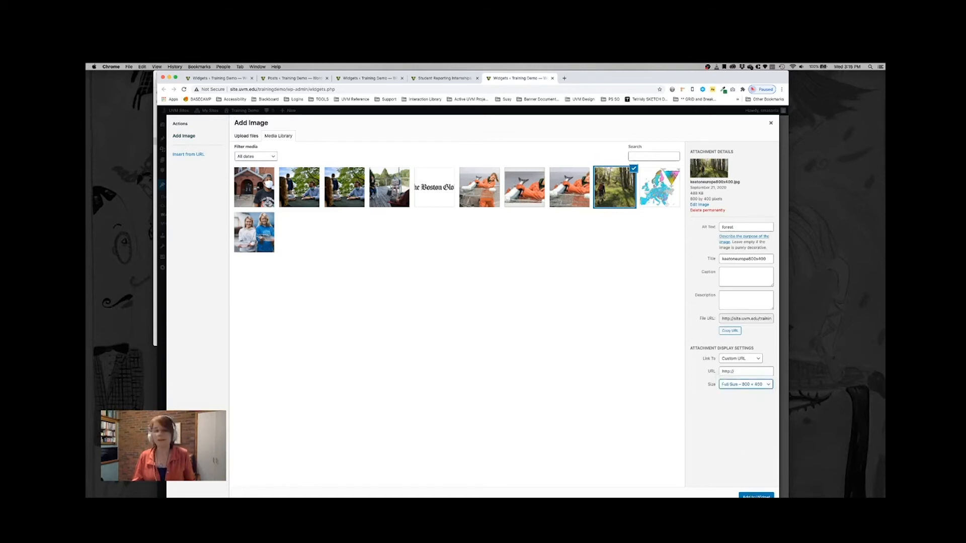
{"action": "left_click", "coordinate": [744, 496]}
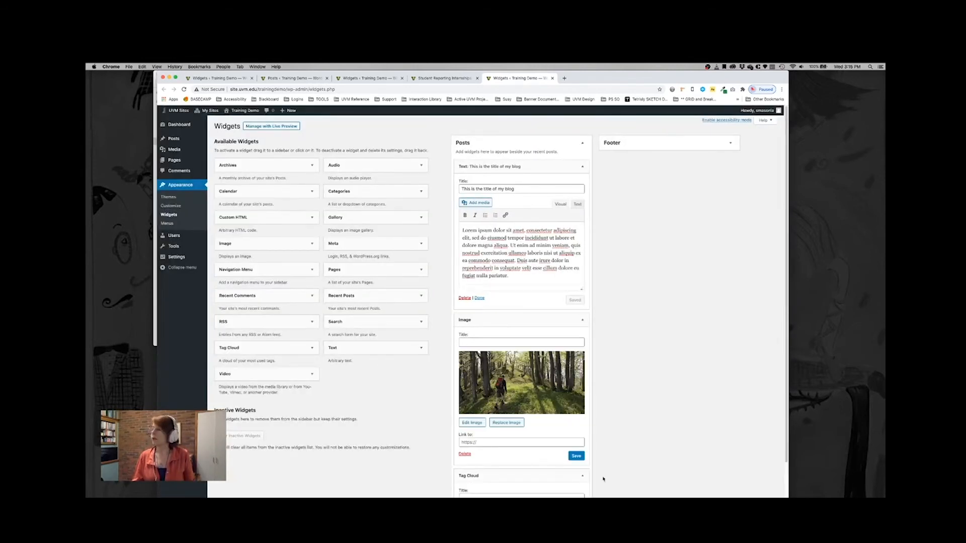
{"action": "scroll", "coordinate": [503, 448], "scroll_direction": "down", "scroll_amount": 1}
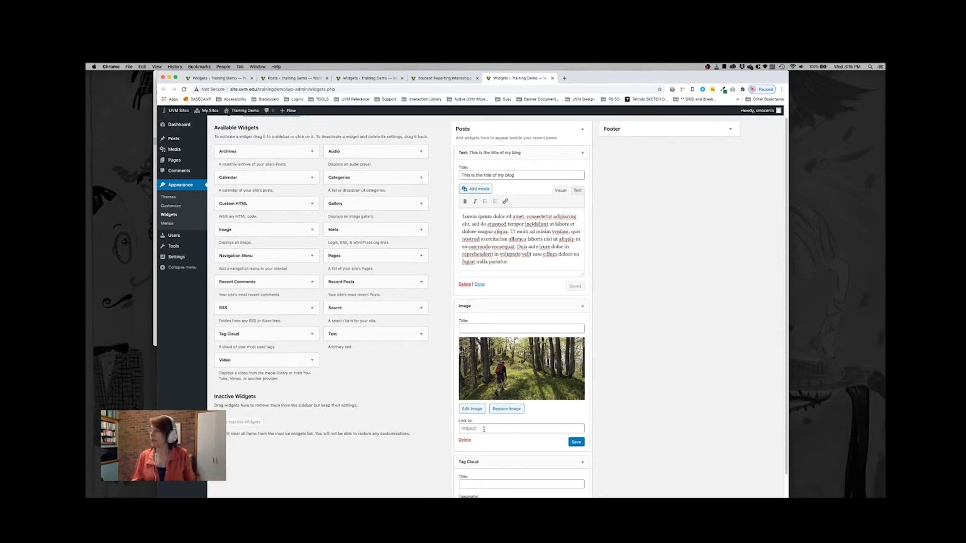
{"action": "left_click", "coordinate": [579, 444]}
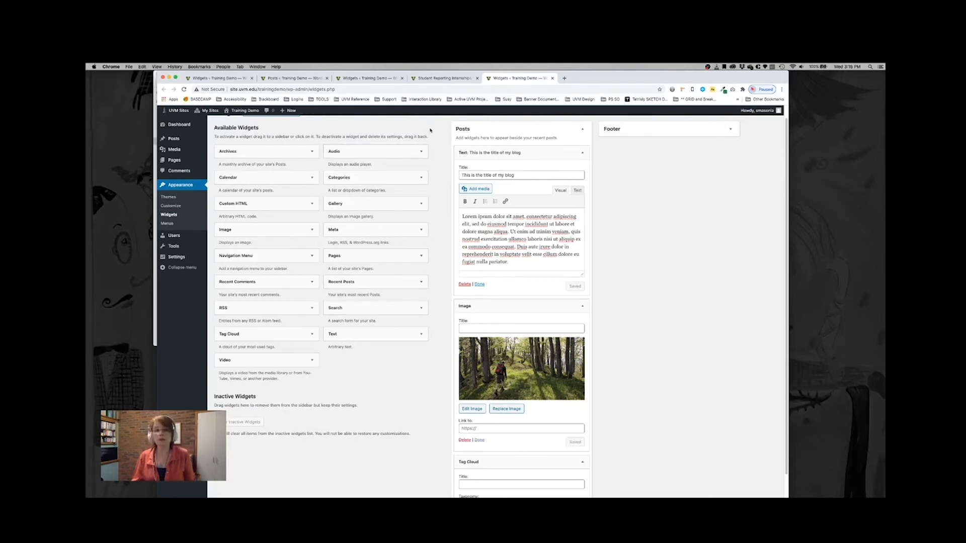
Reload the published Student Reporting Internships post and check how the new widgets sit beside its photo and text
{"action": "left_click", "coordinate": [443, 79]}
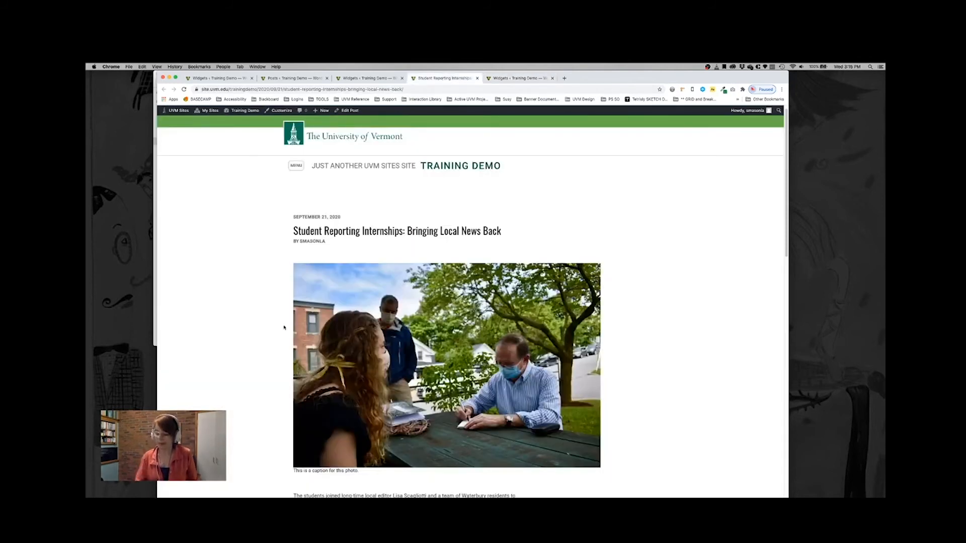
{"action": "key", "text": "super+r"}
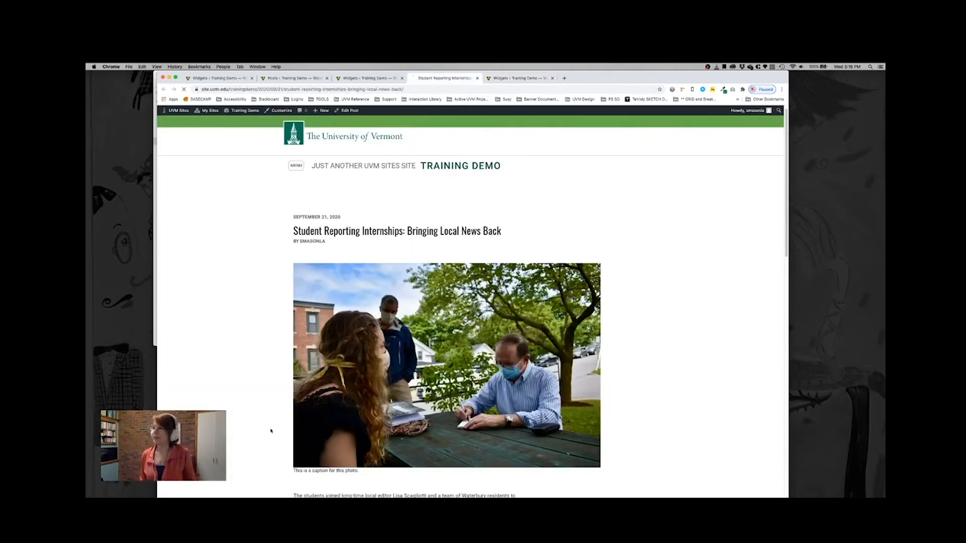
{"action": "scroll", "coordinate": [577, 375], "scroll_direction": "down", "scroll_amount": 1}
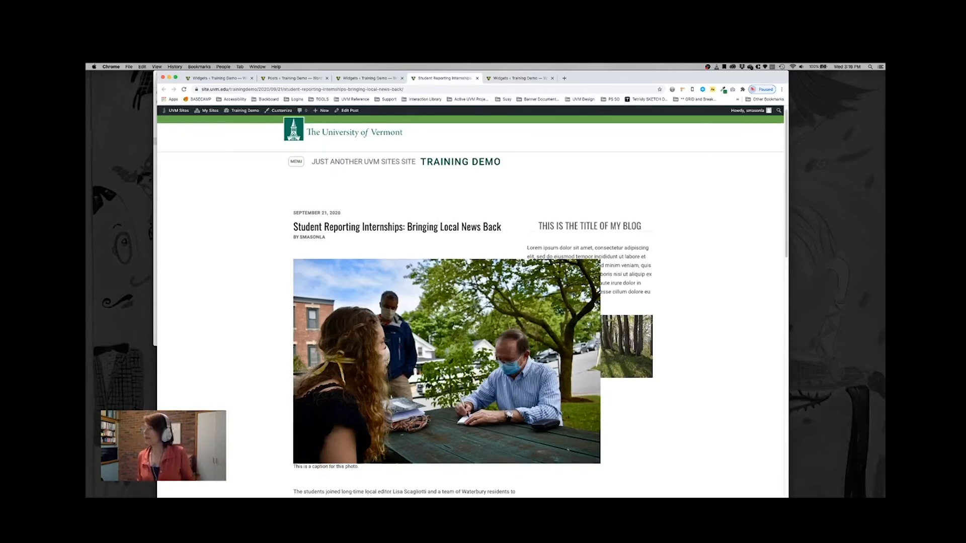
{"action": "scroll", "coordinate": [584, 379], "scroll_direction": "down", "scroll_amount": 2}
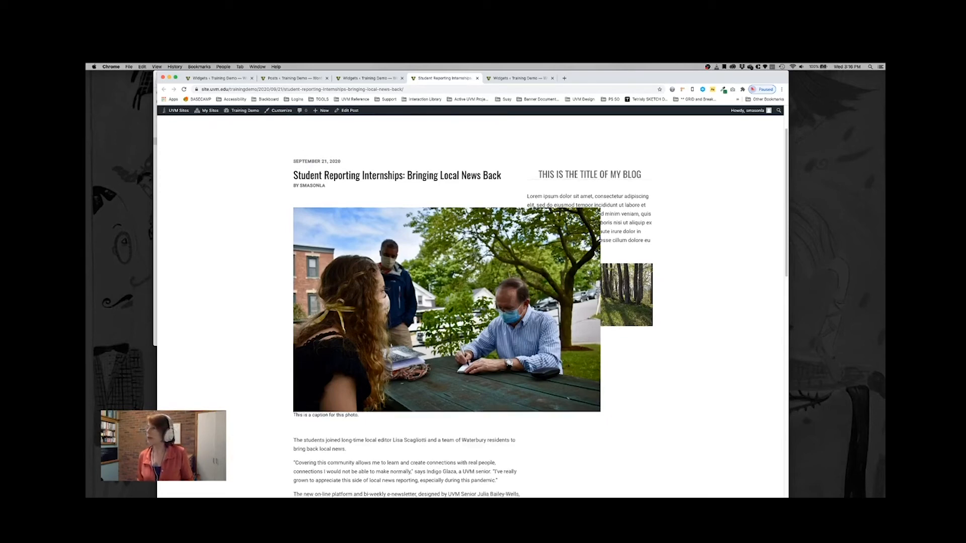
{"action": "scroll", "coordinate": [629, 160], "scroll_direction": "down", "scroll_amount": 3}
{"action": "scroll", "coordinate": [601, 389], "scroll_direction": "down", "scroll_amount": 3}
{"action": "scroll", "coordinate": [598, 391], "scroll_direction": "up", "scroll_amount": 7}
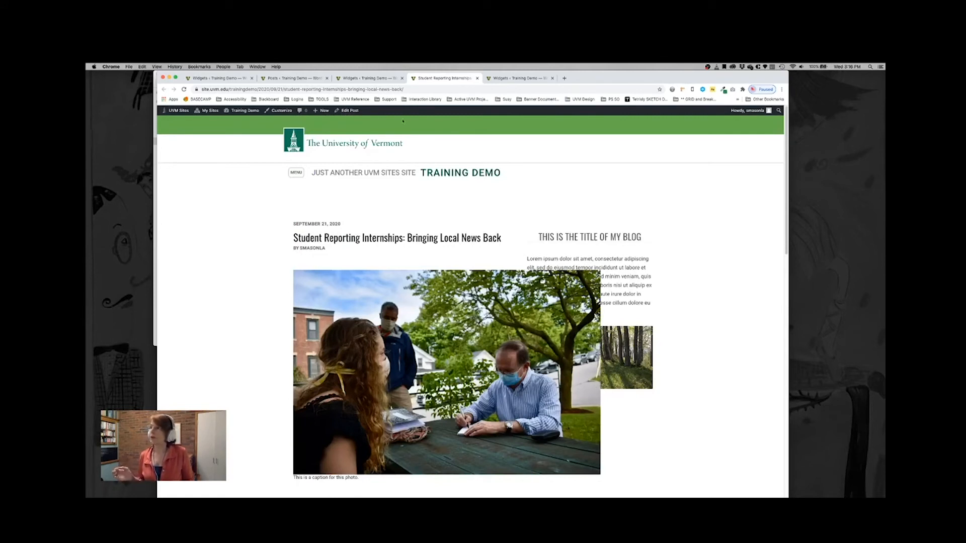
View the post "Study: Europe's Old-Growth Forests at Risk" in a new browser tab and check the widgets beside it
{"action": "left_click", "coordinate": [297, 78]}
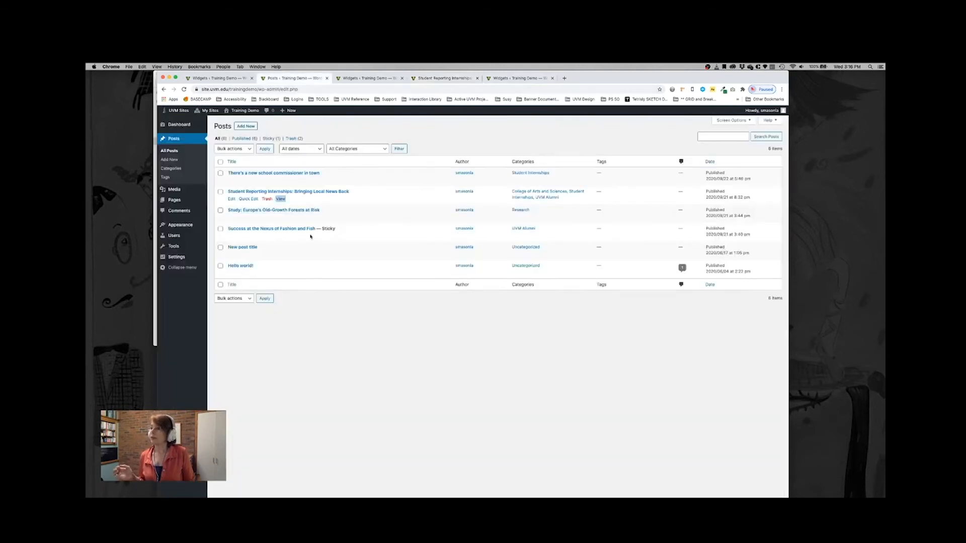
{"action": "mouse_move", "coordinate": [304, 219]}
{"action": "right_click", "coordinate": [280, 218]}
{"action": "left_click", "coordinate": [332, 221]}
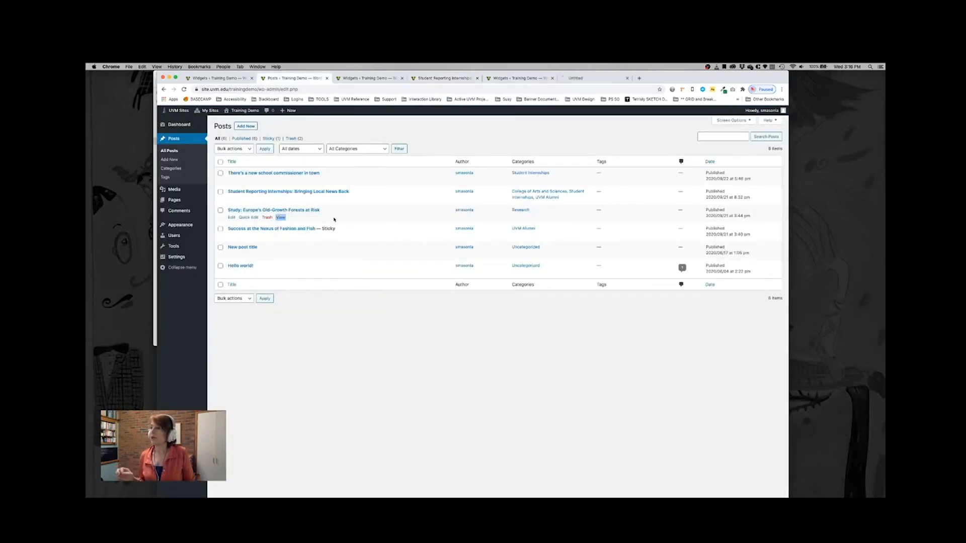
{"action": "left_click", "coordinate": [584, 78]}
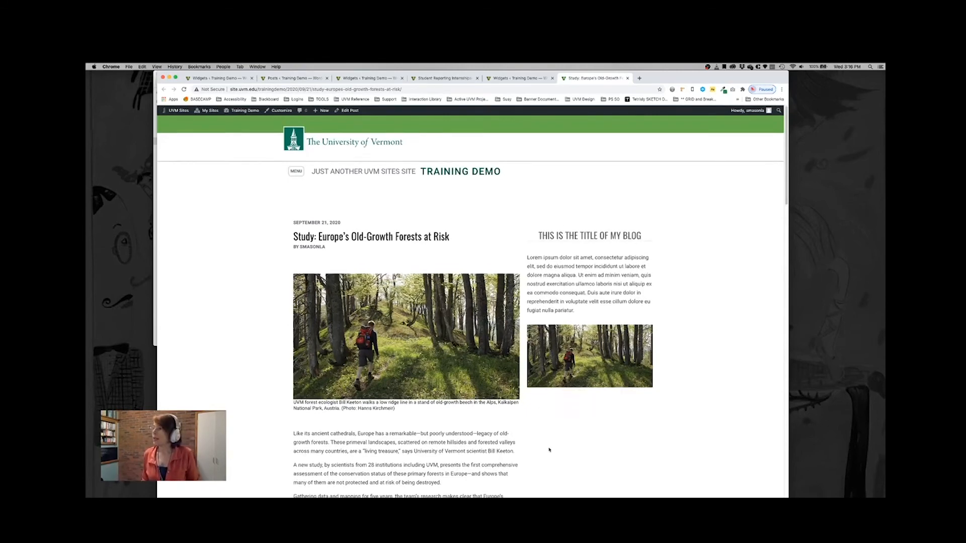
{"action": "scroll", "coordinate": [542, 412], "scroll_direction": "down", "scroll_amount": 5}
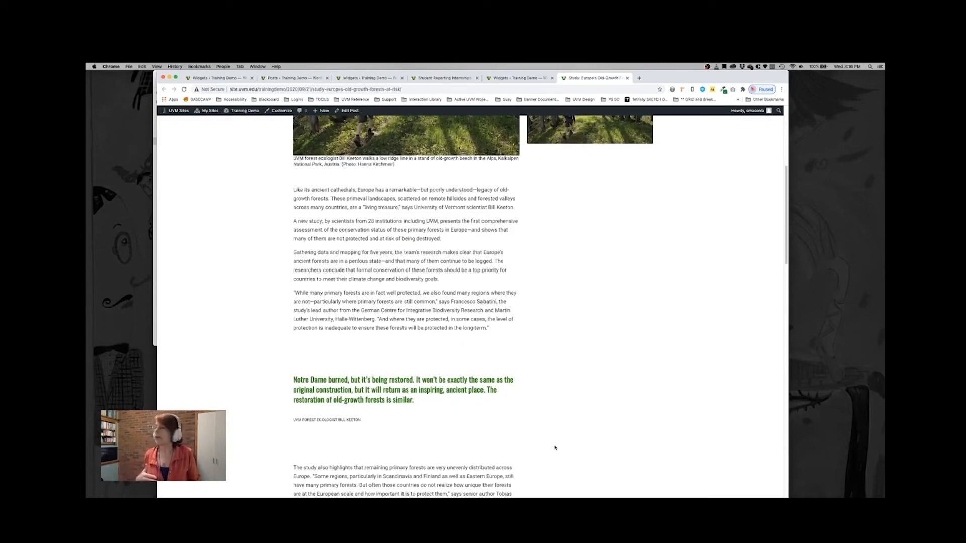
{"action": "scroll", "coordinate": [401, 400], "scroll_direction": "up", "scroll_amount": 5}
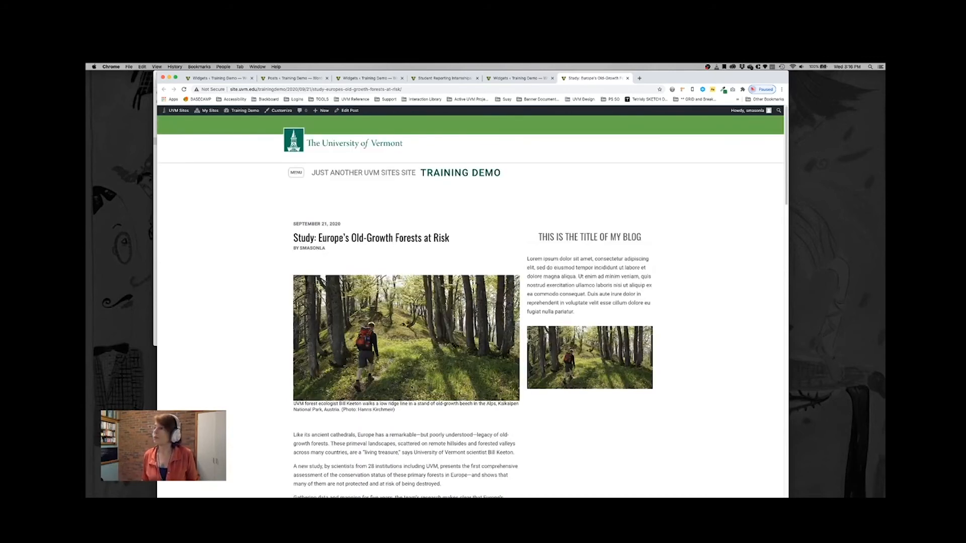
Edit the Student Reporting Internships post, shrink its lead photo to about 470 pixels wide, and update the post
{"action": "left_click", "coordinate": [444, 79]}
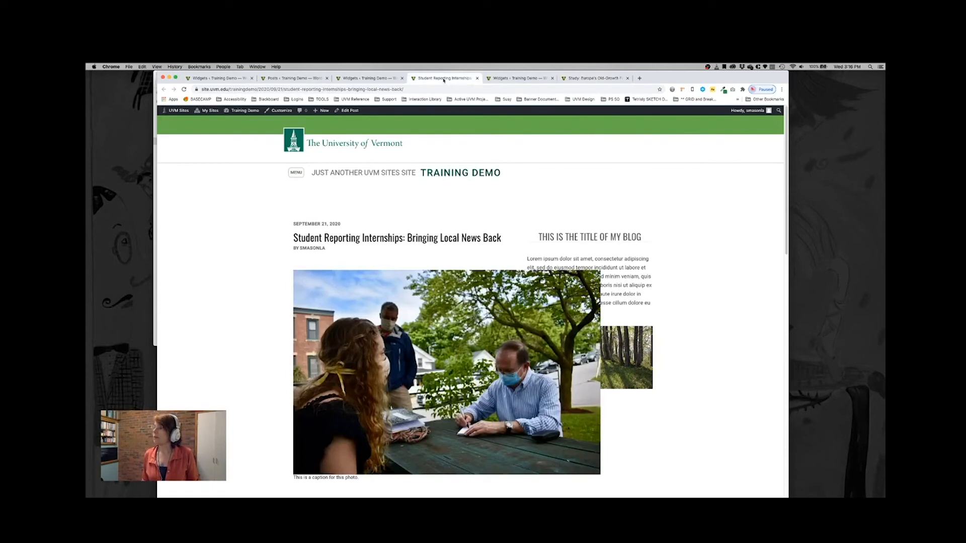
{"action": "left_click", "coordinate": [350, 111]}
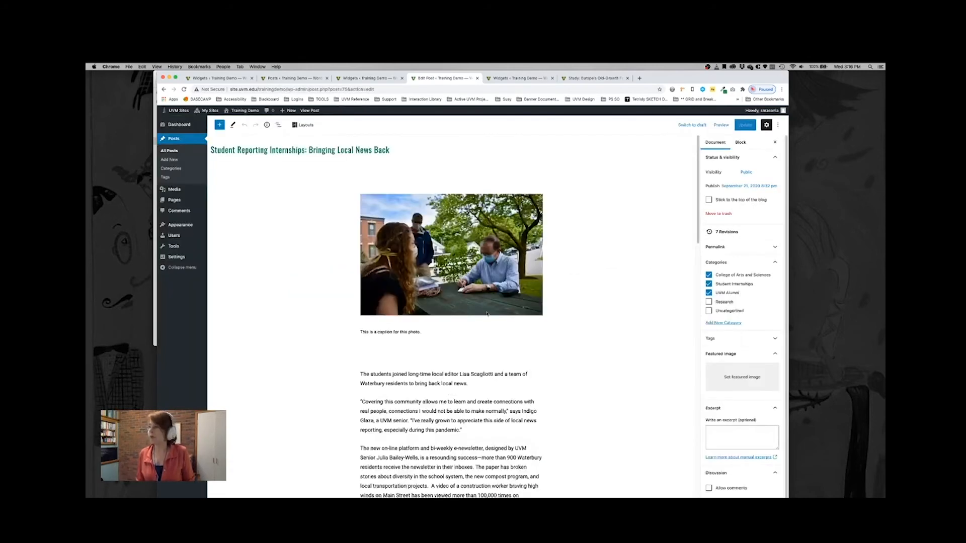
{"action": "left_click", "coordinate": [474, 274]}
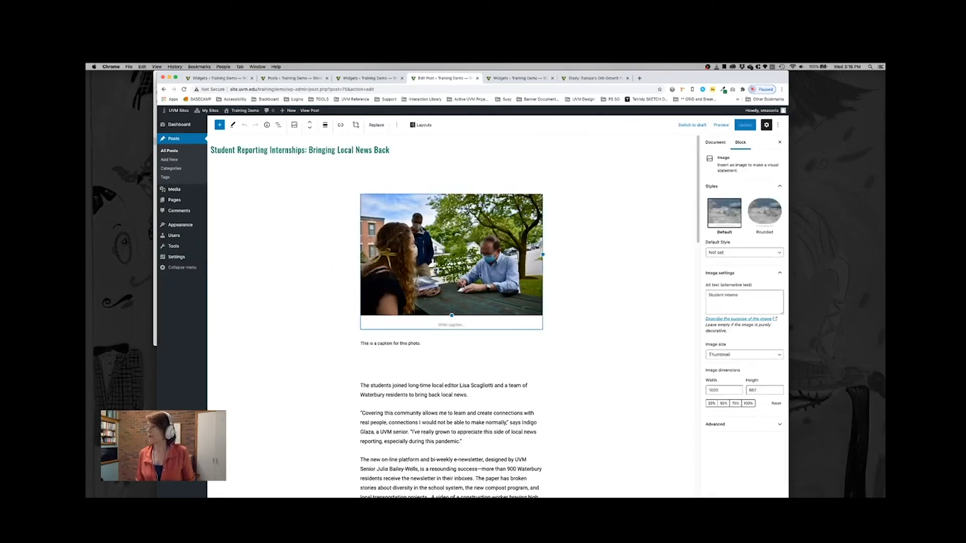
{"action": "left_click_drag", "start_coordinate": [542, 255], "coordinate": [516, 253]}
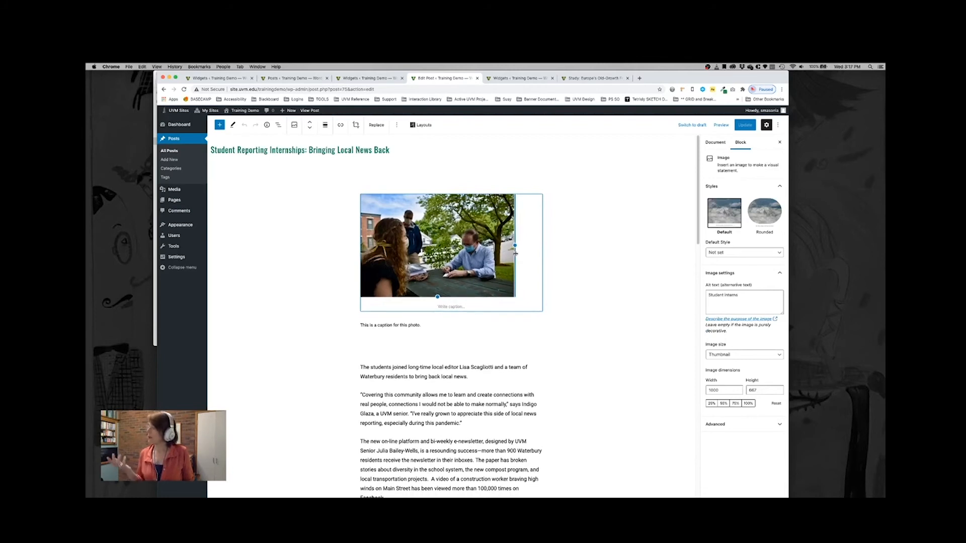
{"action": "left_click_drag", "start_coordinate": [516, 253], "coordinate": [509, 252]}
{"action": "left_click_drag", "start_coordinate": [582, 228], "coordinate": [583, 226]}
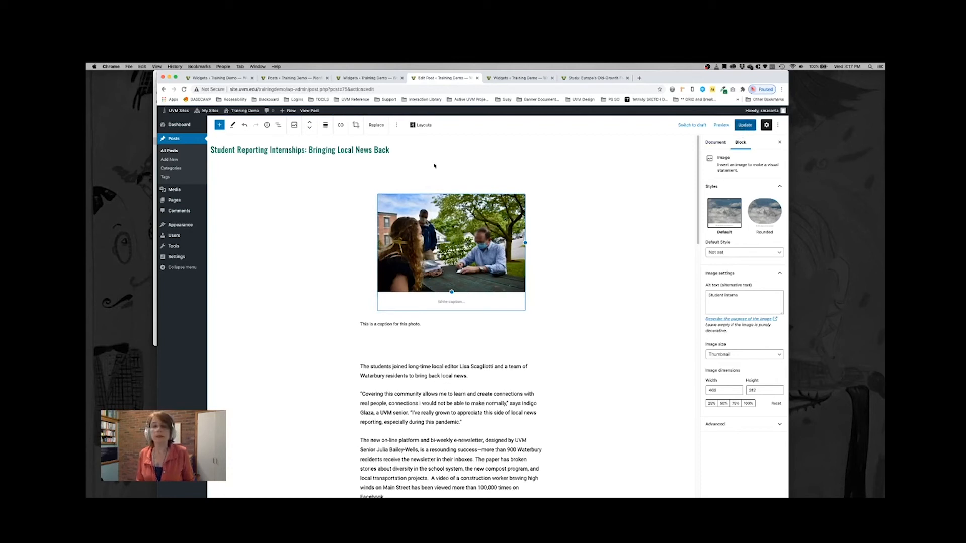
{"action": "key", "text": "super+s"}
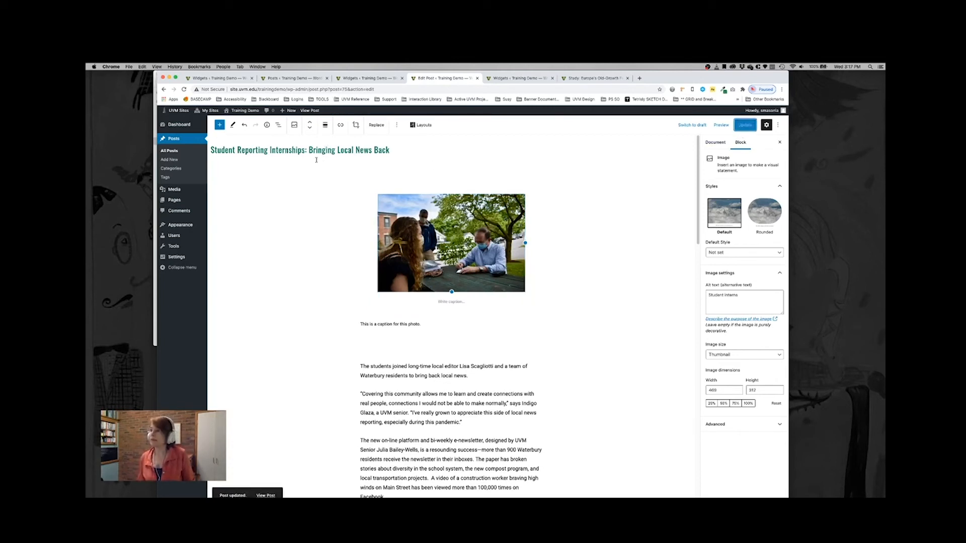
View the updated Student Reporting Internships post and check its smaller photo, body text and quote beside the widgets
{"action": "left_click", "coordinate": [310, 110]}
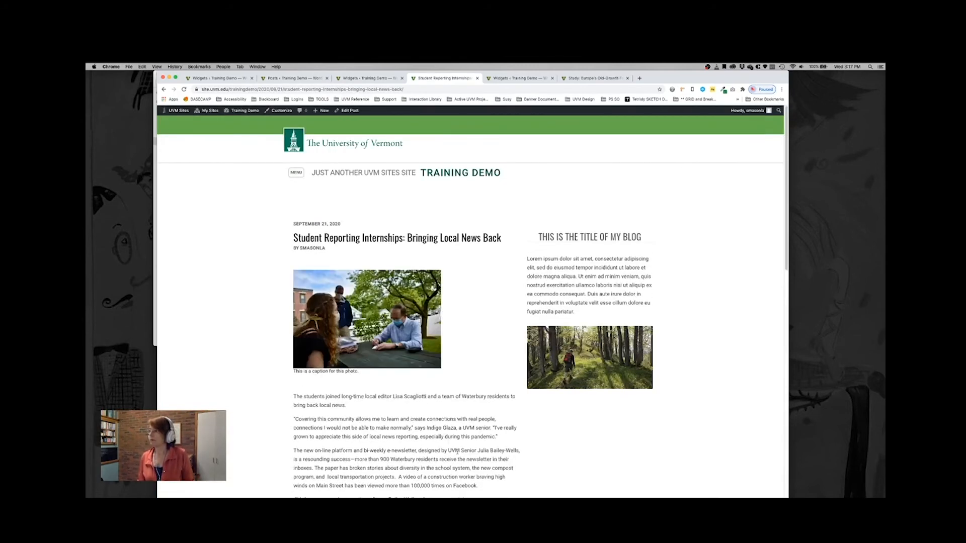
{"action": "scroll", "coordinate": [457, 451], "scroll_direction": "down", "scroll_amount": 2}
{"action": "scroll", "coordinate": [457, 452], "scroll_direction": "down", "scroll_amount": 4}
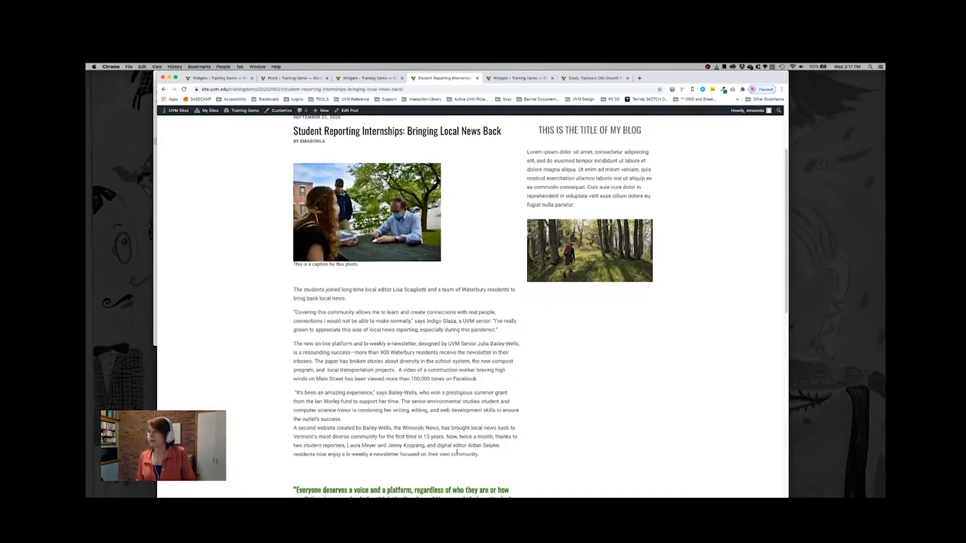
{"action": "scroll", "coordinate": [453, 442], "scroll_direction": "down", "scroll_amount": 6}
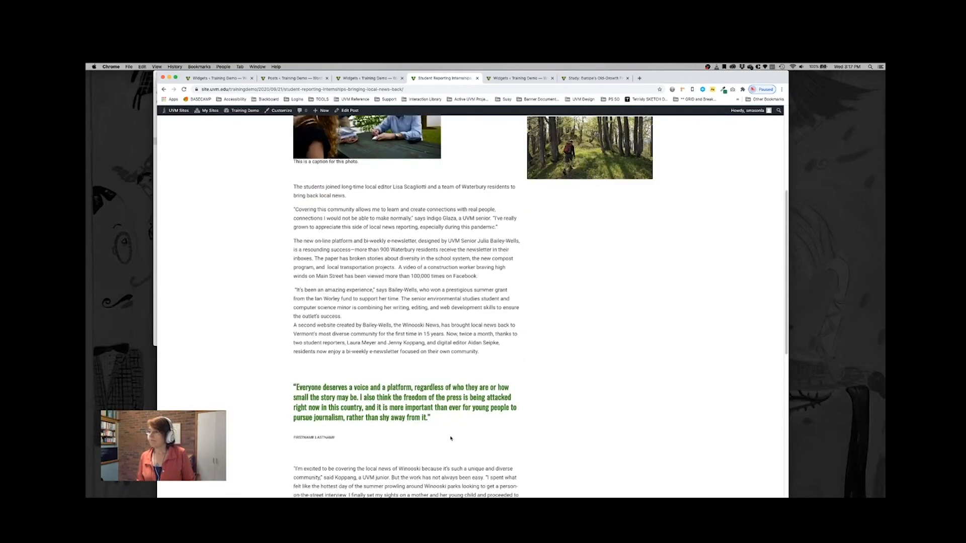
Compare the top of the published Student Reporting Internships post, with its photo and widgets, against the text and quote further down
{"action": "scroll", "coordinate": [450, 438], "scroll_direction": "up", "scroll_amount": 10}
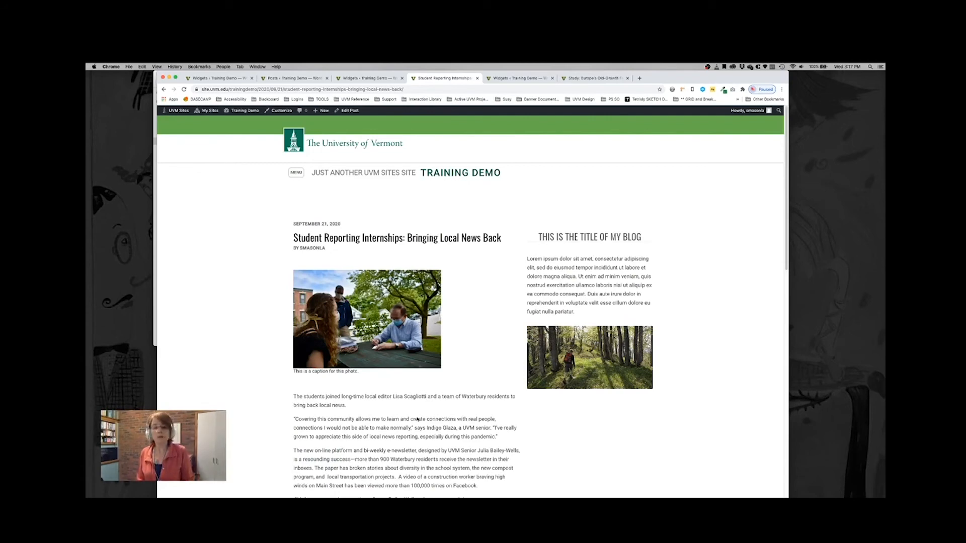
{"action": "scroll", "coordinate": [417, 419], "scroll_direction": "down", "scroll_amount": 6}
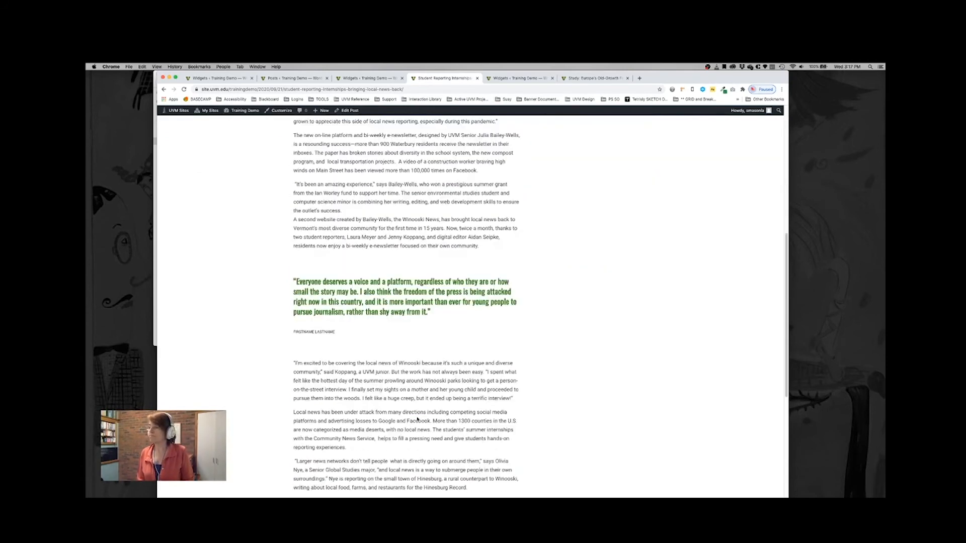
{"action": "scroll", "coordinate": [417, 420], "scroll_direction": "down", "scroll_amount": 5}
{"action": "scroll", "coordinate": [417, 419], "scroll_direction": "up", "scroll_amount": 11}
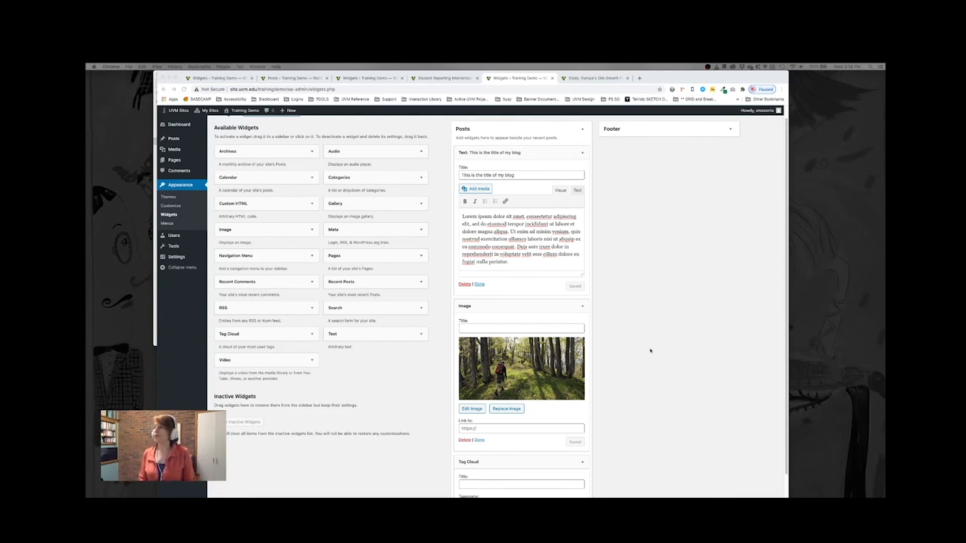
Delete the Text, Image and Tag Cloud widgets from the Posts widget area and add one blank Text widget in their place
{"action": "scroll", "coordinate": [478, 443], "scroll_direction": "down", "scroll_amount": 2}
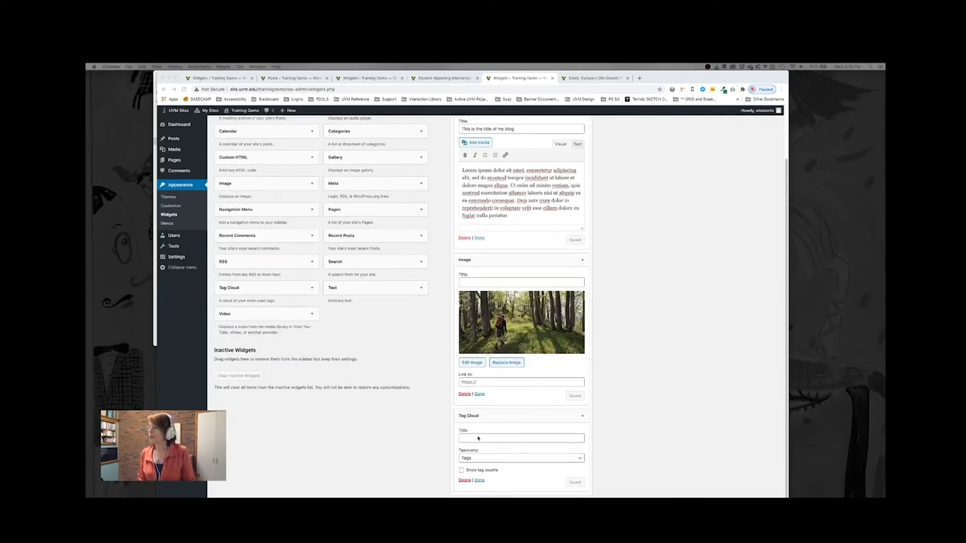
{"action": "left_click", "coordinate": [460, 240]}
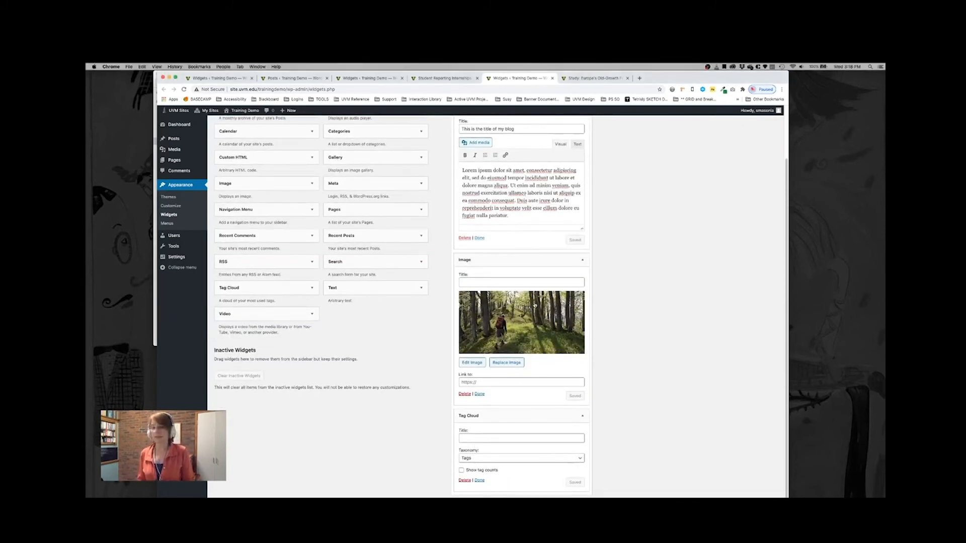
{"action": "scroll", "coordinate": [534, 305], "scroll_direction": "up", "scroll_amount": 3}
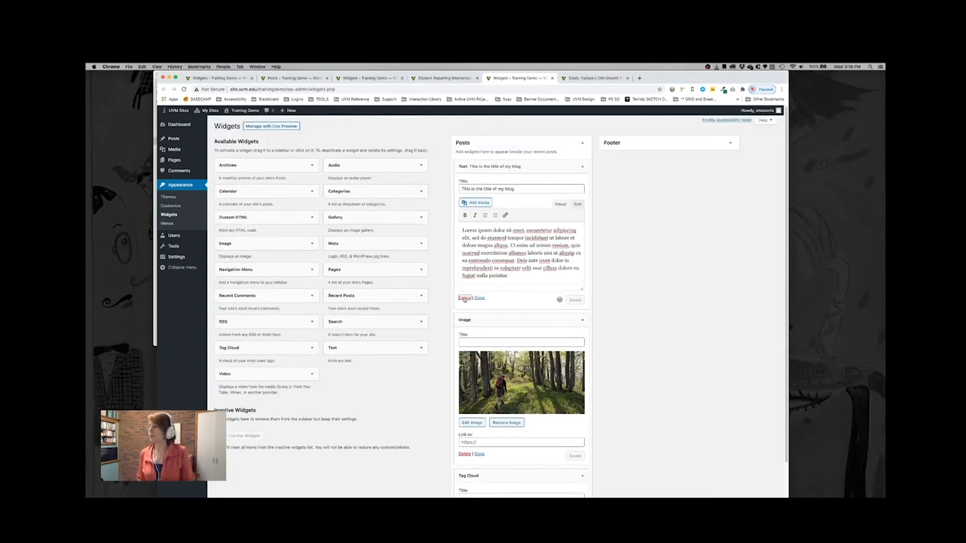
{"action": "left_click", "coordinate": [464, 299]}
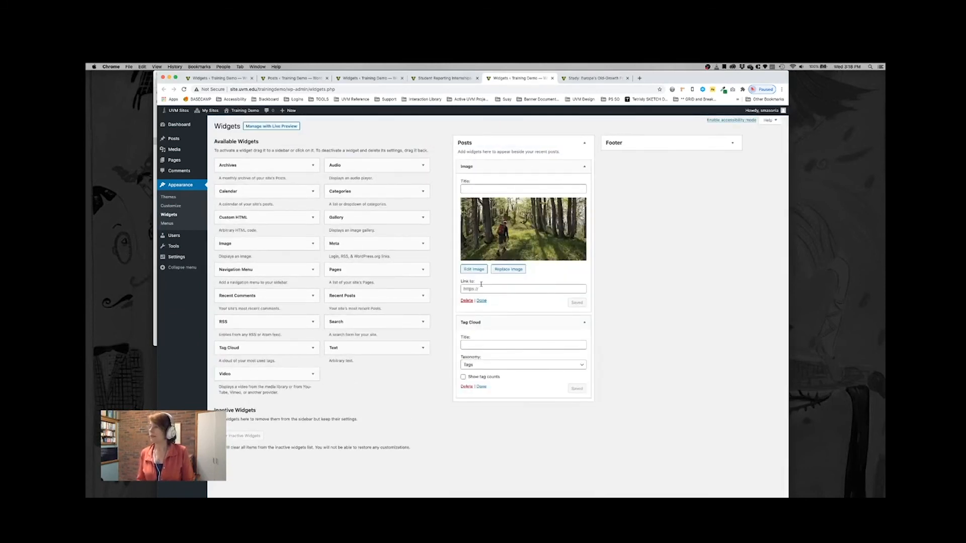
{"action": "left_click", "coordinate": [466, 300]}
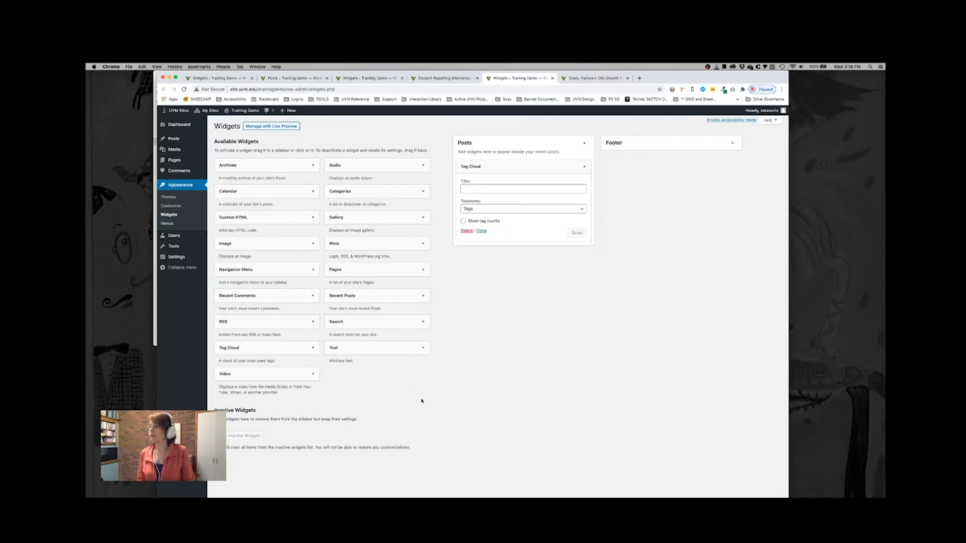
{"action": "left_click", "coordinate": [467, 231]}
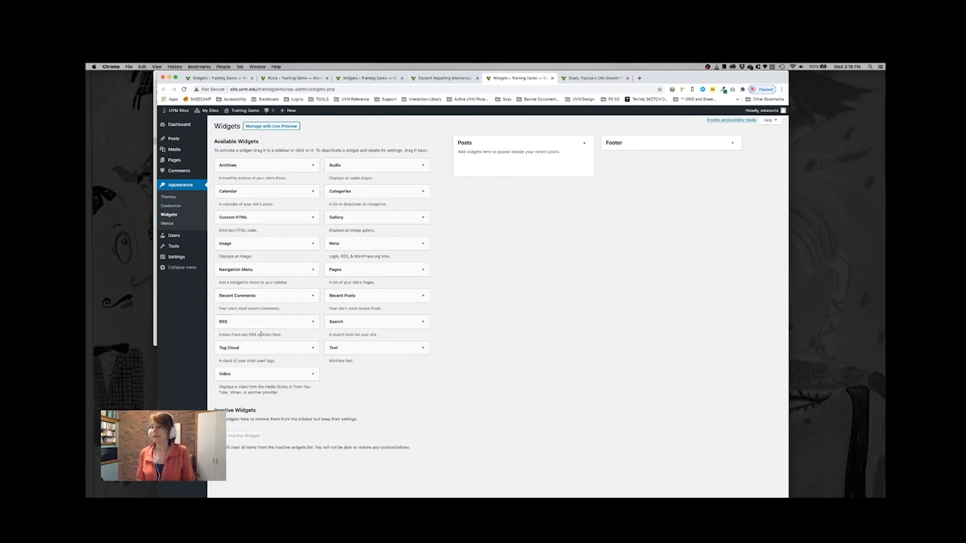
{"action": "left_click_drag", "start_coordinate": [332, 350], "coordinate": [478, 151]}
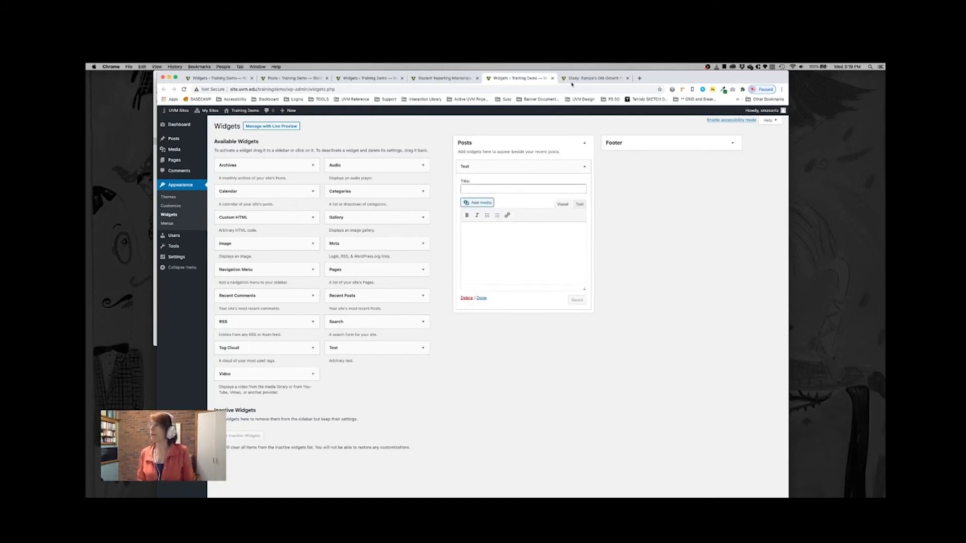
Reload the published Student Reporting Internships post and check the space beside its photo and text
{"action": "left_click", "coordinate": [433, 79]}
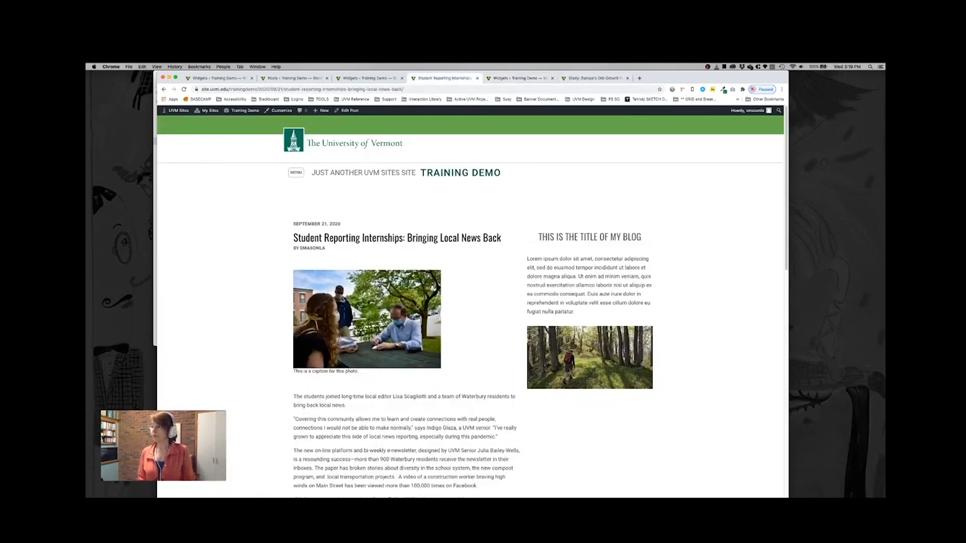
{"action": "key", "text": "super+r"}
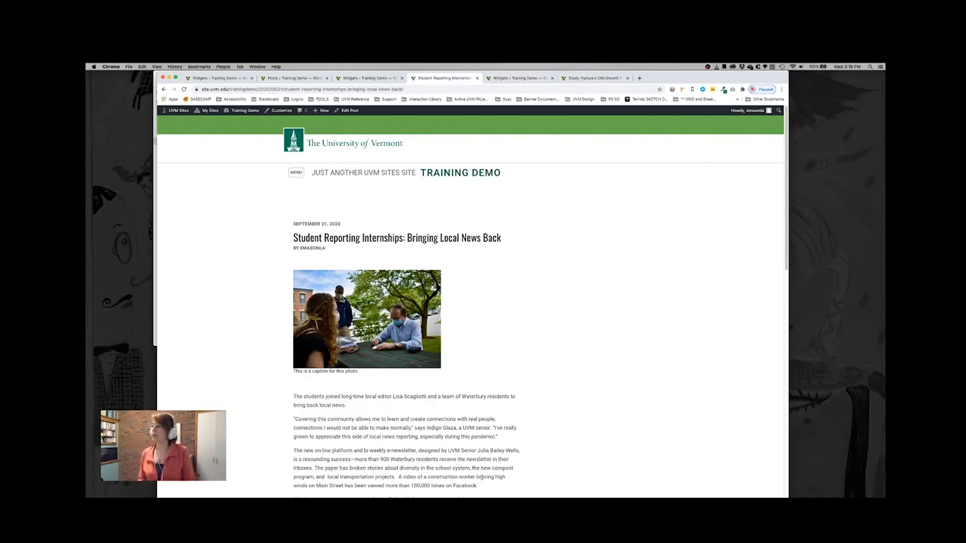
{"action": "scroll", "coordinate": [393, 206], "scroll_direction": "down", "scroll_amount": 3}
{"action": "scroll", "coordinate": [393, 206], "scroll_direction": "up", "scroll_amount": 3}
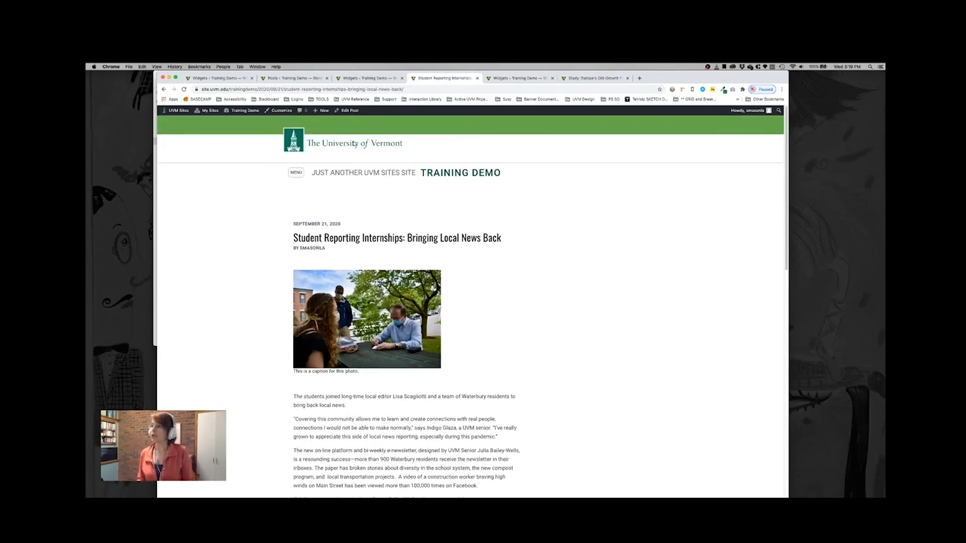
Edit the Student Reporting Internships post, enlarge its lead photo so it extends wider than the text column, and update the post
{"action": "left_click", "coordinate": [350, 110]}
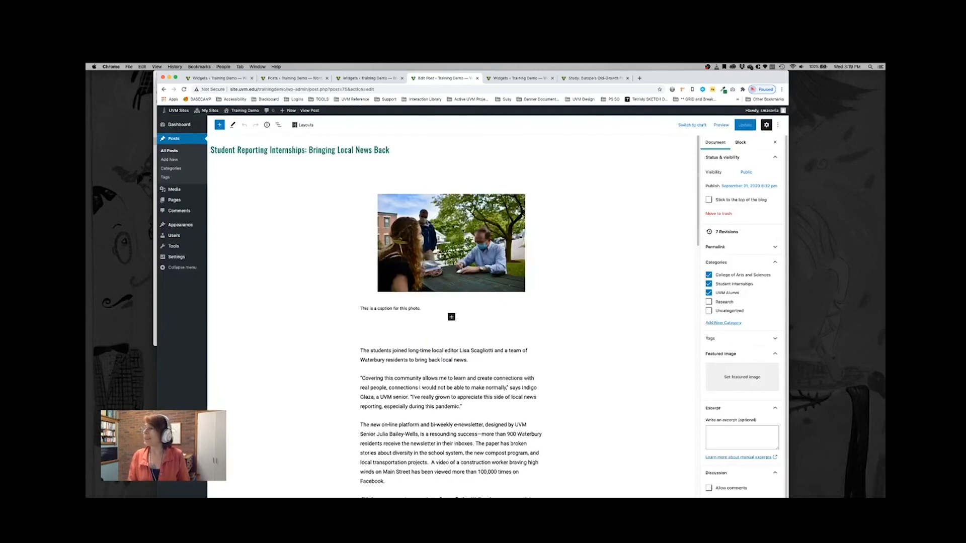
{"action": "left_click", "coordinate": [525, 242]}
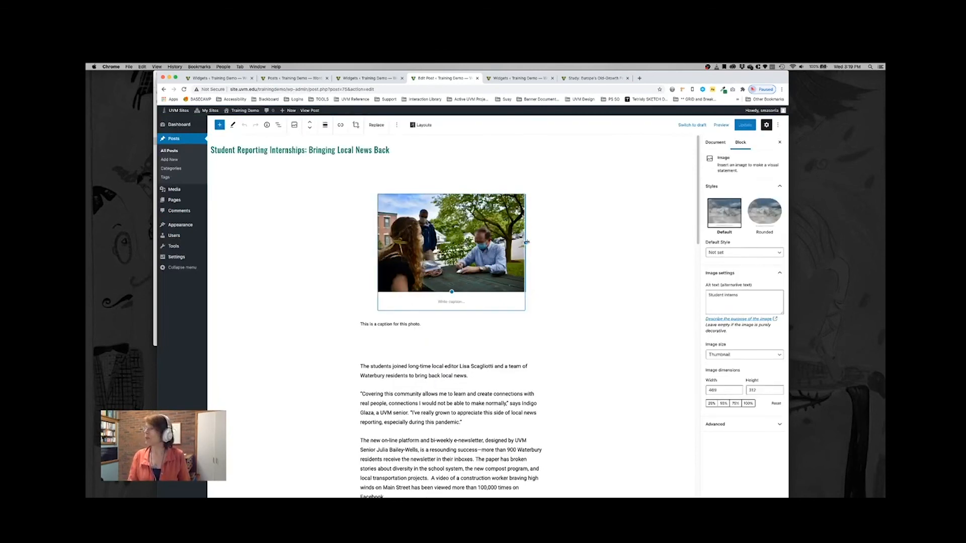
{"action": "left_click_drag", "start_coordinate": [525, 243], "coordinate": [664, 260]}
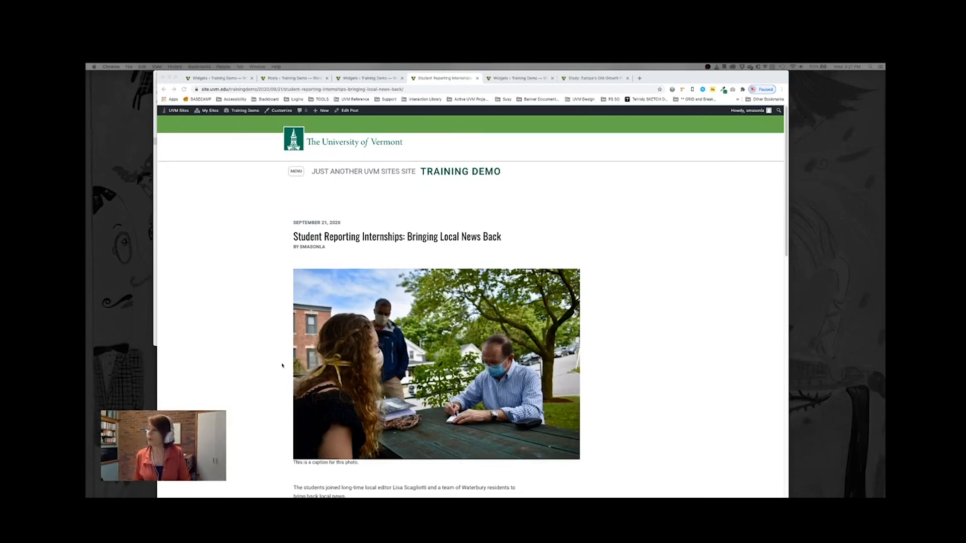
Read down the updated Student Reporting Internships post to check its enlarged photo, body text and quote
{"action": "scroll", "coordinate": [302, 375], "scroll_direction": "down", "scroll_amount": 5}
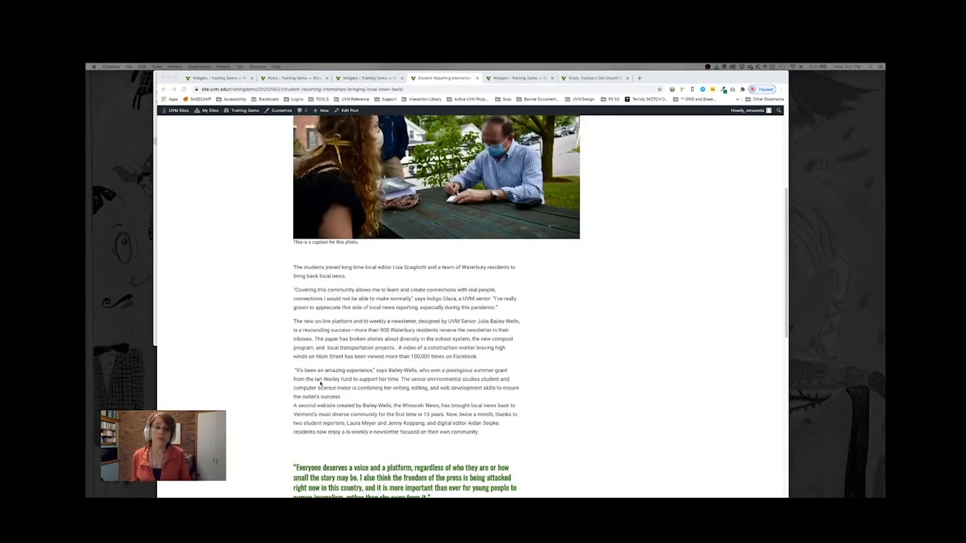
{"action": "scroll", "coordinate": [418, 395], "scroll_direction": "down", "scroll_amount": 3}
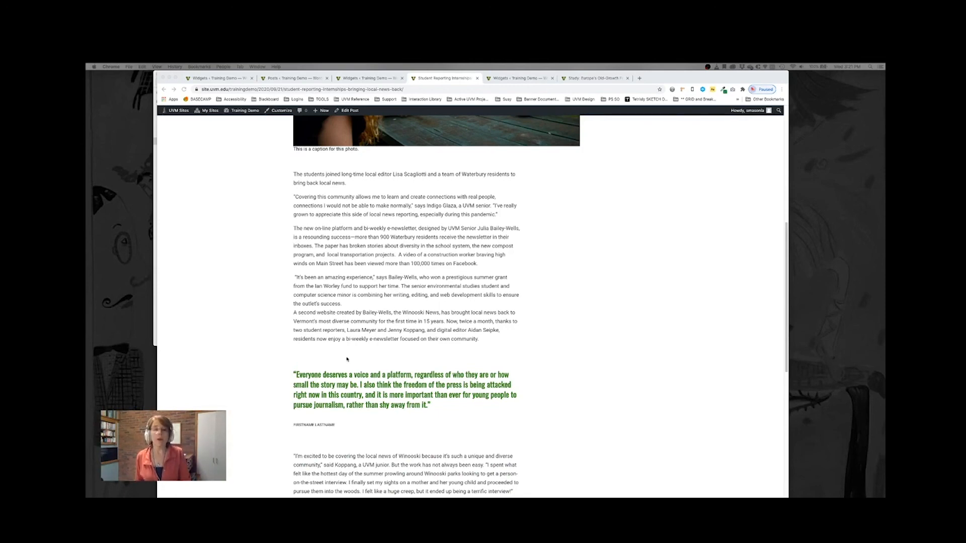
{"action": "scroll", "coordinate": [347, 359], "scroll_direction": "down", "scroll_amount": 3}
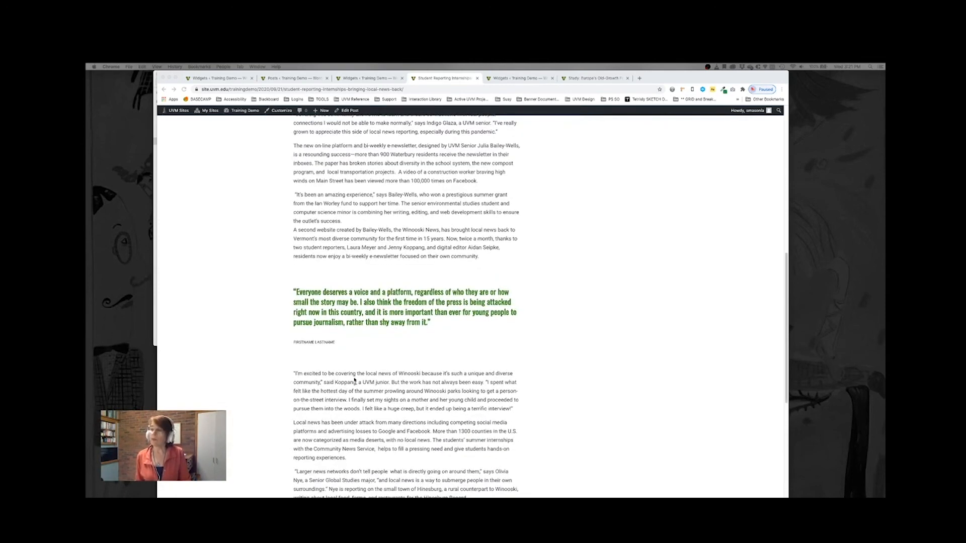
{"action": "scroll", "coordinate": [359, 391], "scroll_direction": "down", "scroll_amount": 10}
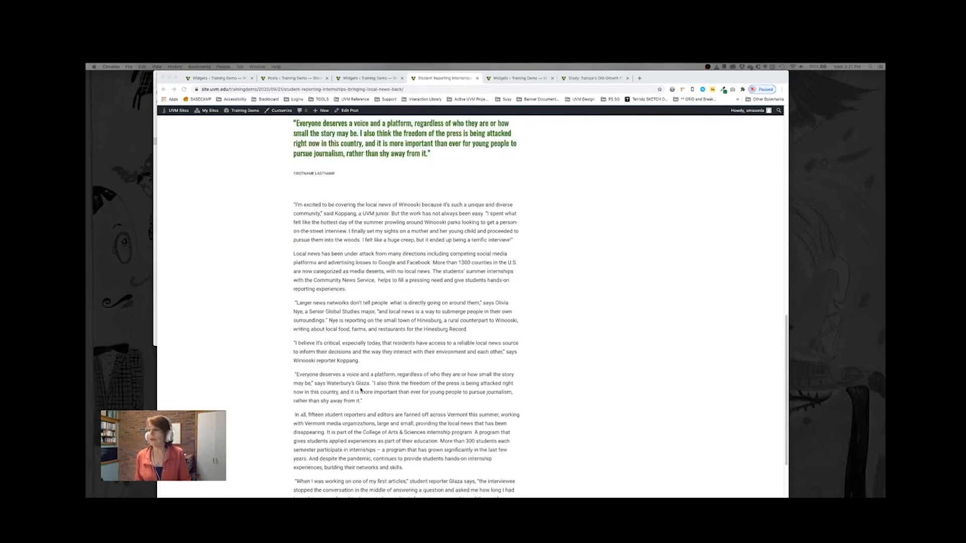